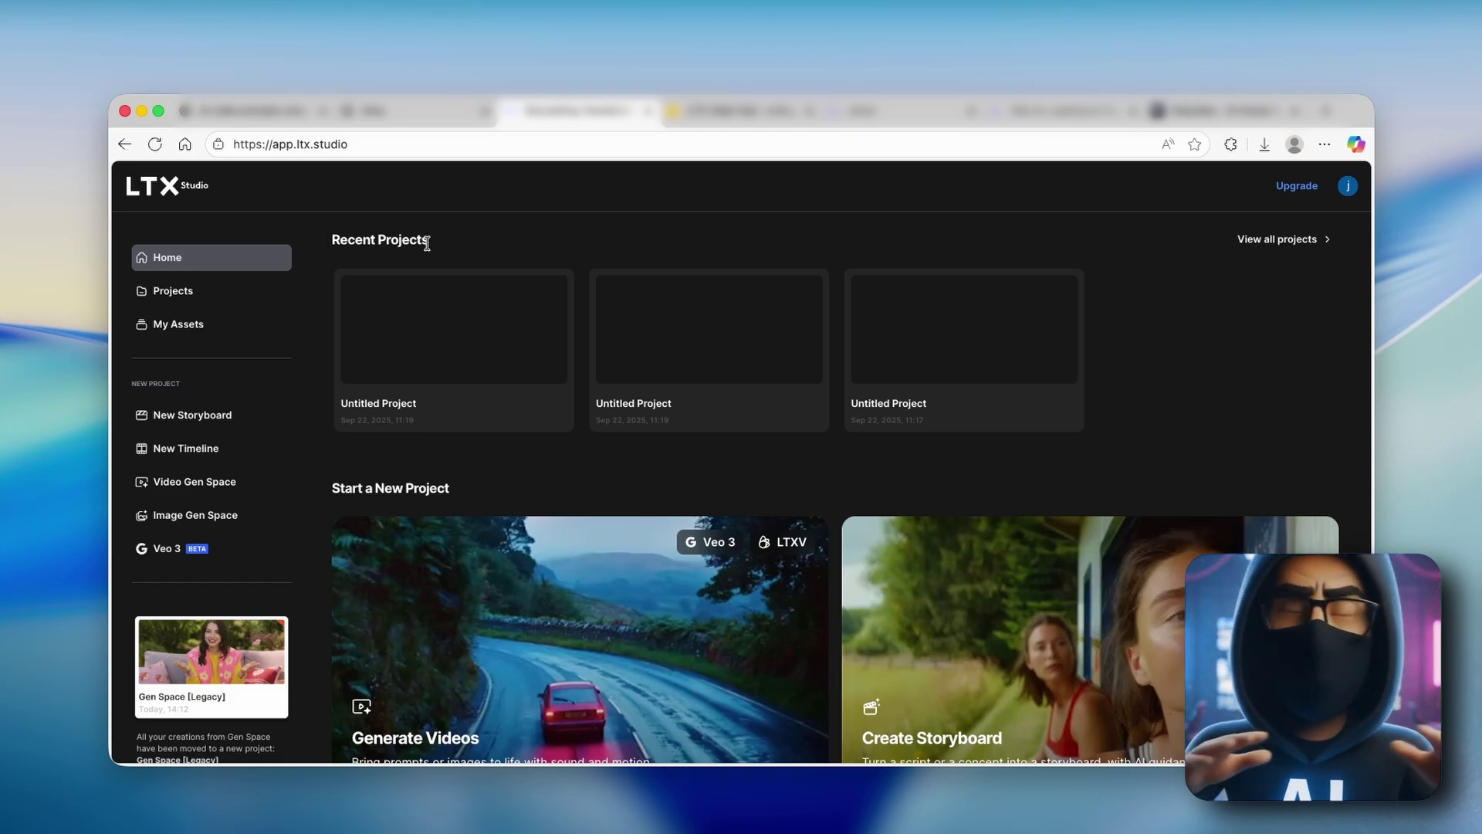
Step: Start a new Generate Videos project and set the Gen Space to video generation
scroll(538, 247, "down", 3)
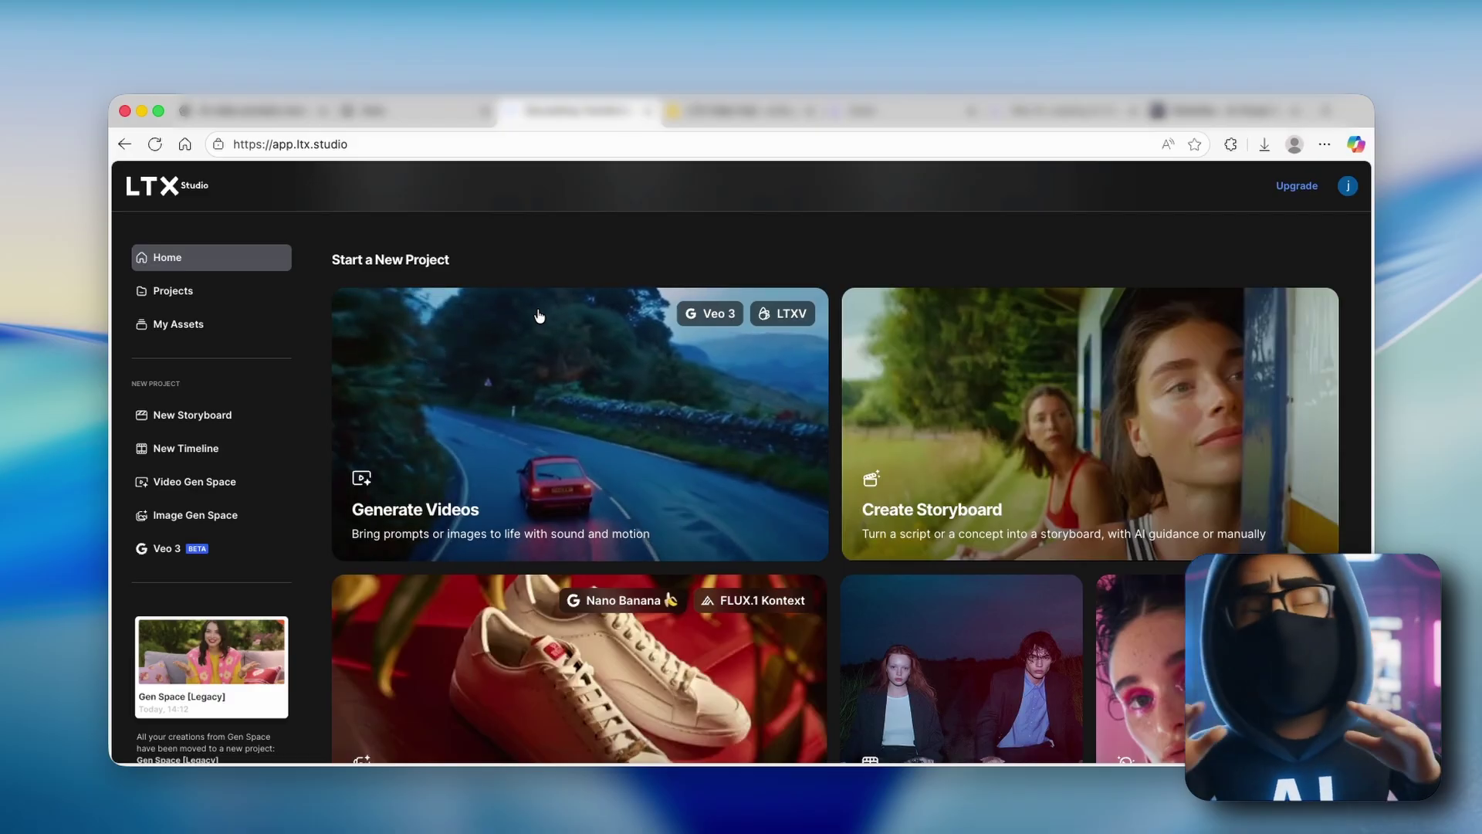
left_click(556, 415)
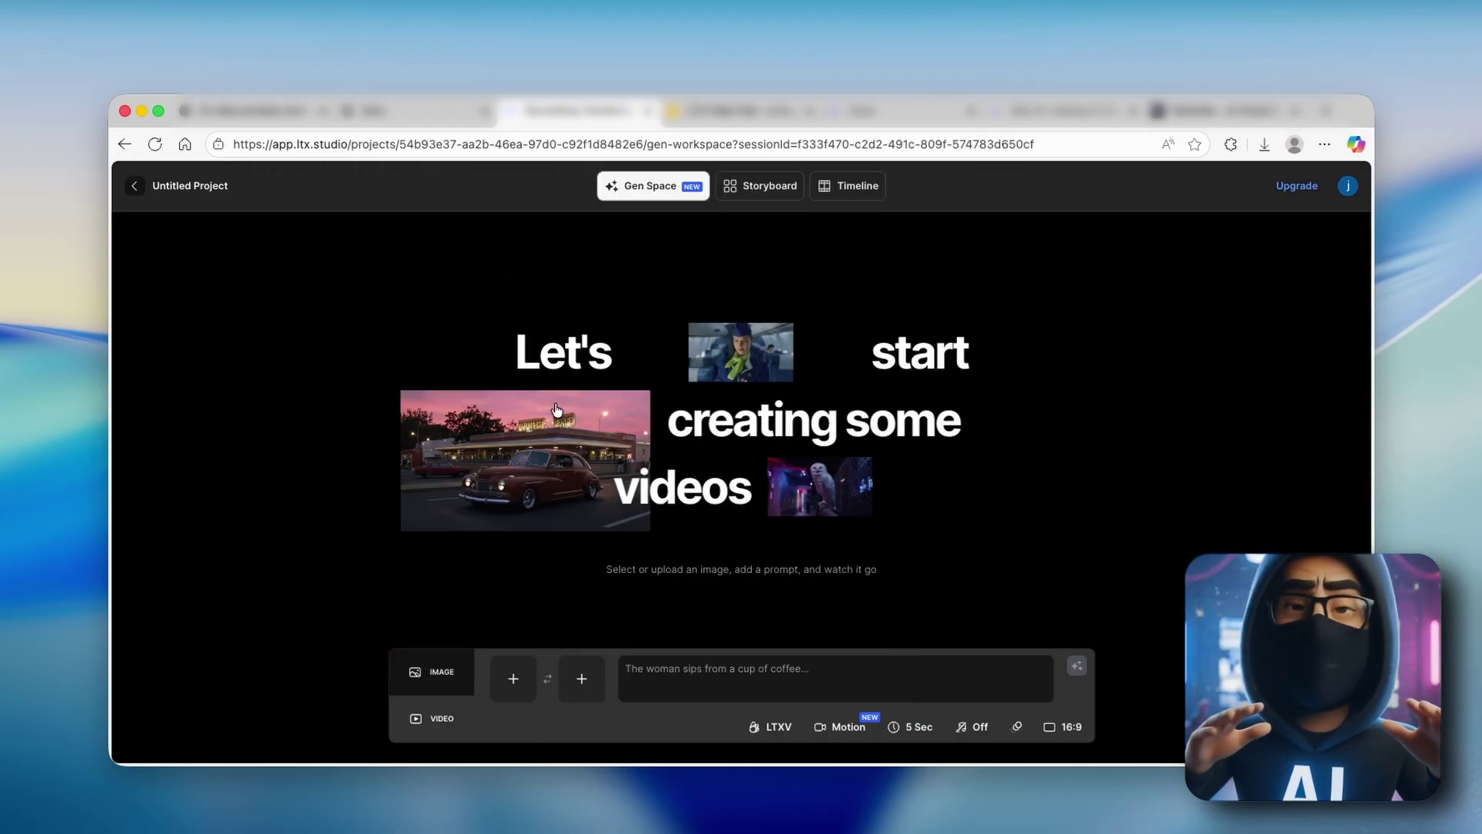
left_click(443, 679)
left_click(440, 720)
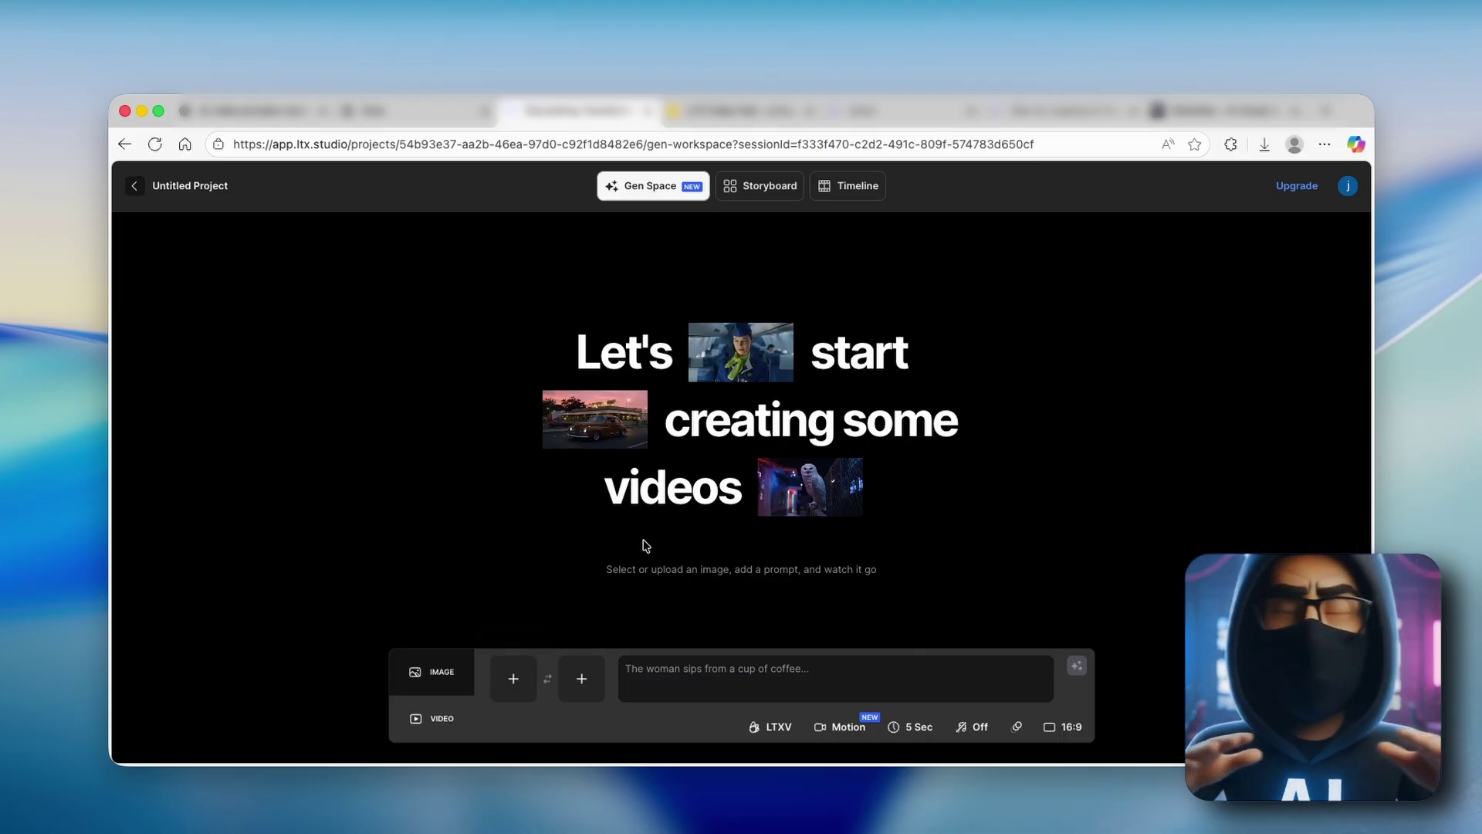
Step: Switch to Sora's Explore gallery, open the ginger kitten image with the blue suitcase, and save it to the computer
left_click(430, 116)
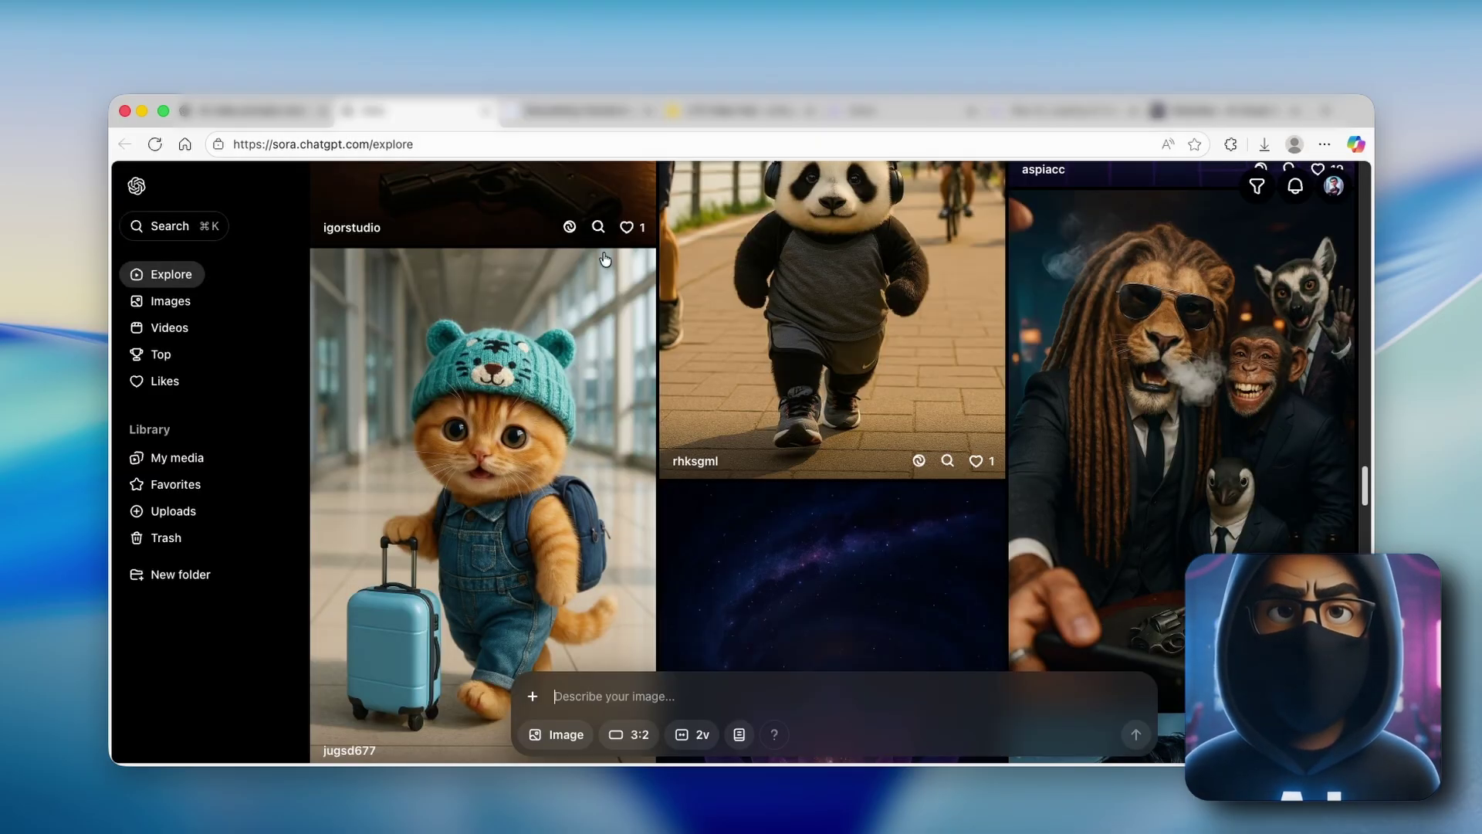
left_click(496, 379)
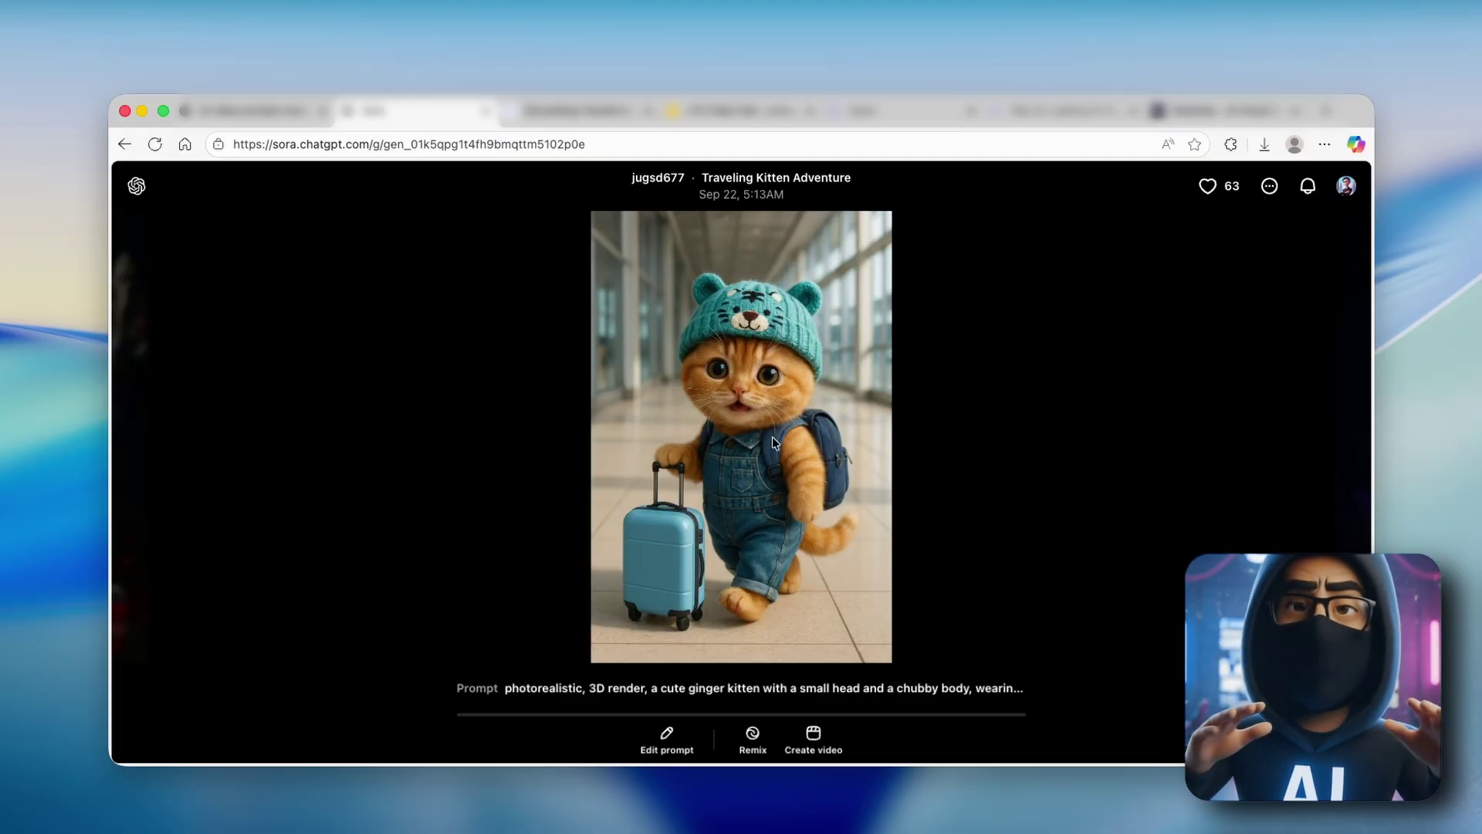
right_click(771, 413)
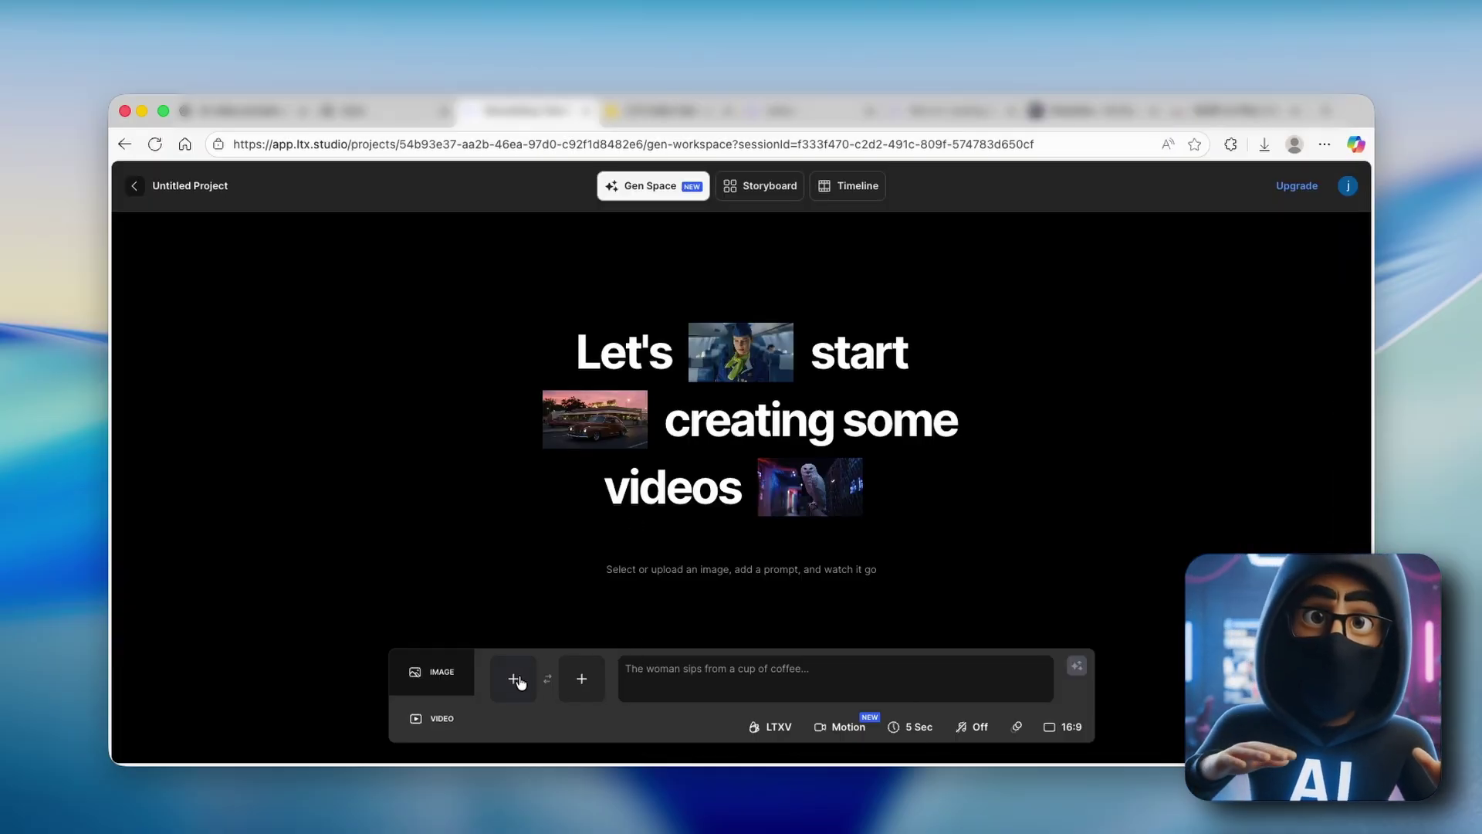
Step: Return to LTX Studio and upload the downloaded kitten image assets_task_01...94_img_0.png as the video's first image
left_click(517, 675)
left_click(707, 351)
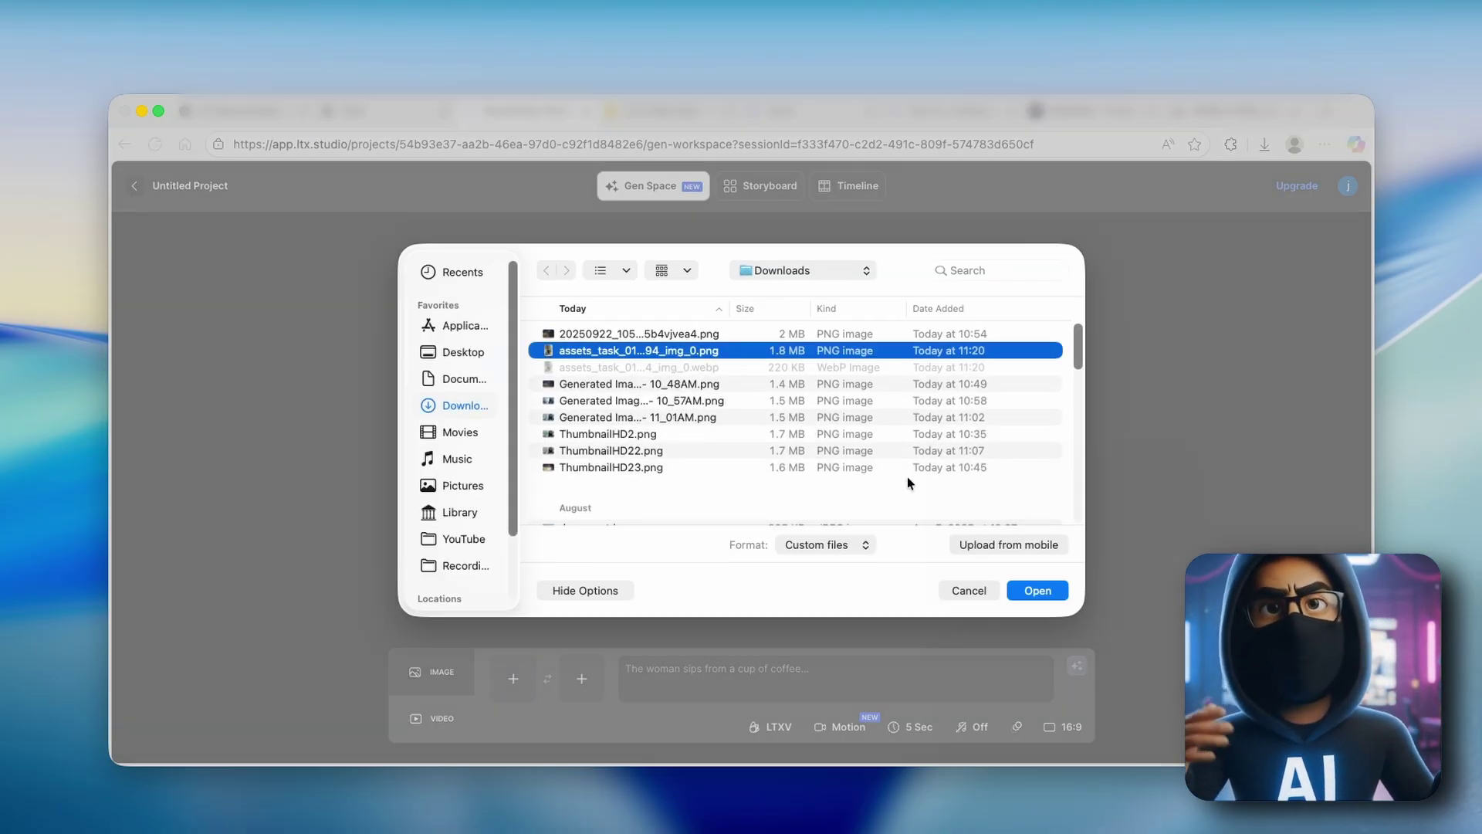
left_click(1029, 594)
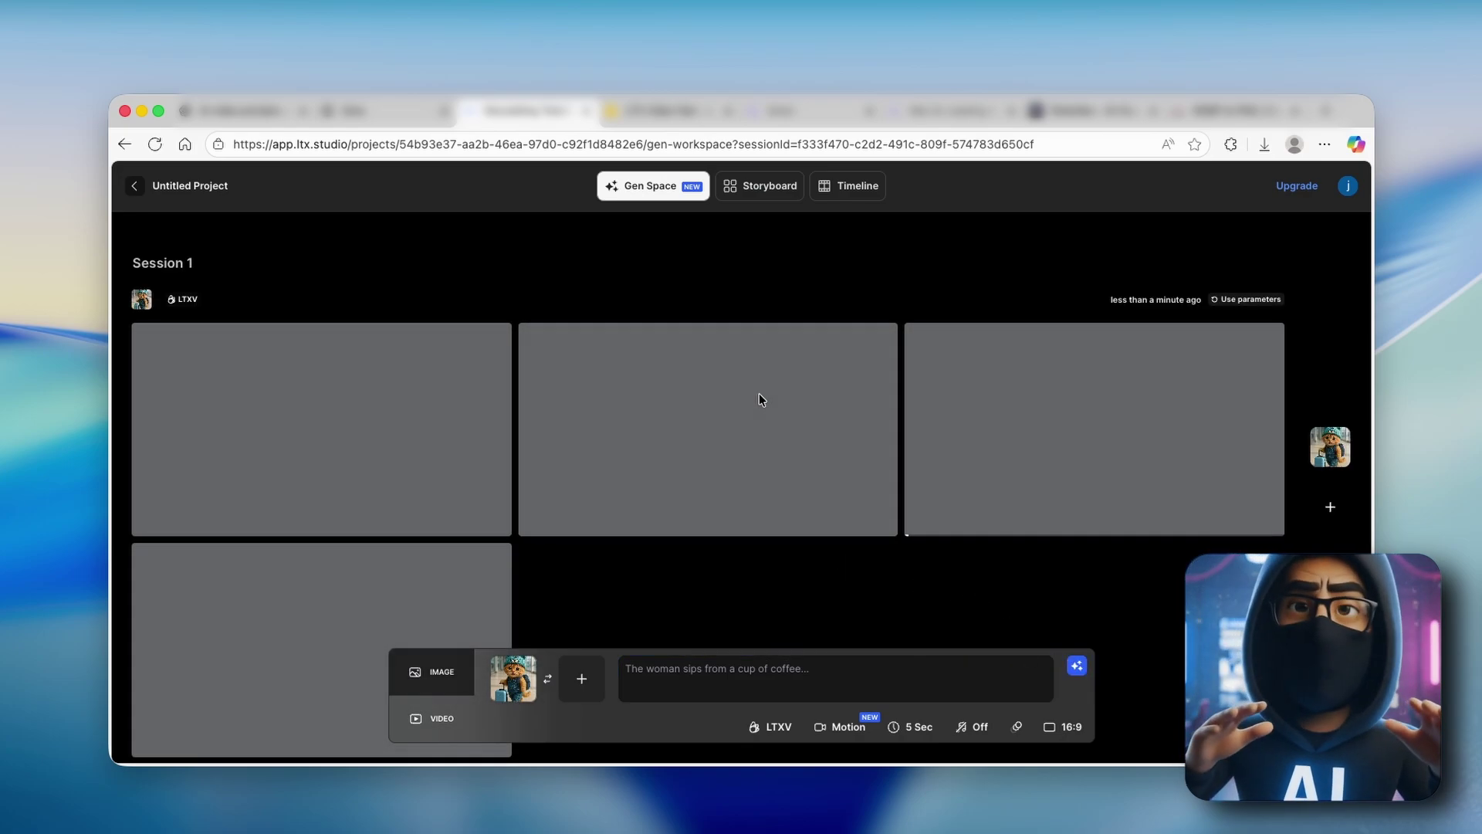
Step: Review the available video models for the generation, keeping LTXV selected
scroll(758, 397, "down", 2)
left_click(755, 669)
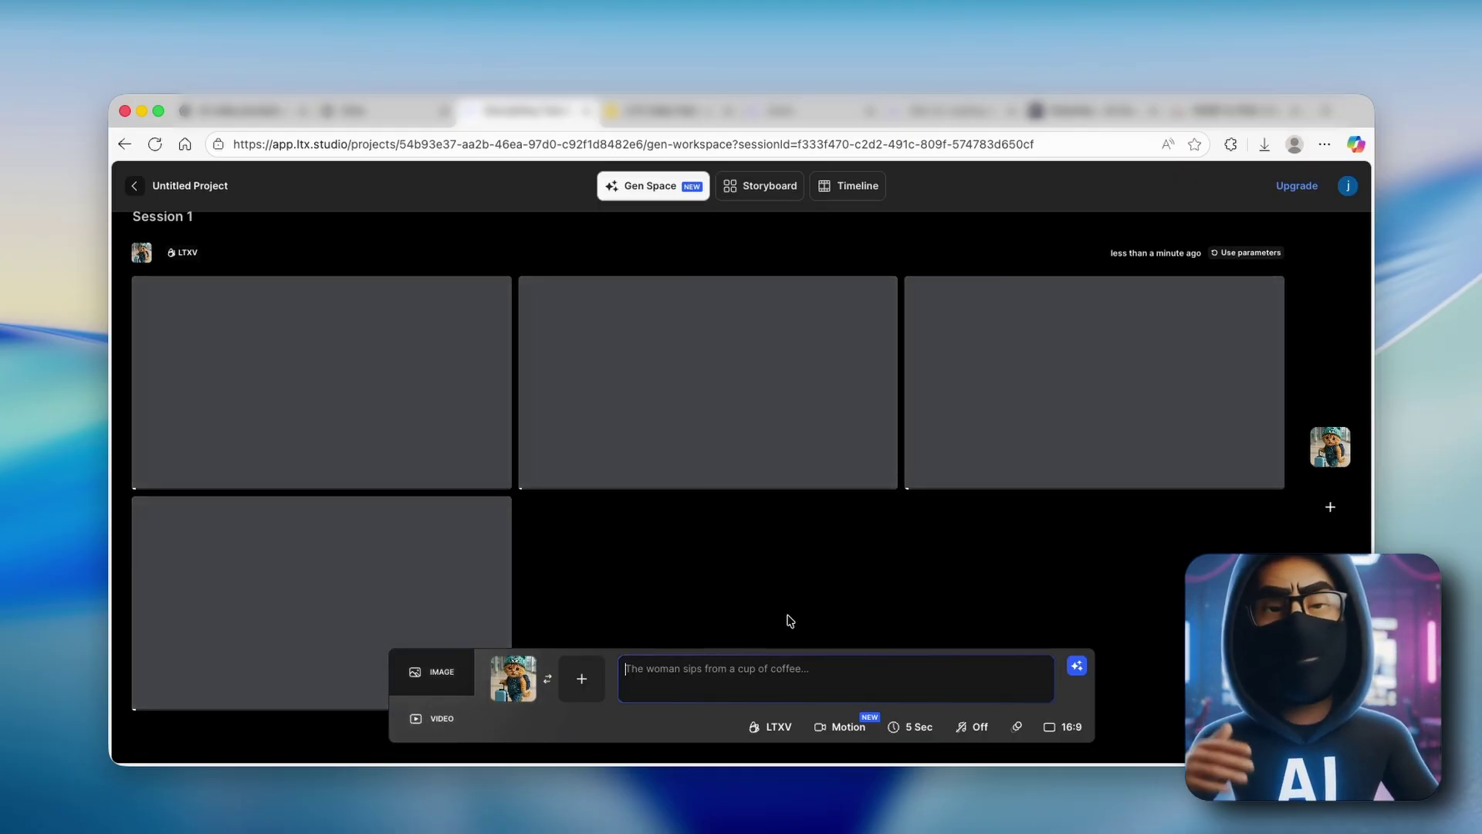
left_click(772, 726)
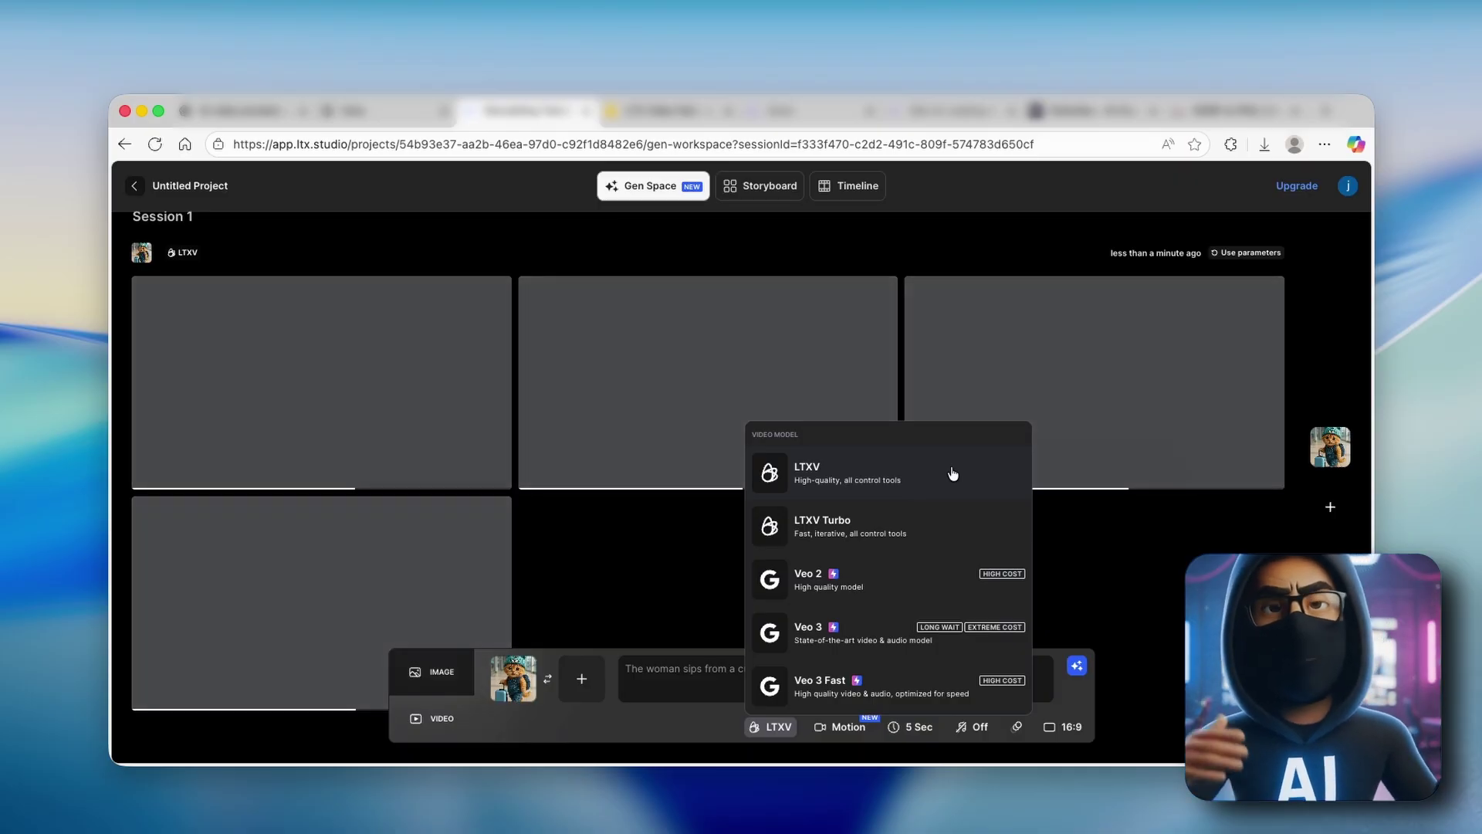
left_click(1123, 575)
Step: Look through the full set of camera motion presets for the video
left_click(845, 725)
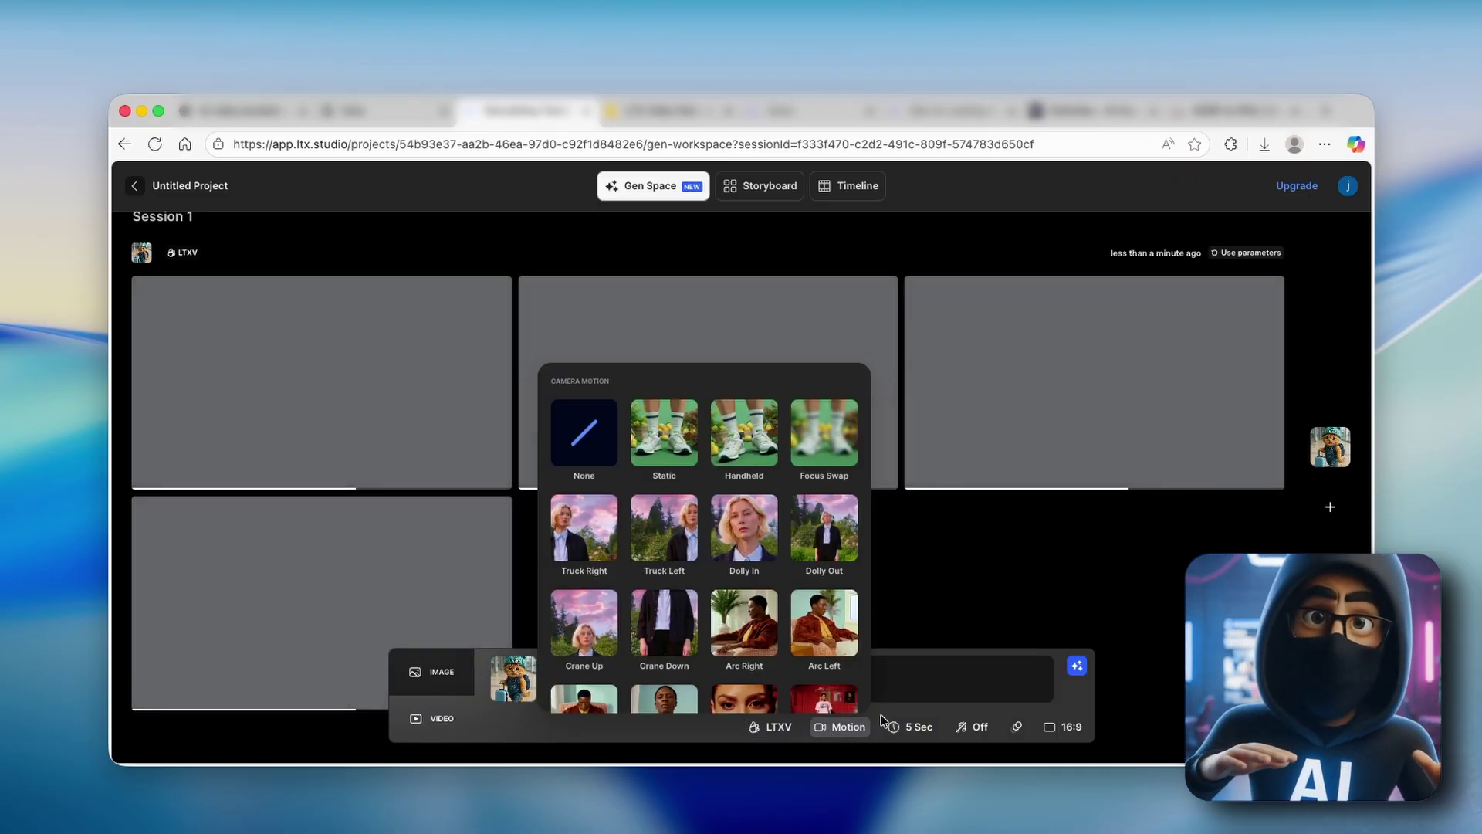
scroll(671, 553, "down", 3)
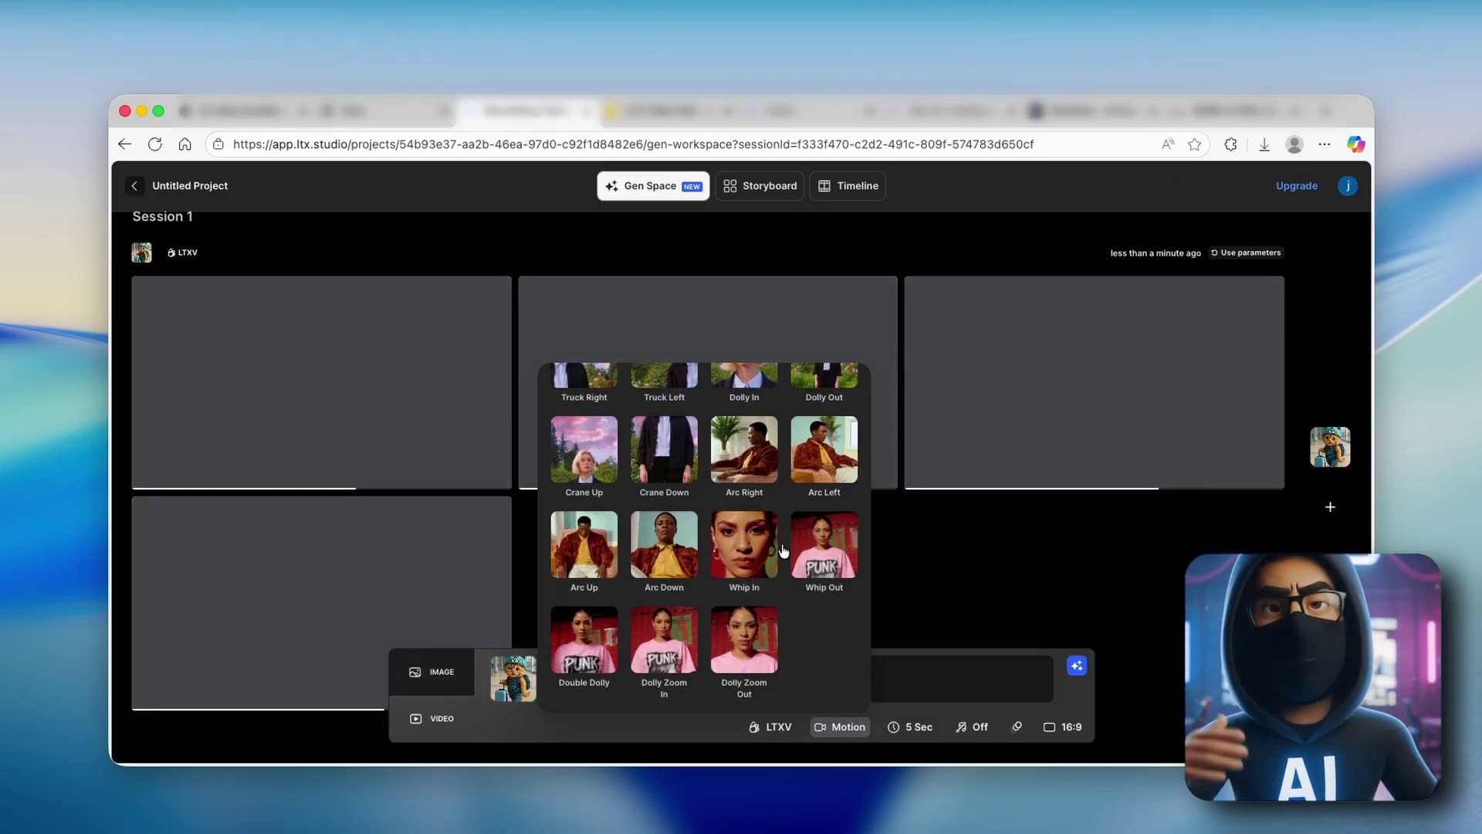
scroll(684, 509, "up", 3)
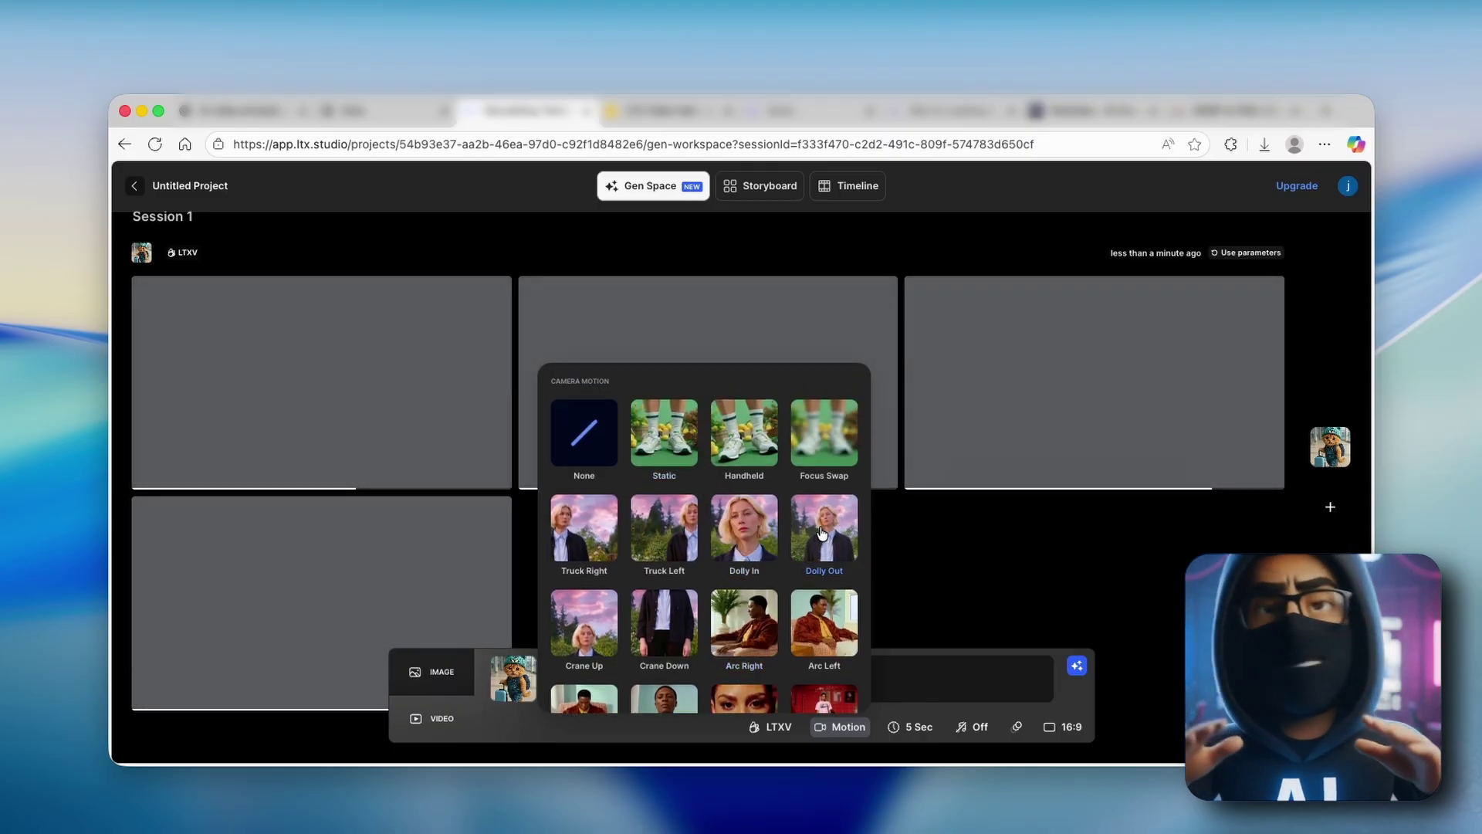
scroll(787, 604, "down", 1)
scroll(741, 564, "down", 3)
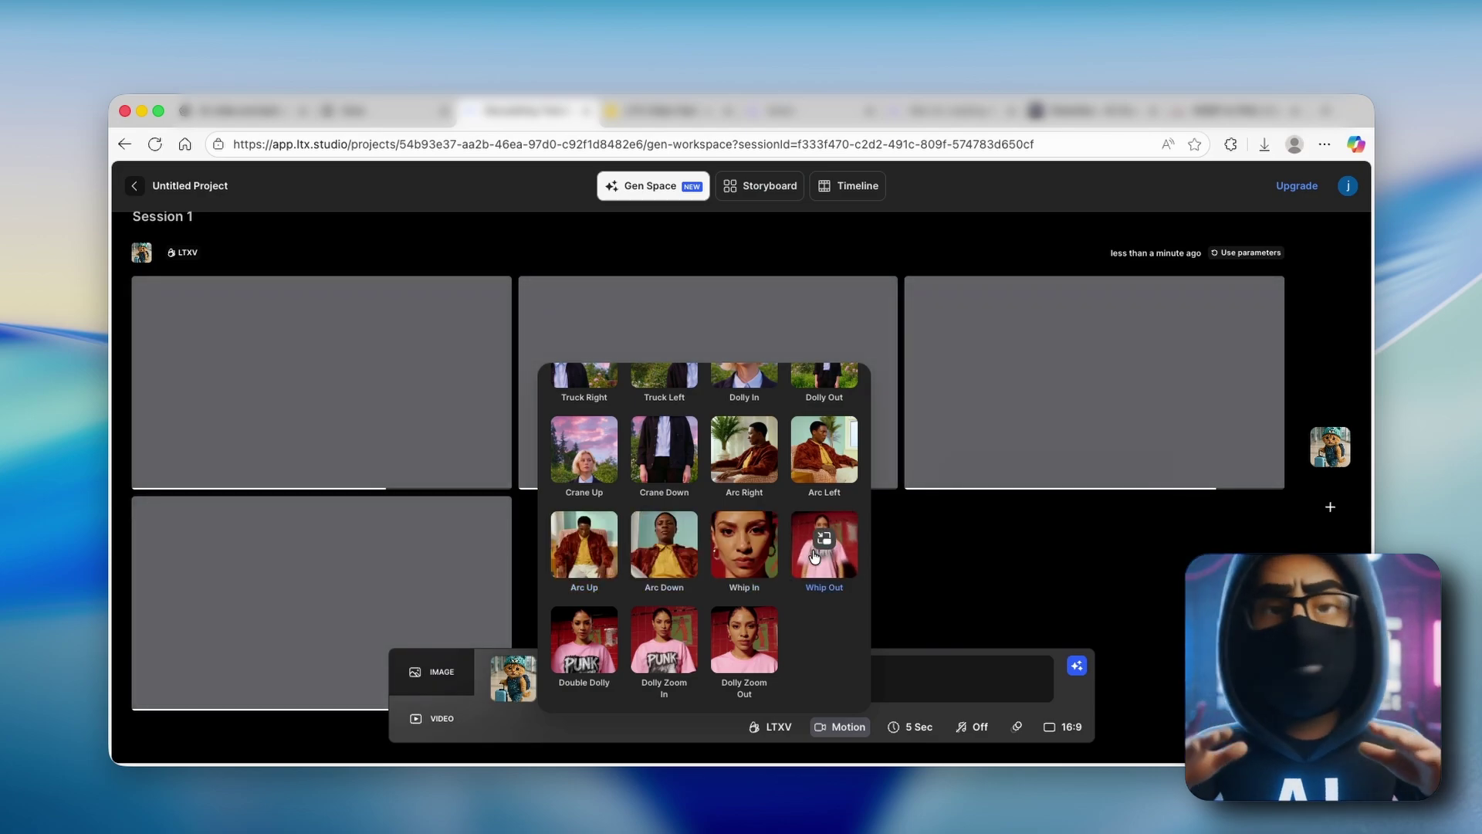
scroll(757, 617, "up", 4)
Step: Examine the video's duration, audio, motion intensity and aspect ratio options without choosing new values
left_click(911, 727)
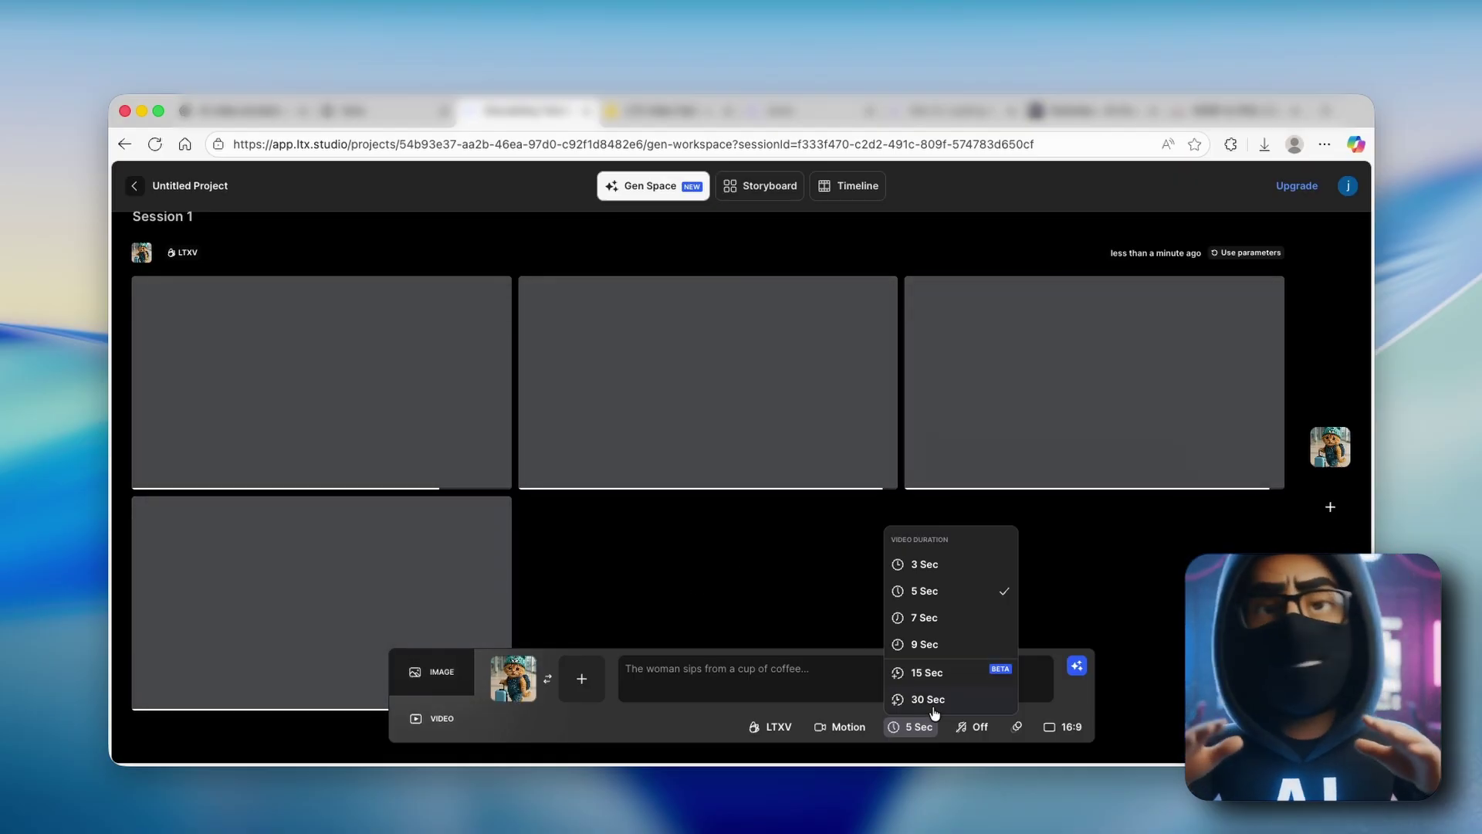
left_click(973, 734)
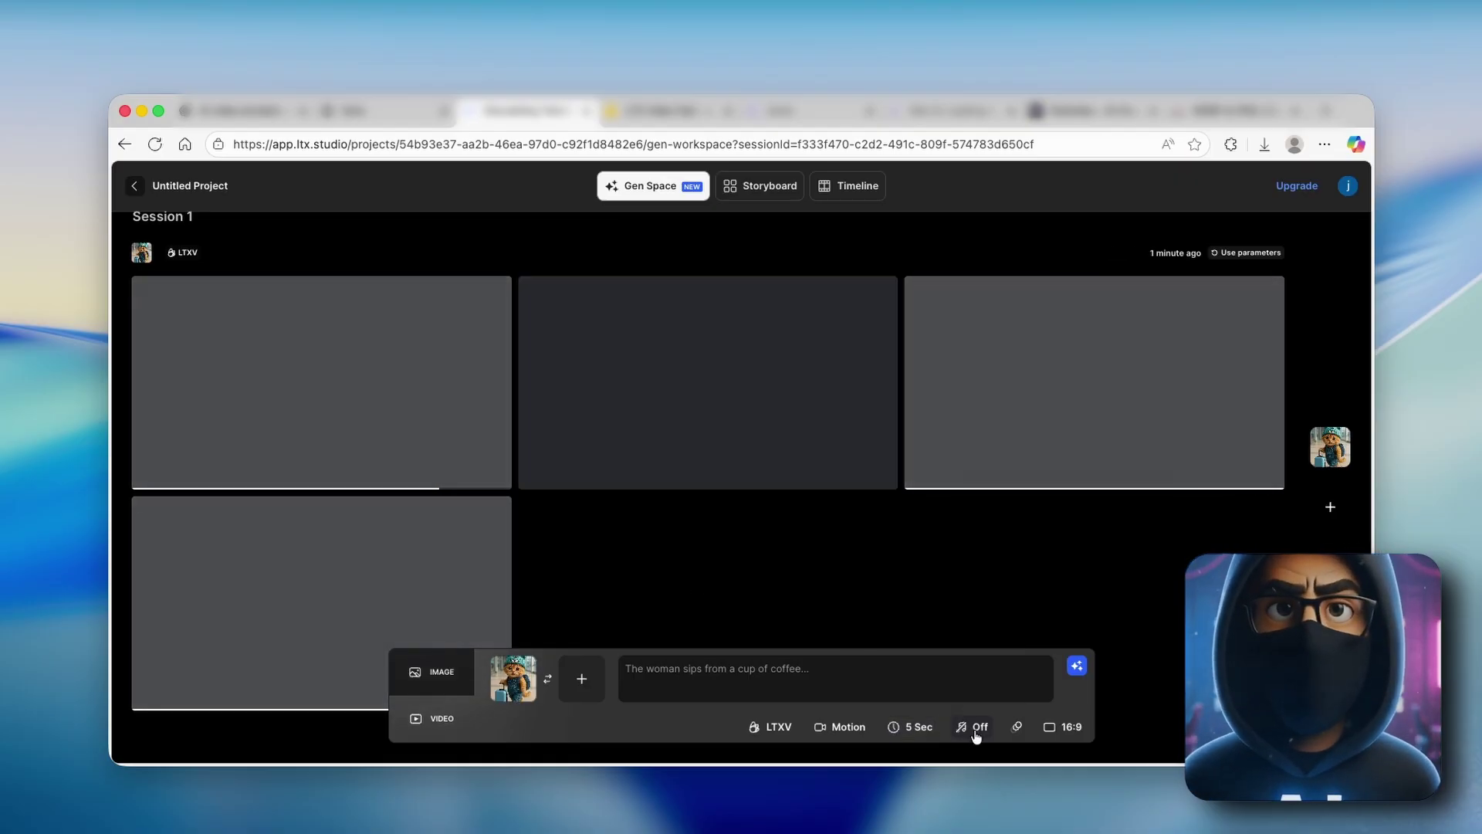
left_click(976, 728)
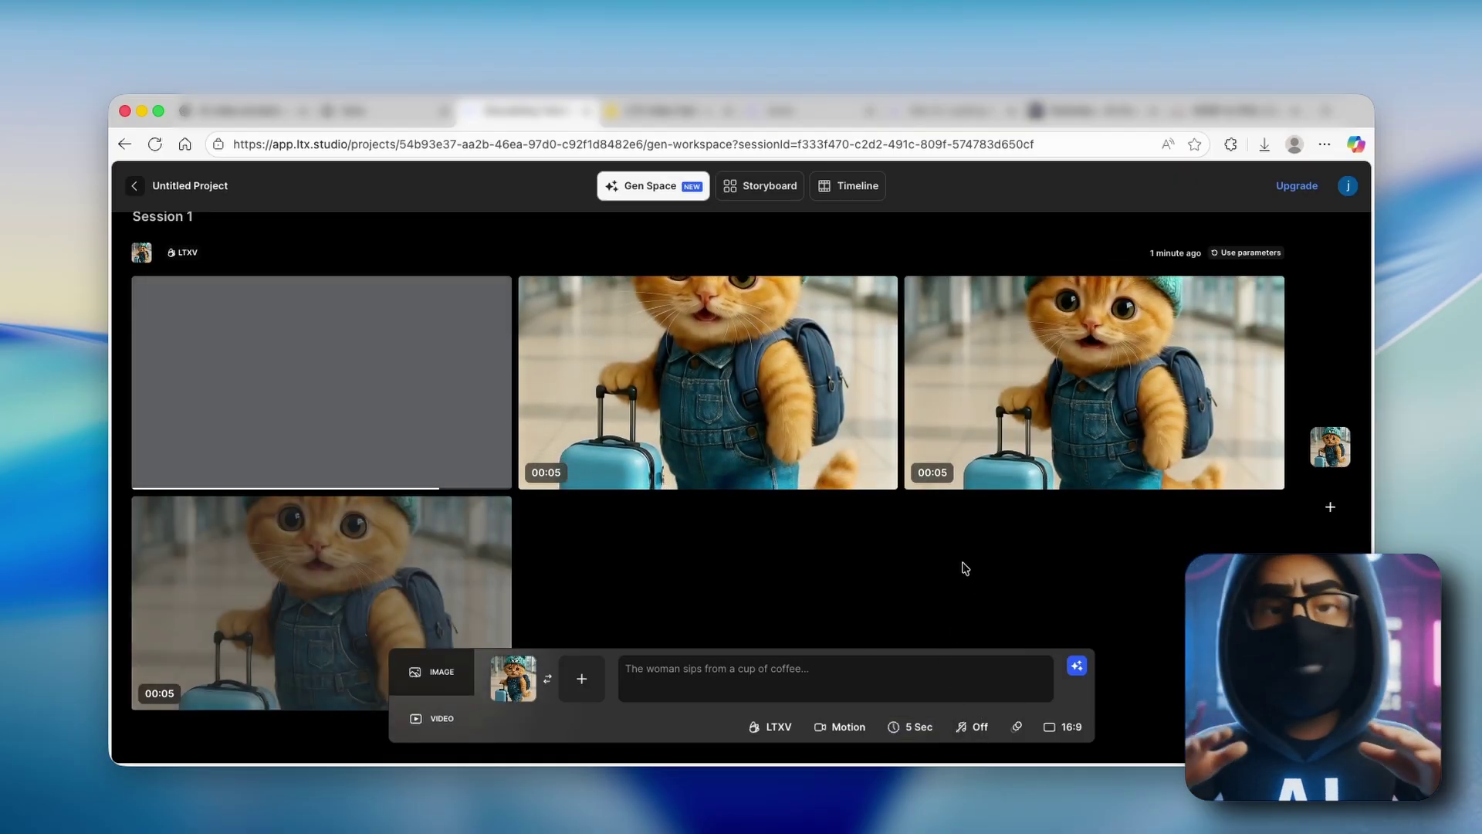
left_click(1017, 726)
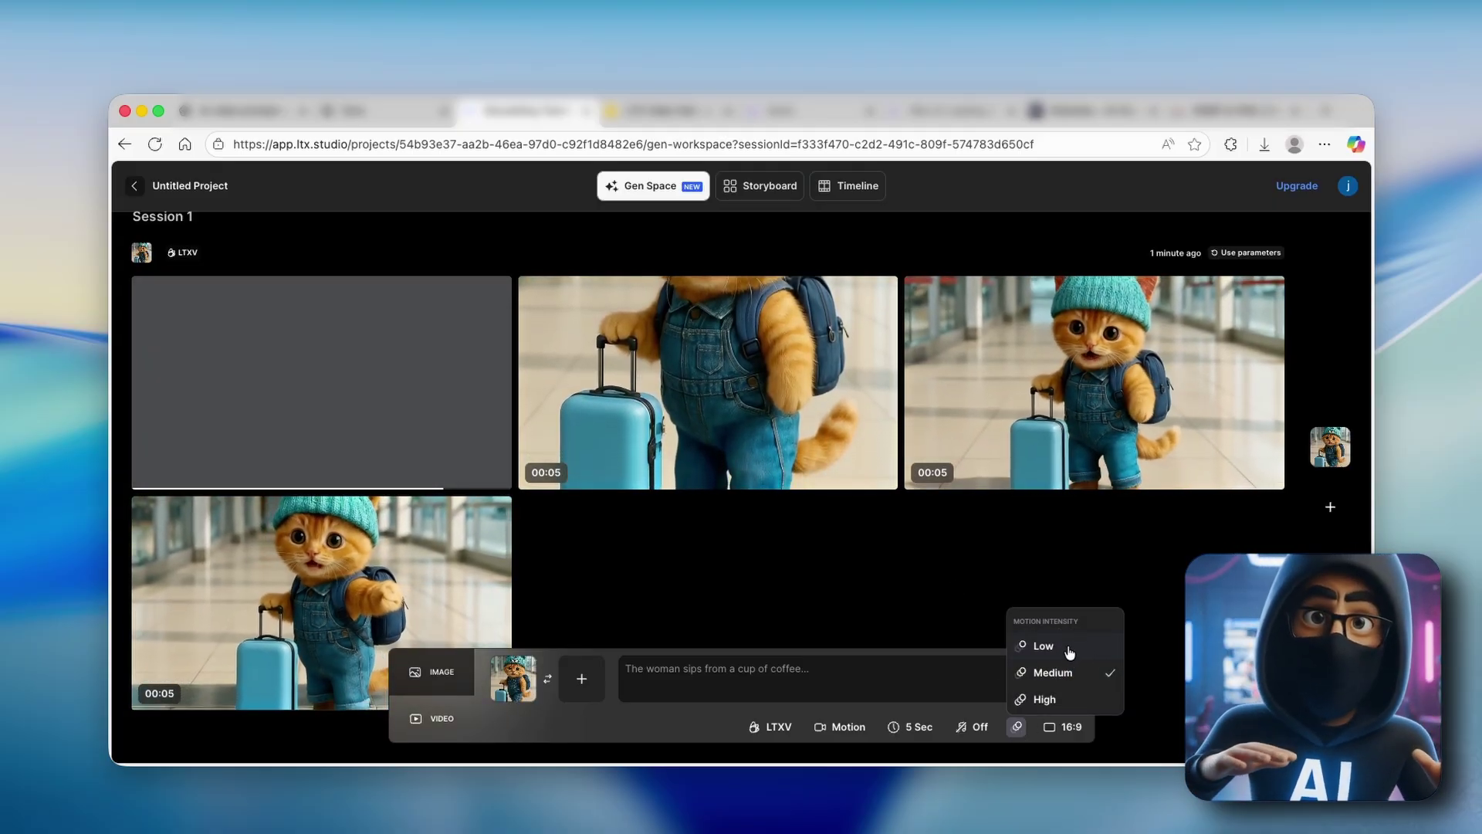
left_click(1071, 726)
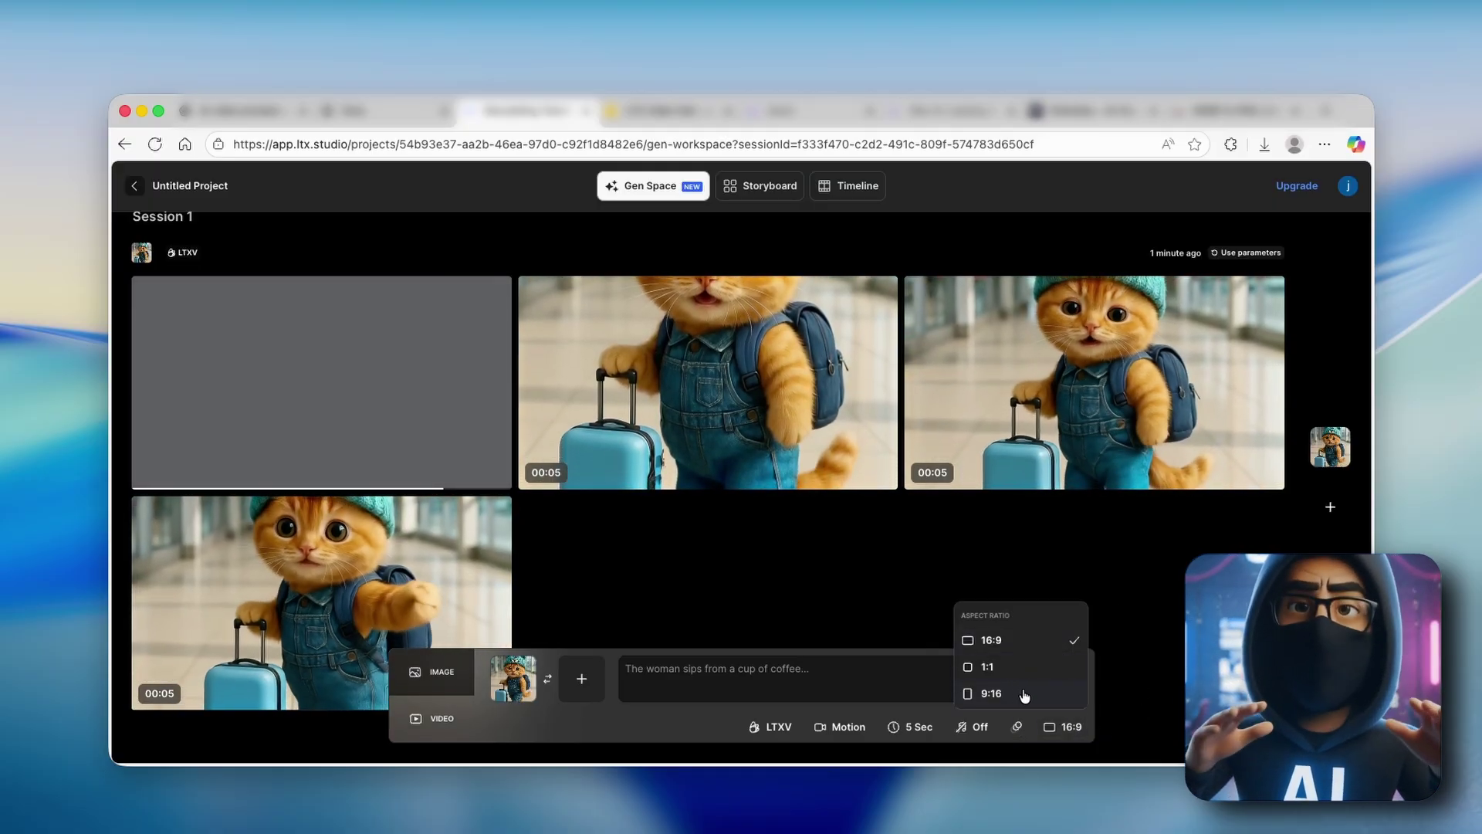
left_click(1154, 609)
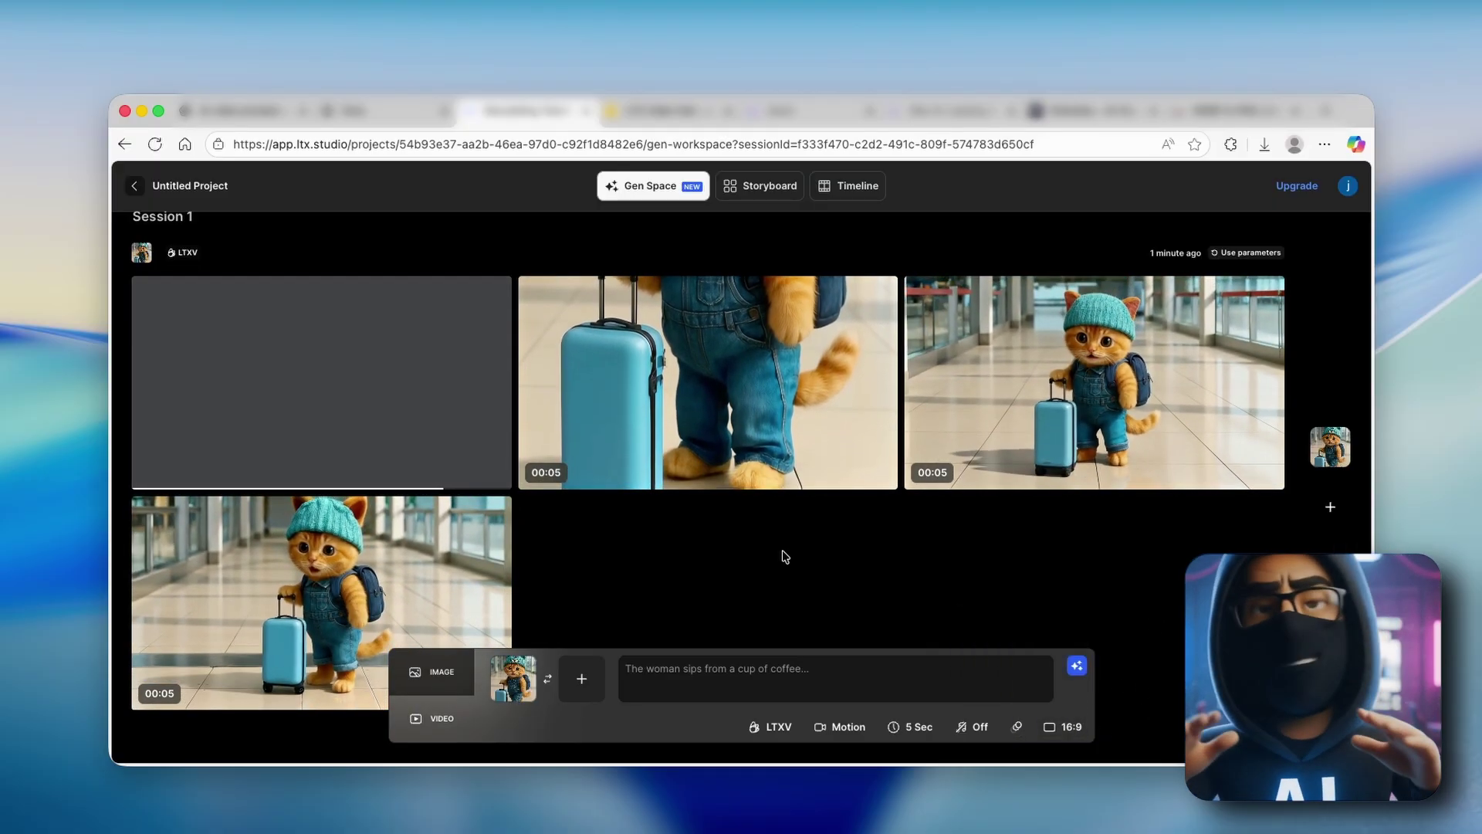
Step: Look over the generated kitten clips in Session 1 and check the camera motion presets again
scroll(655, 522, "down", 2)
scroll(639, 513, "up", 3)
scroll(721, 433, "down", 3)
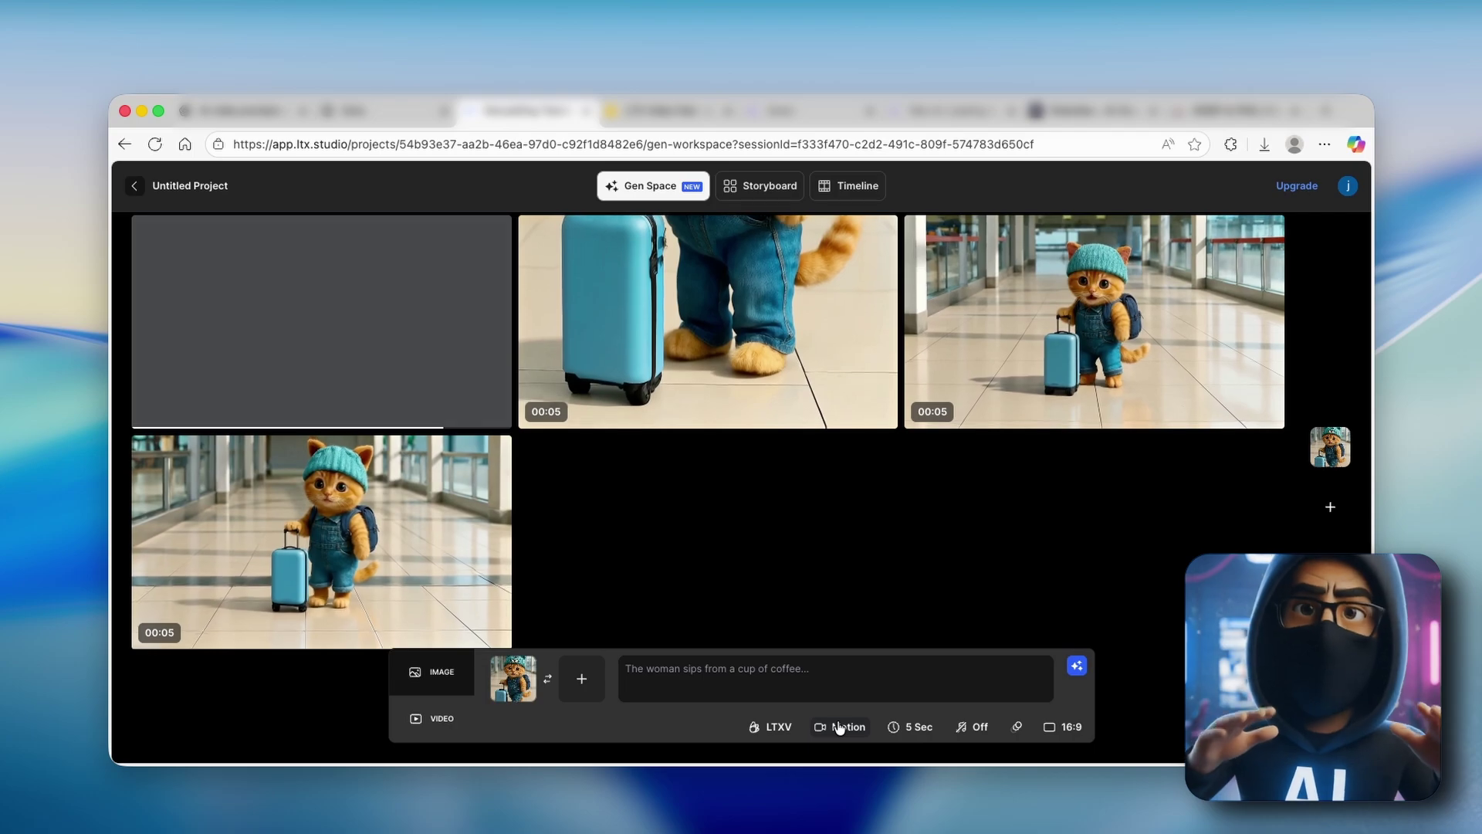
left_click(839, 727)
left_click(999, 559)
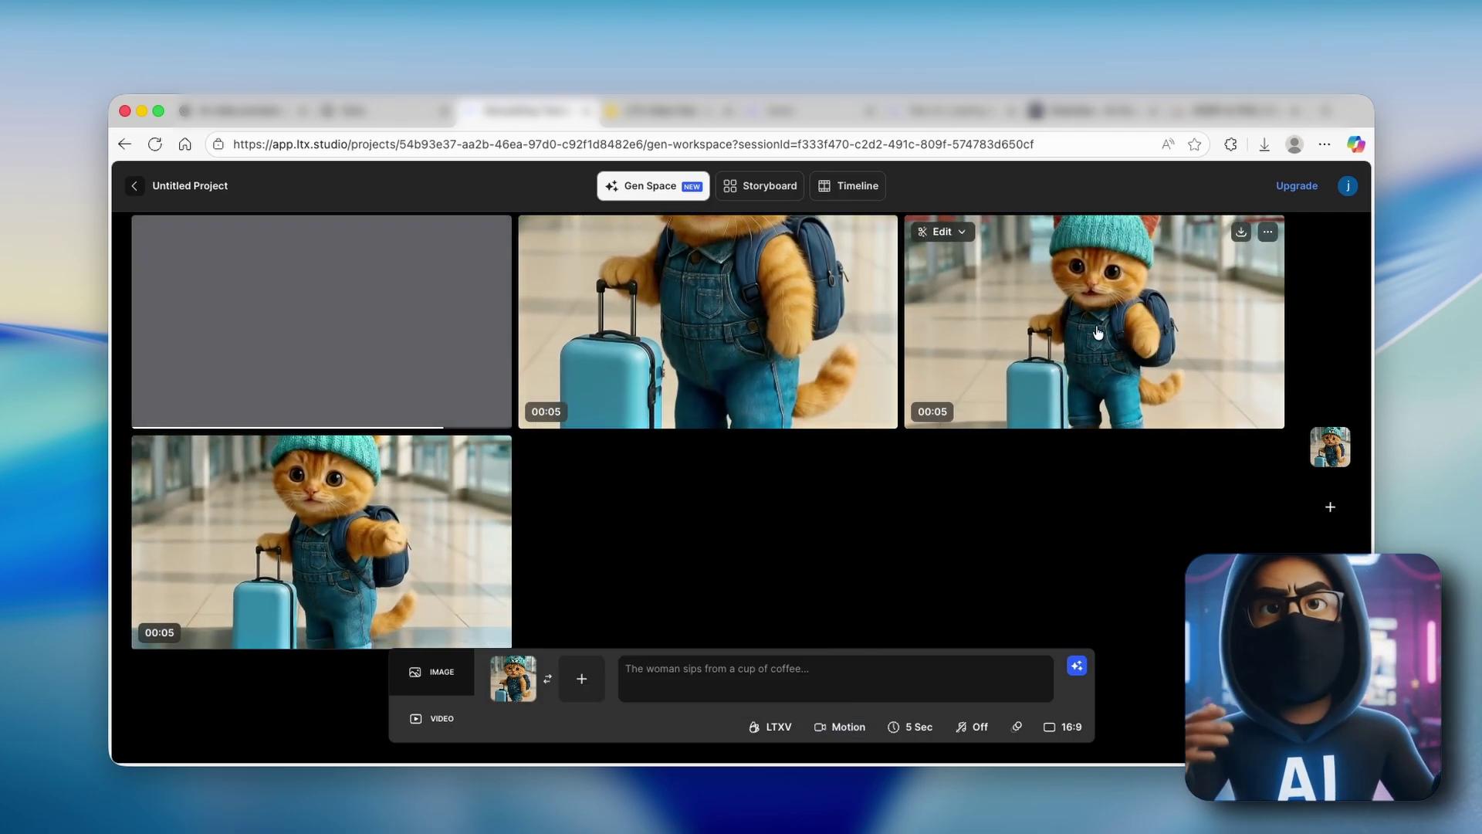
Step: View the third kitten clip of the first row in the enlarged preview, and return to the session's clips
left_click(1097, 333)
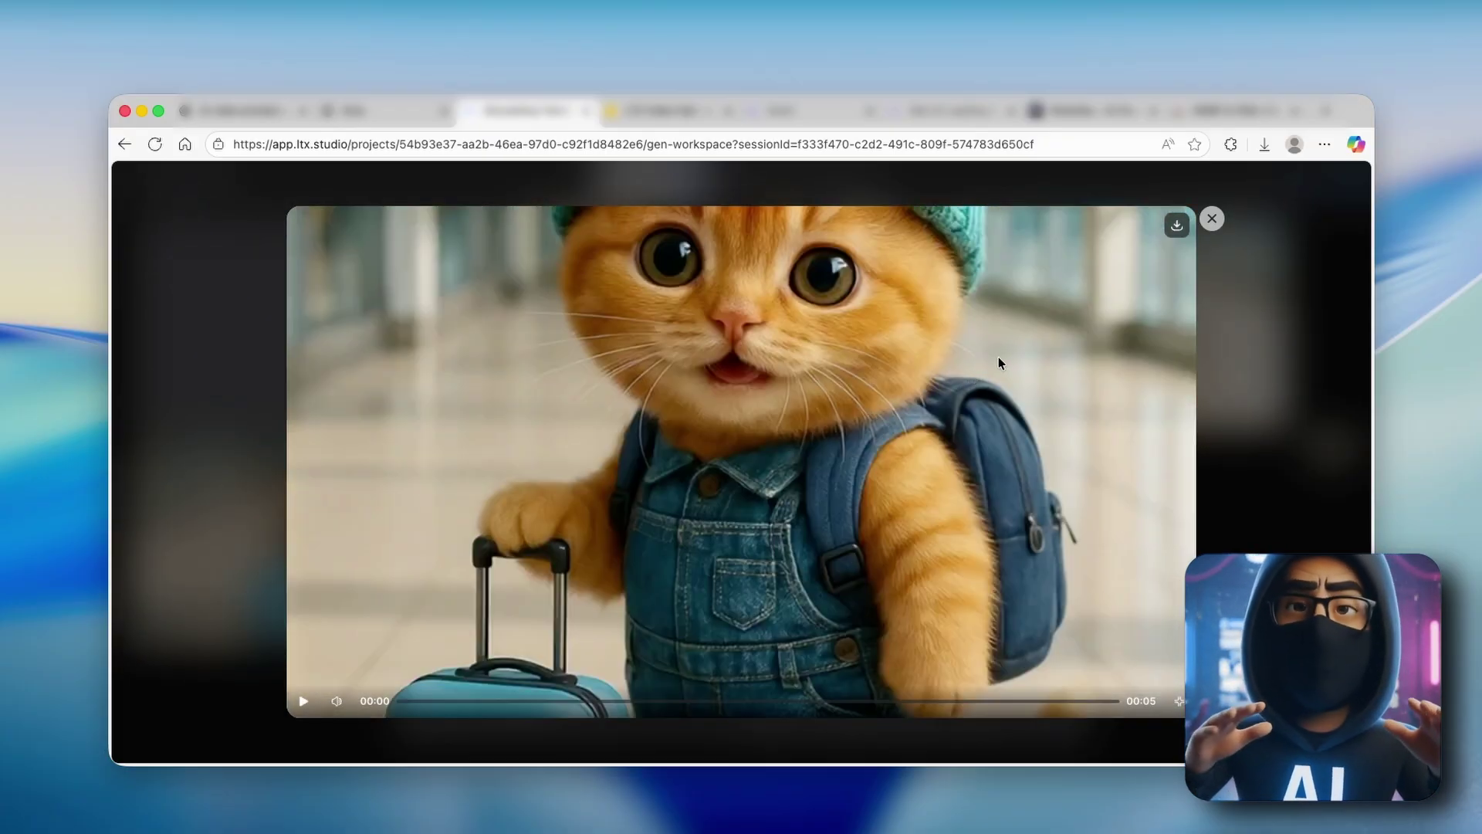
left_click(1204, 223)
scroll(1003, 552, "down", 2)
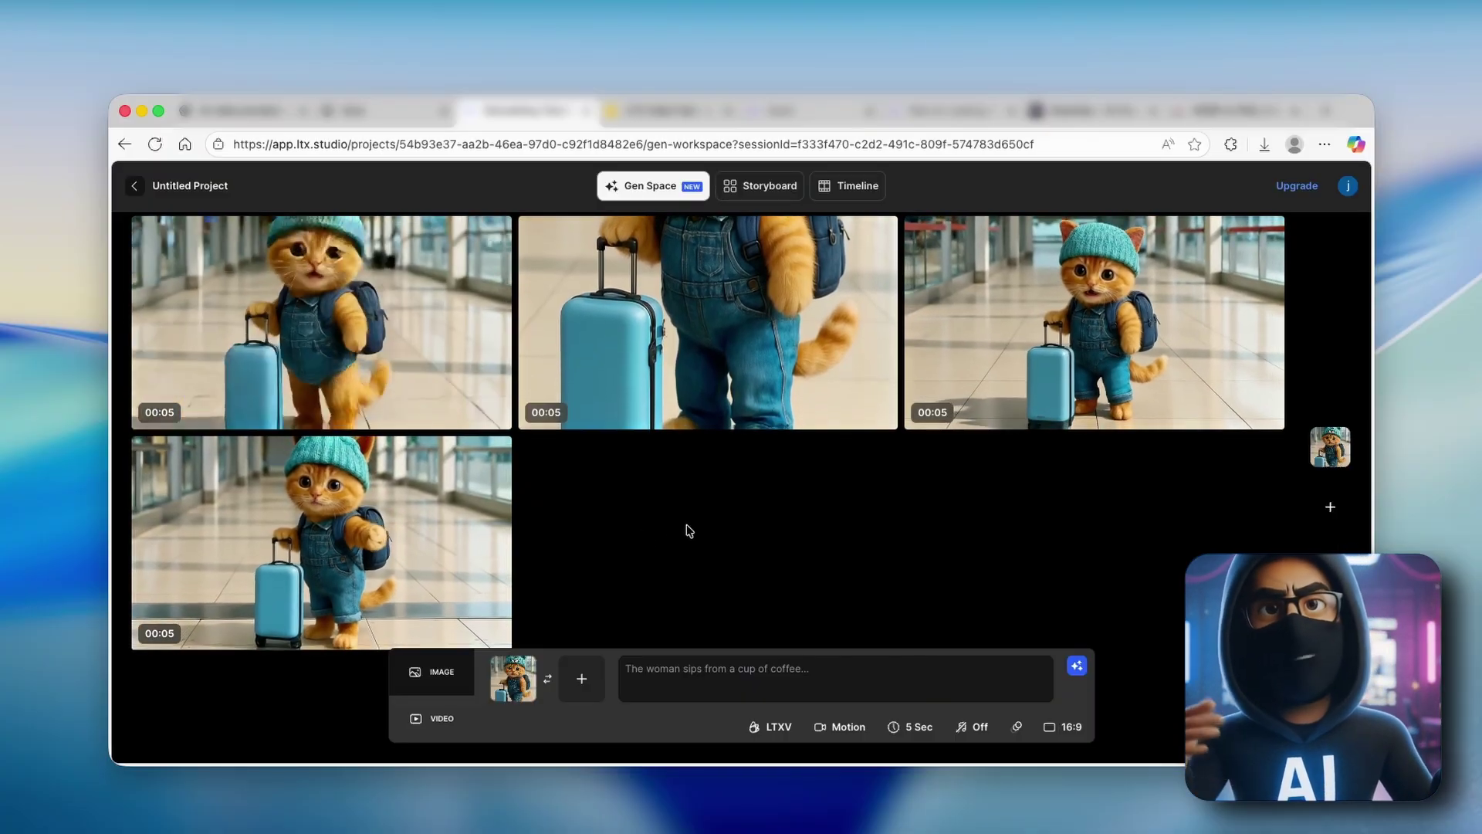
scroll(775, 526, "up", 2)
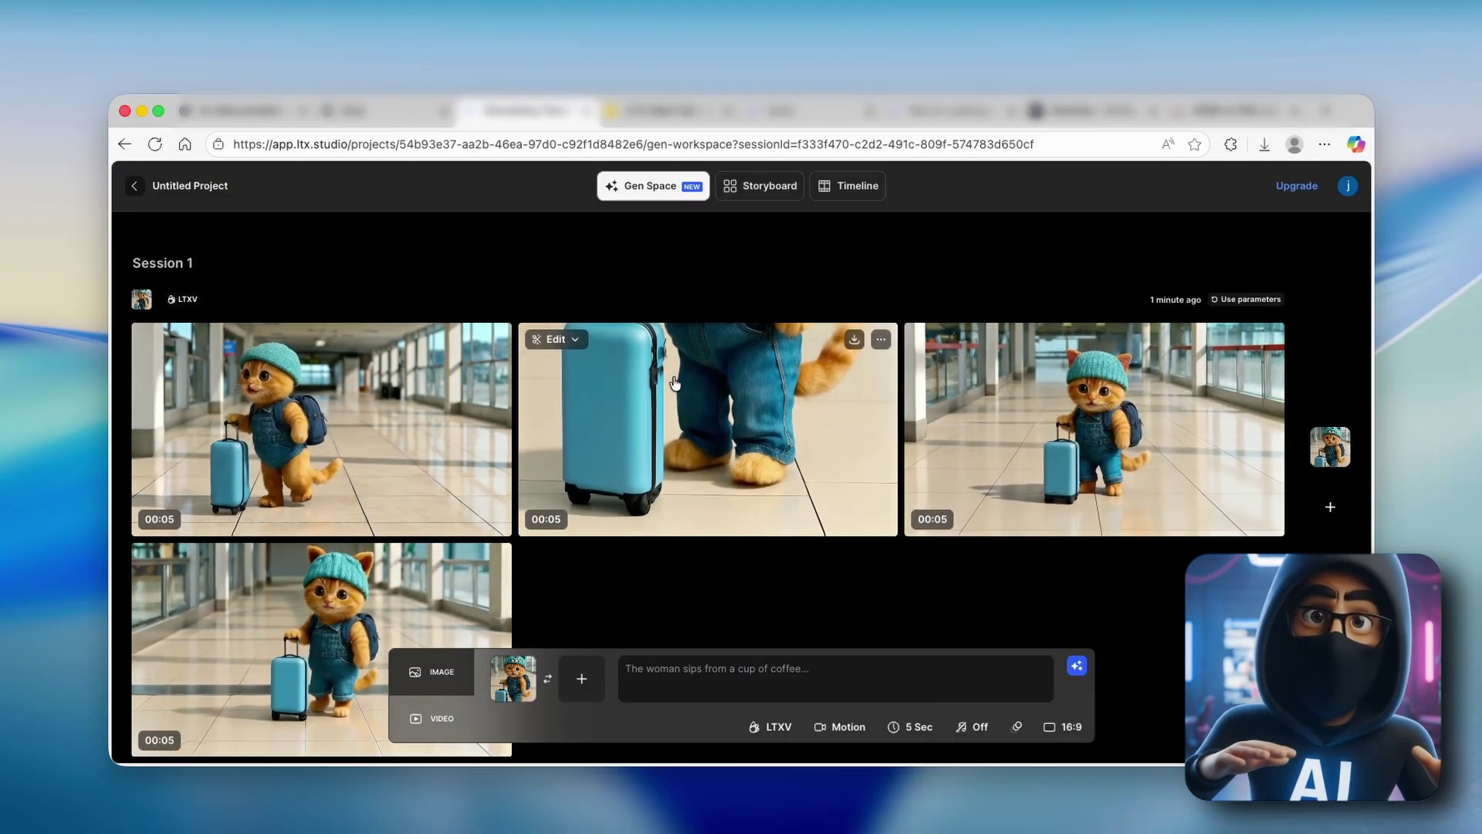
Step: Play the first kitten clip in the enlarged preview and close it
left_click(494, 413)
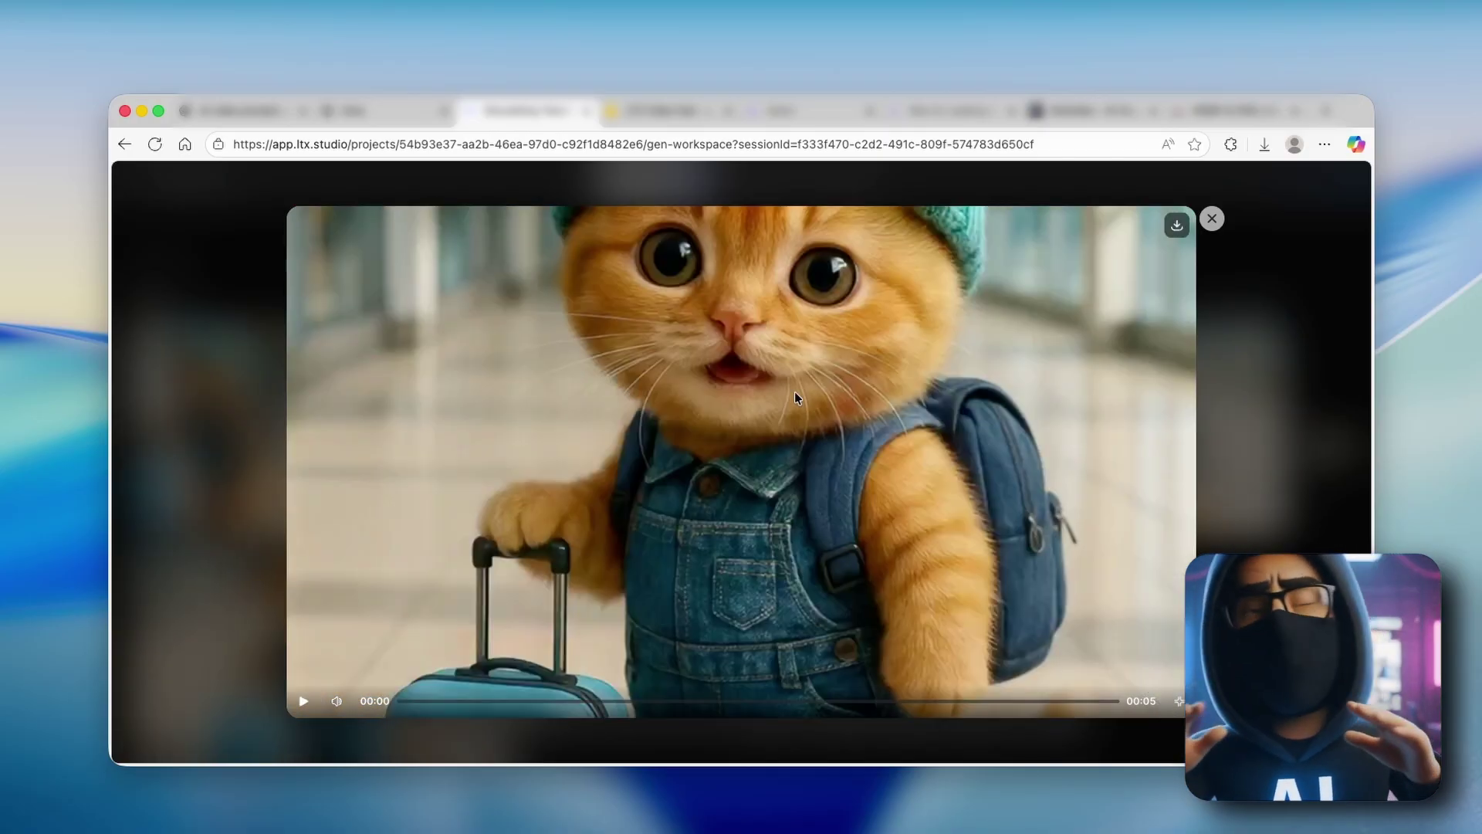
left_click(304, 699)
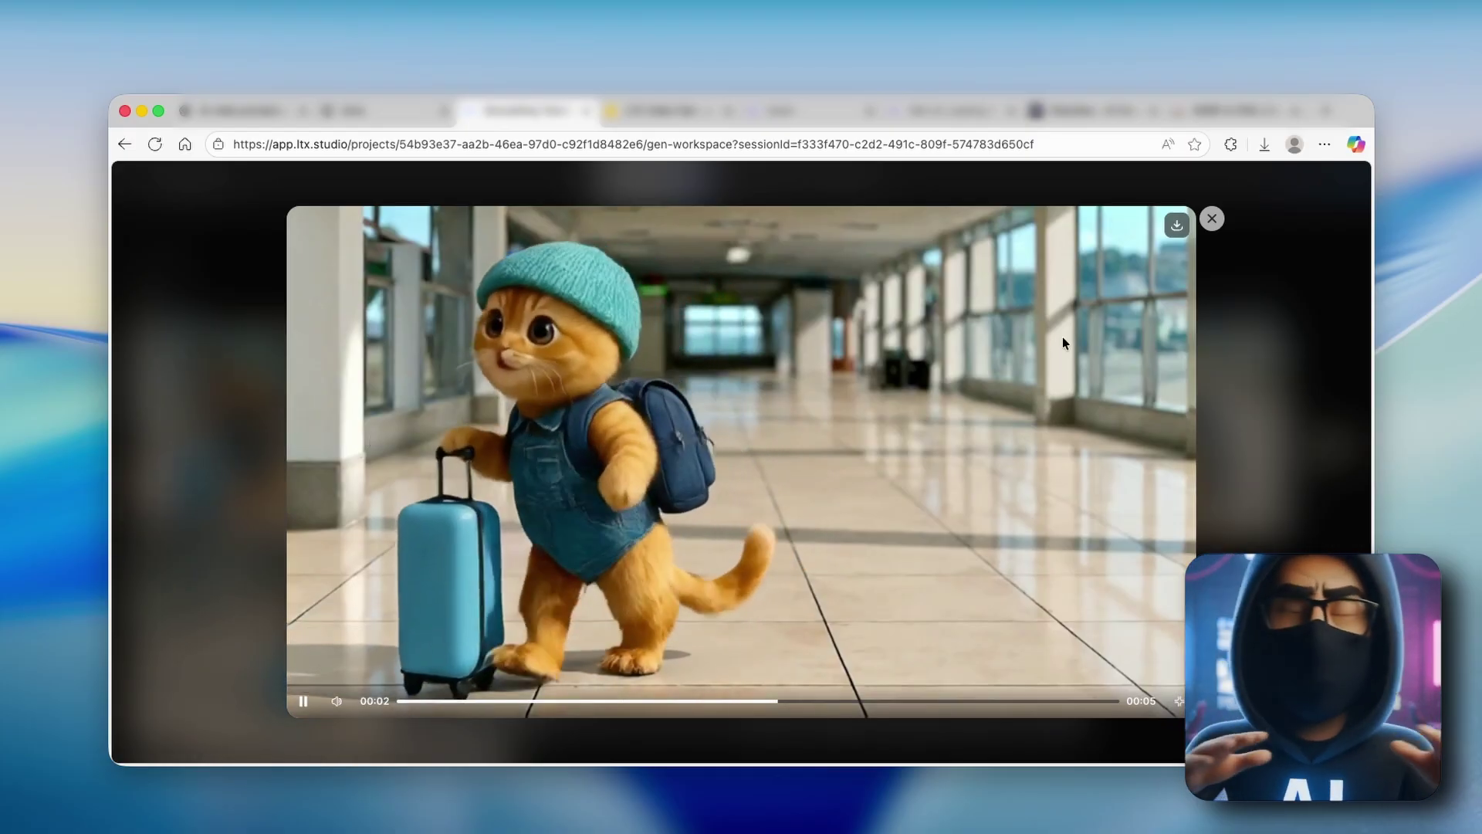
left_click(1212, 218)
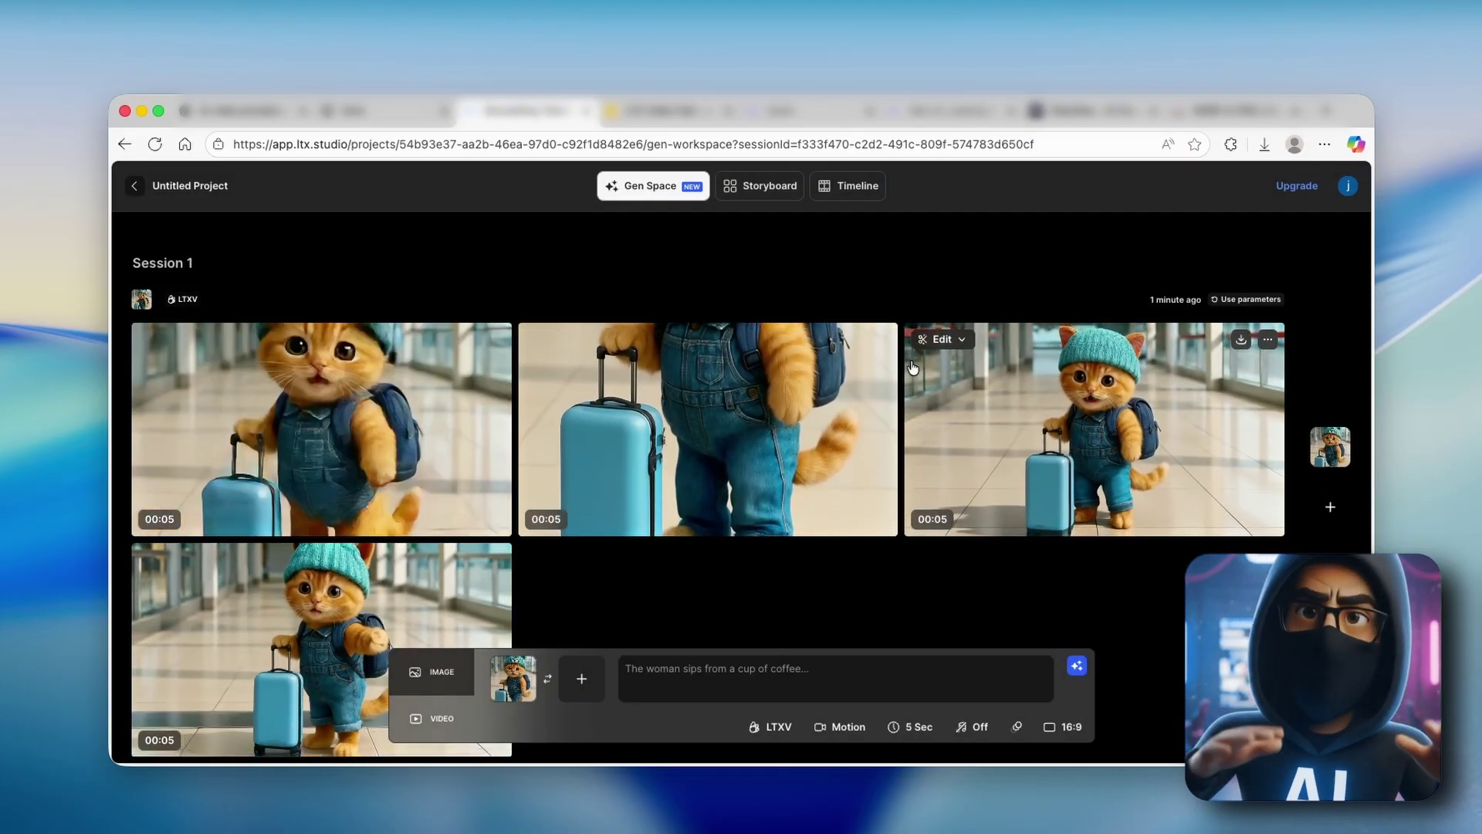
Step: Switch the Gen Space to image generation and review the available image models
scroll(926, 386, "down", 3)
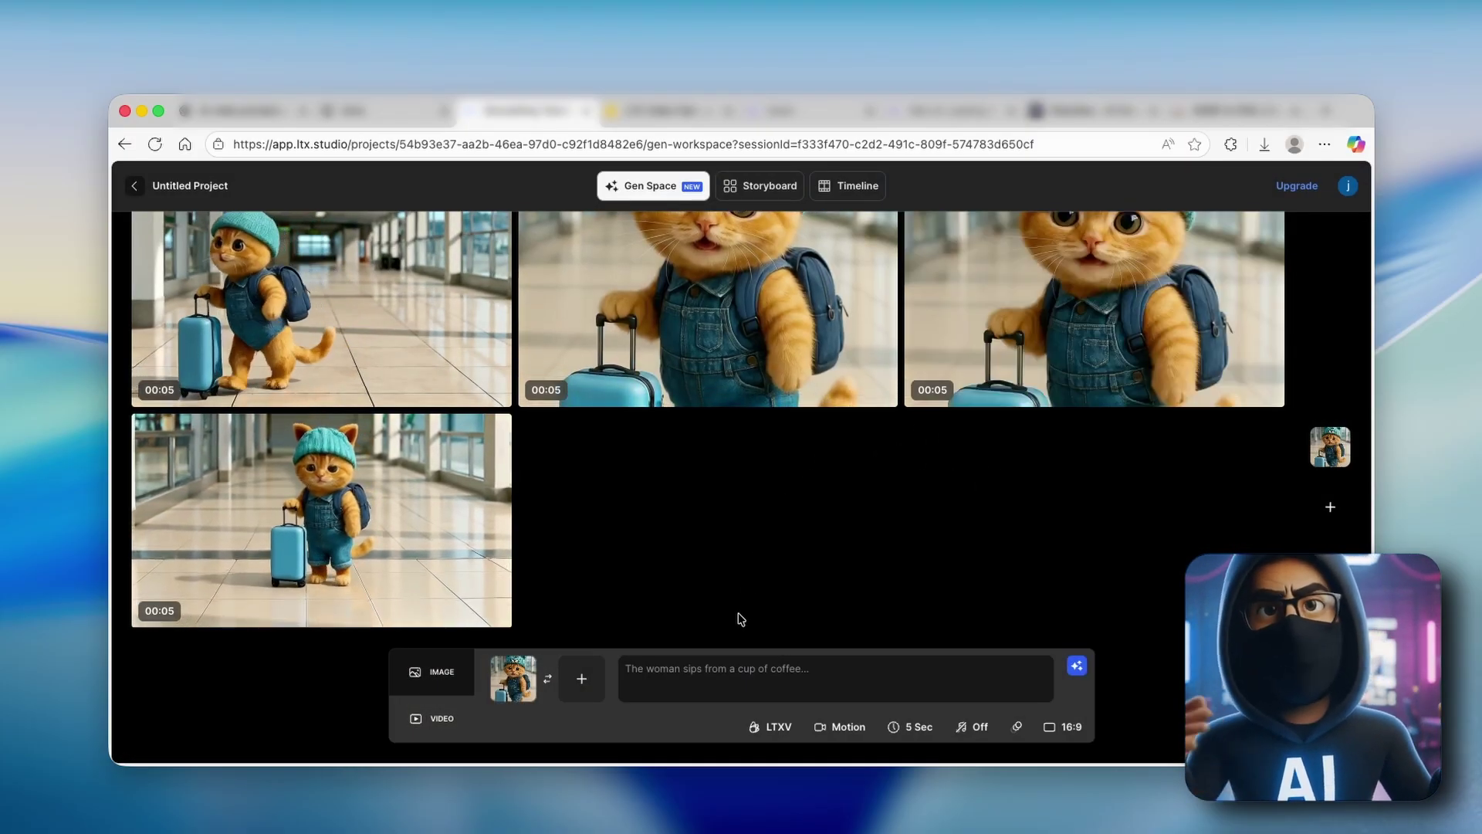
left_click(430, 676)
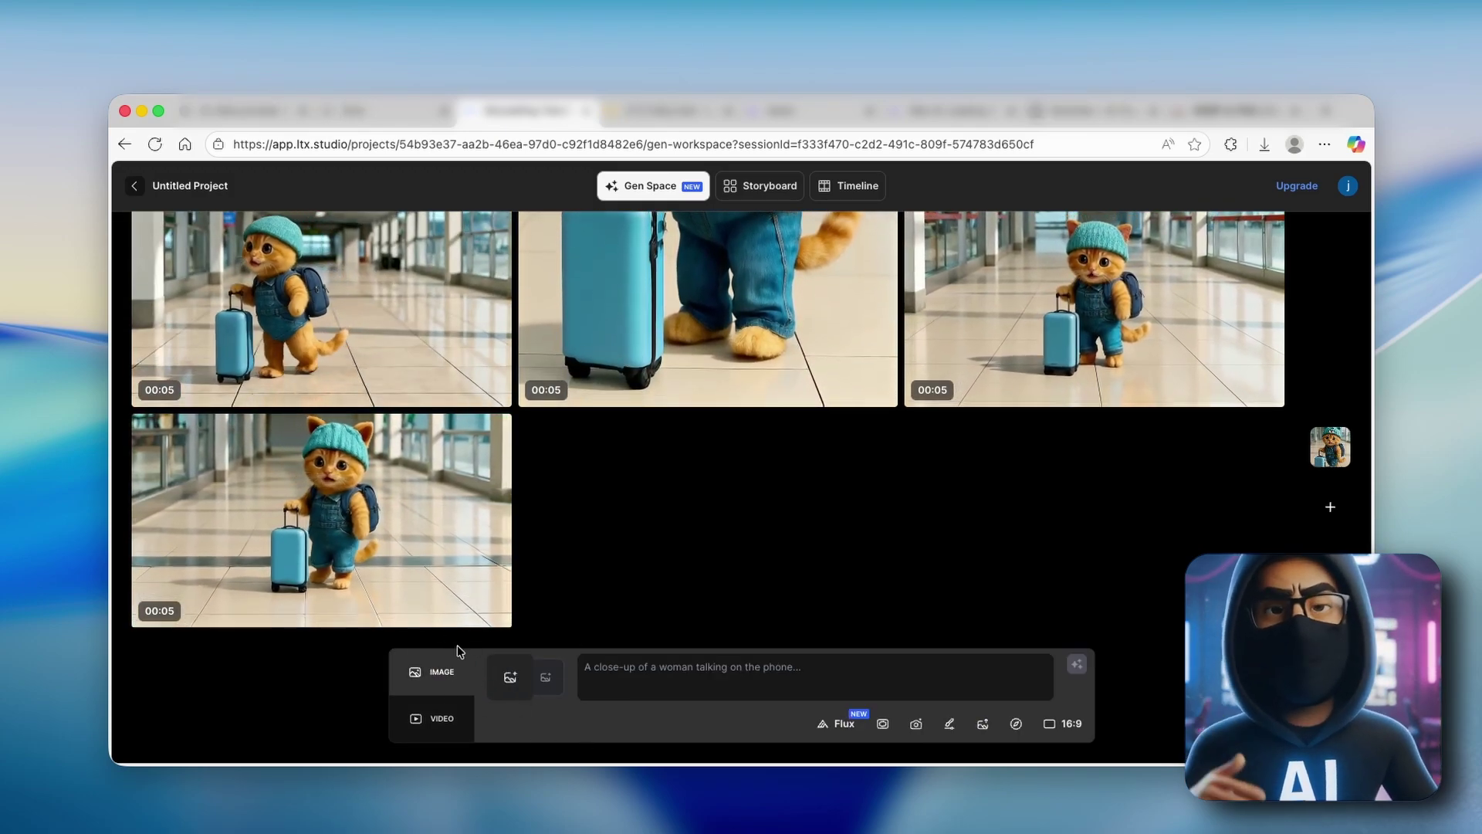
left_click(837, 723)
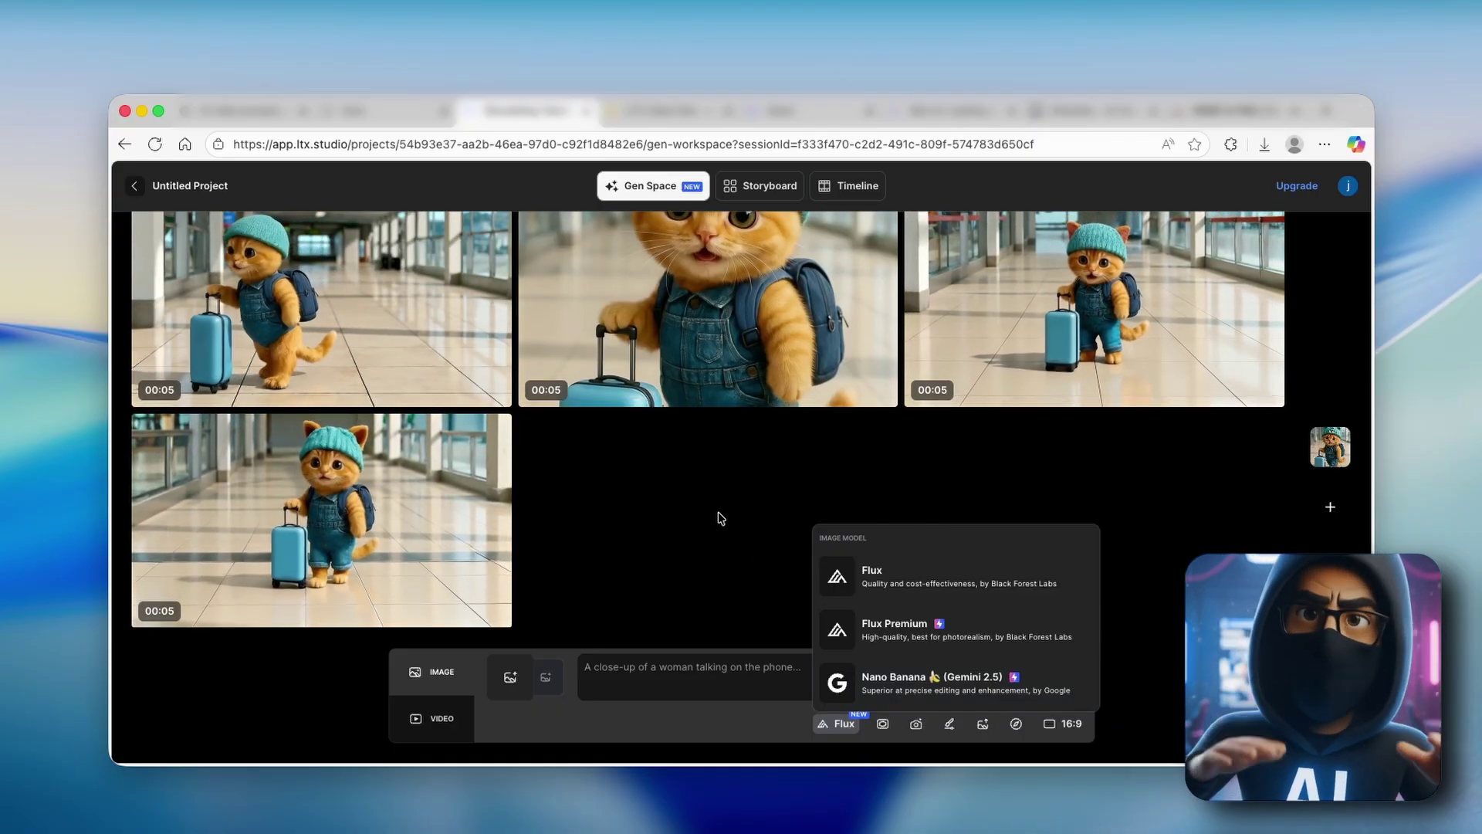
left_click(723, 519)
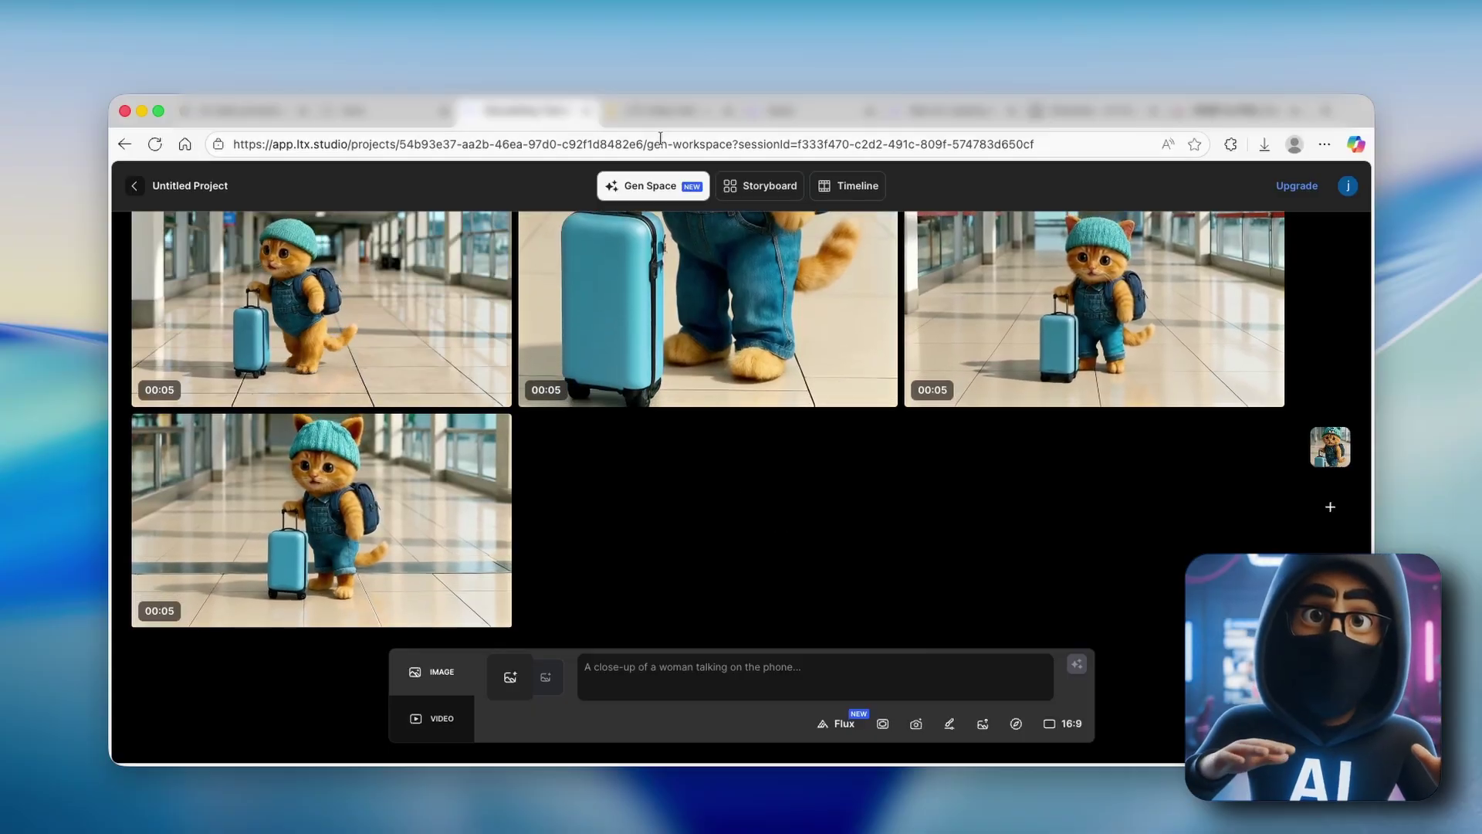
Step: Switch to the ltx-video-distilled Space on Hugging Face and look at its text-to-video and image-to-video modes
left_click(660, 110)
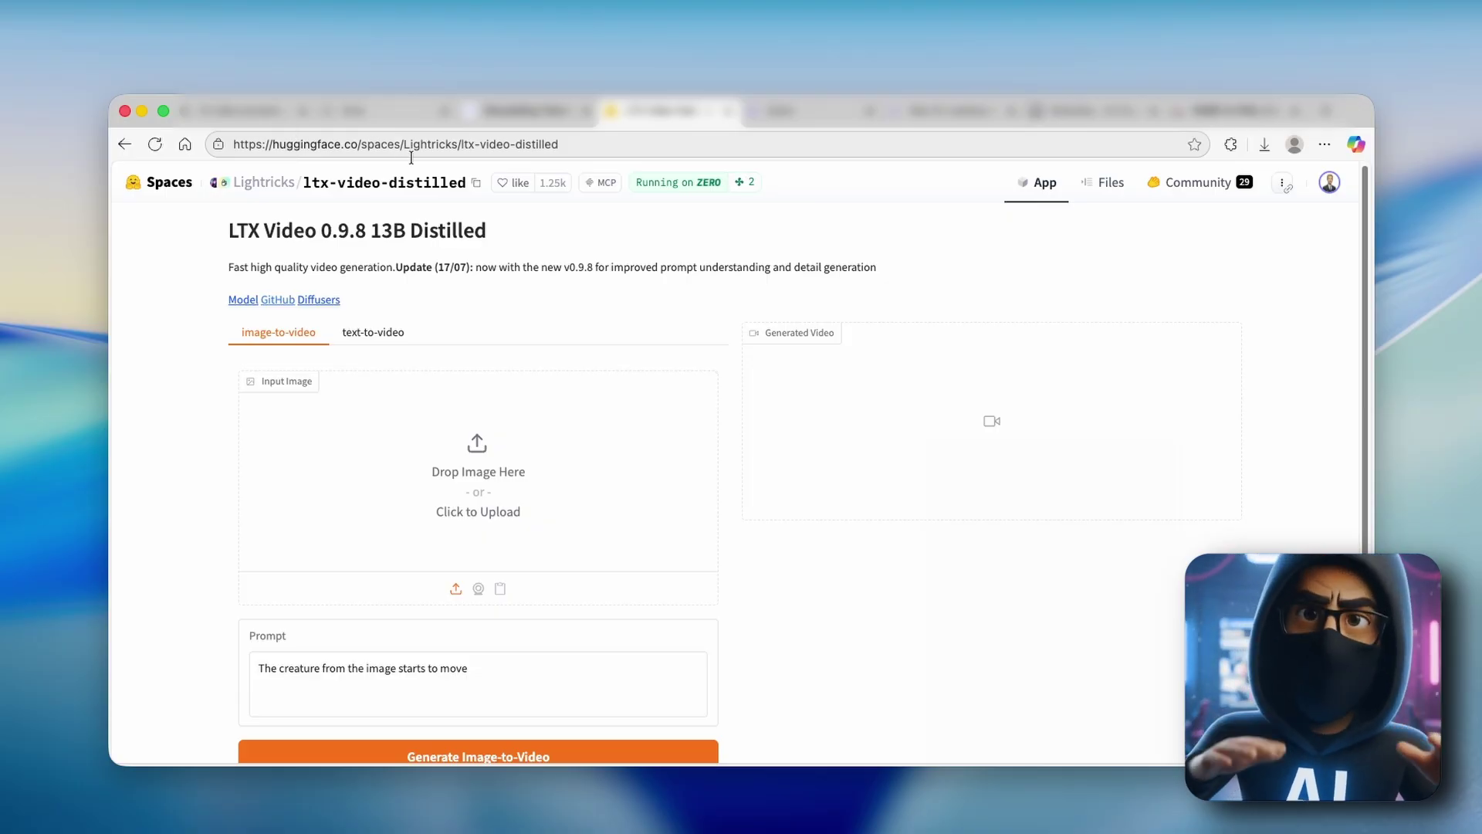
scroll(287, 346, "down", 3)
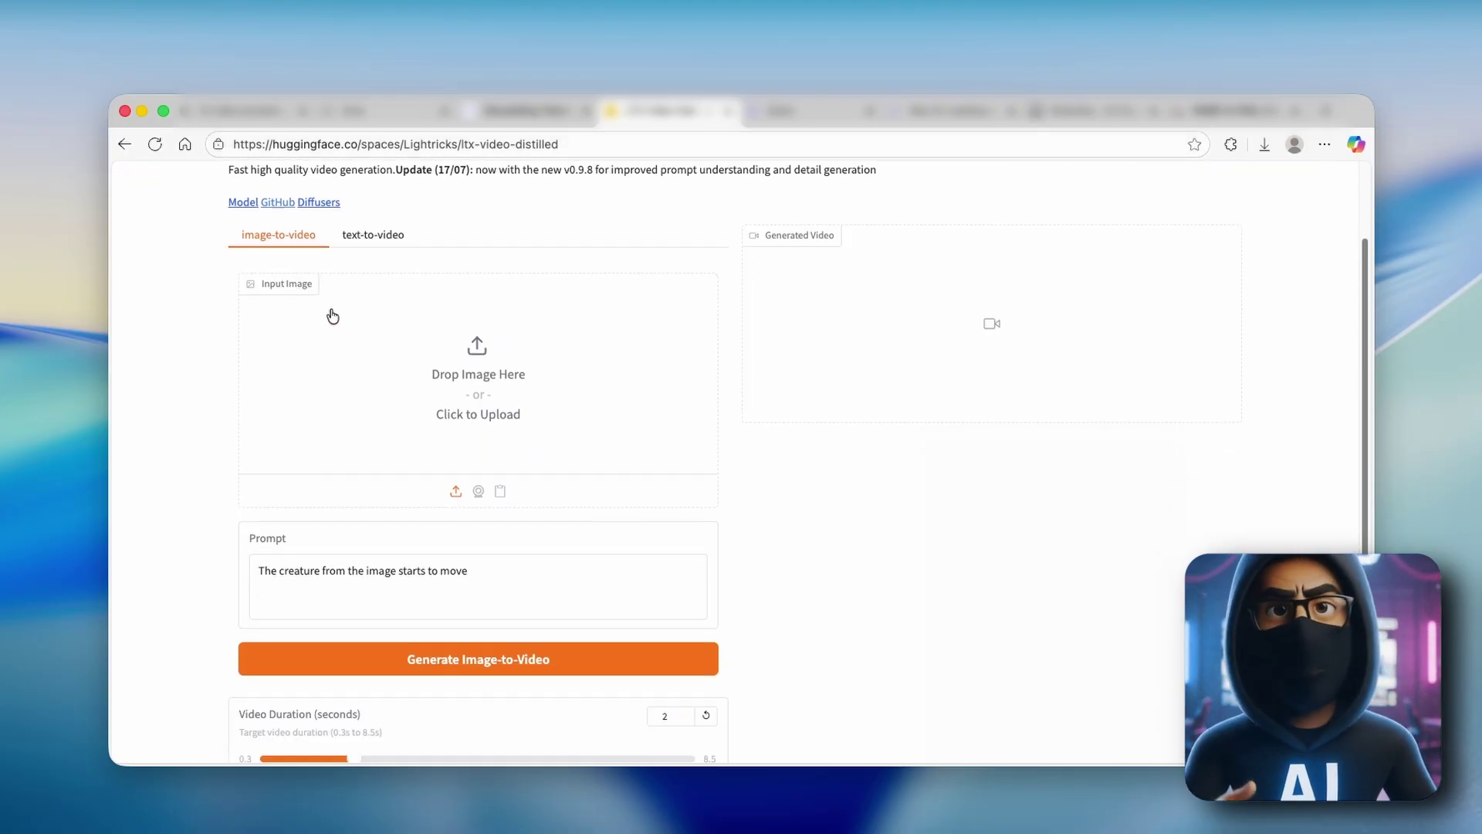
left_click(376, 233)
left_click(276, 228)
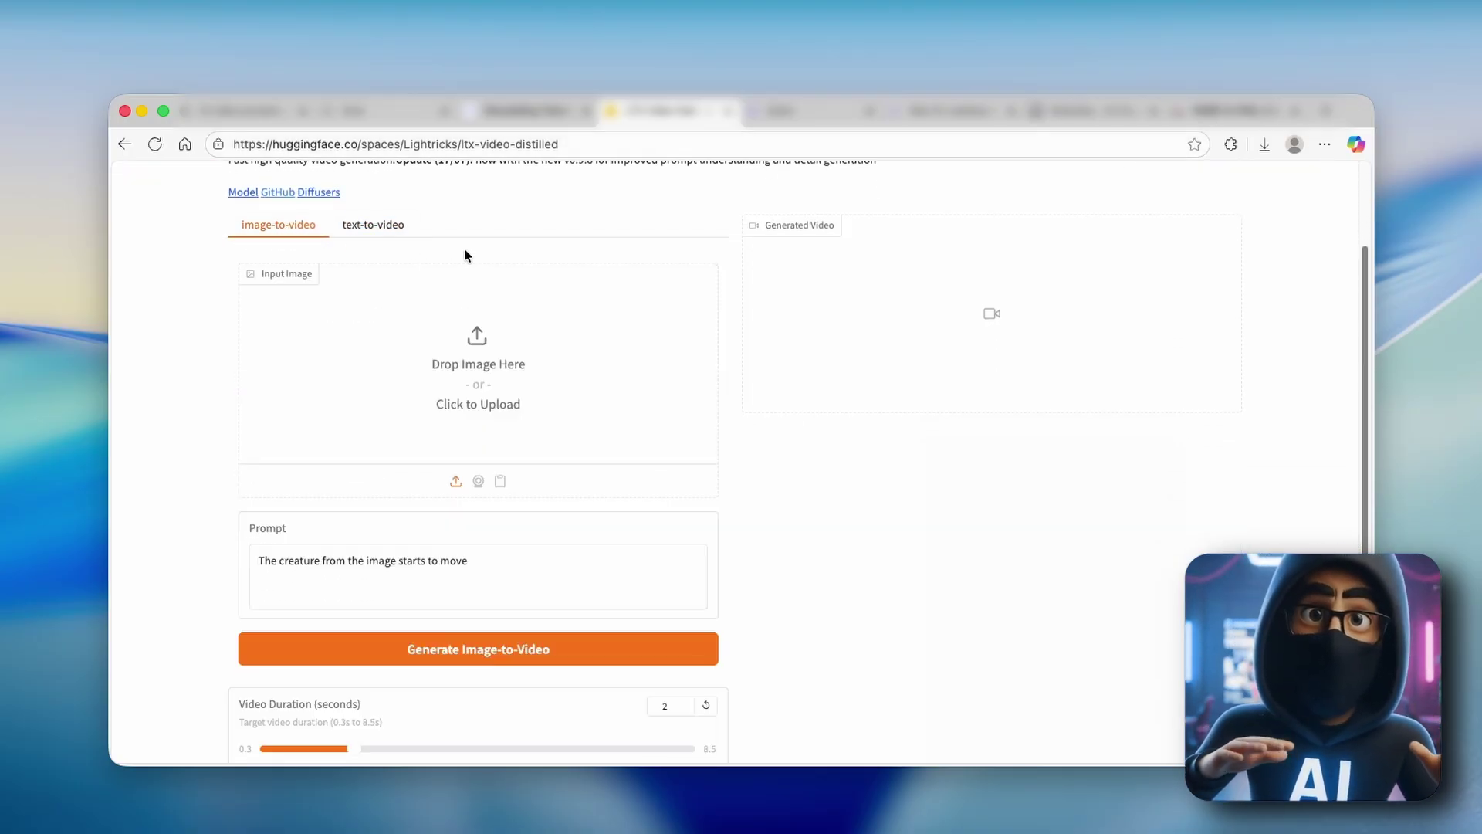
Step: Open the LTX-Video GitHub repository linked from the Space and go to the Run locally instructions in its README
scroll(464, 249, "down", 3)
scroll(424, 426, "up", 5)
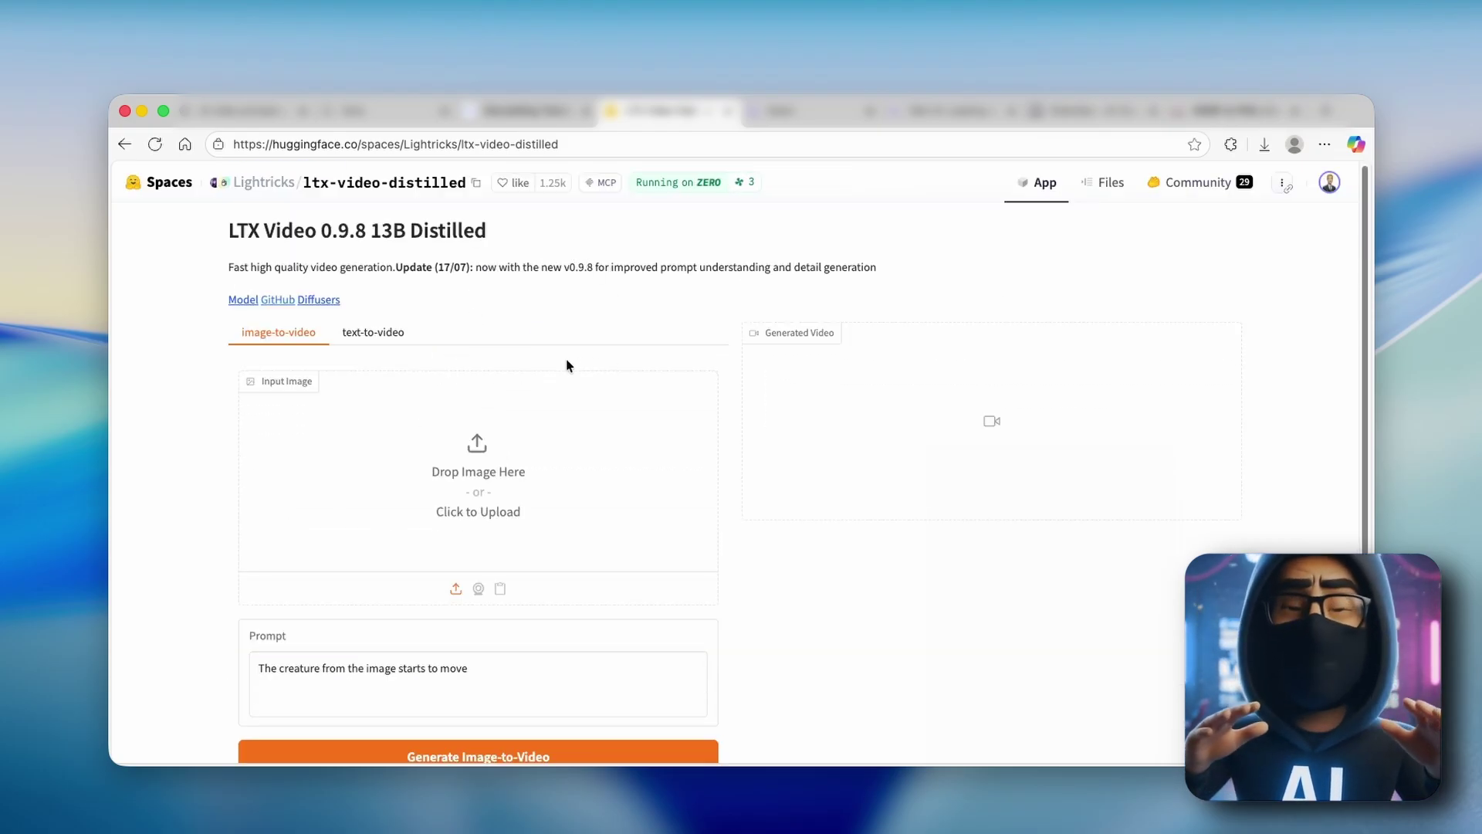
left_click(279, 303)
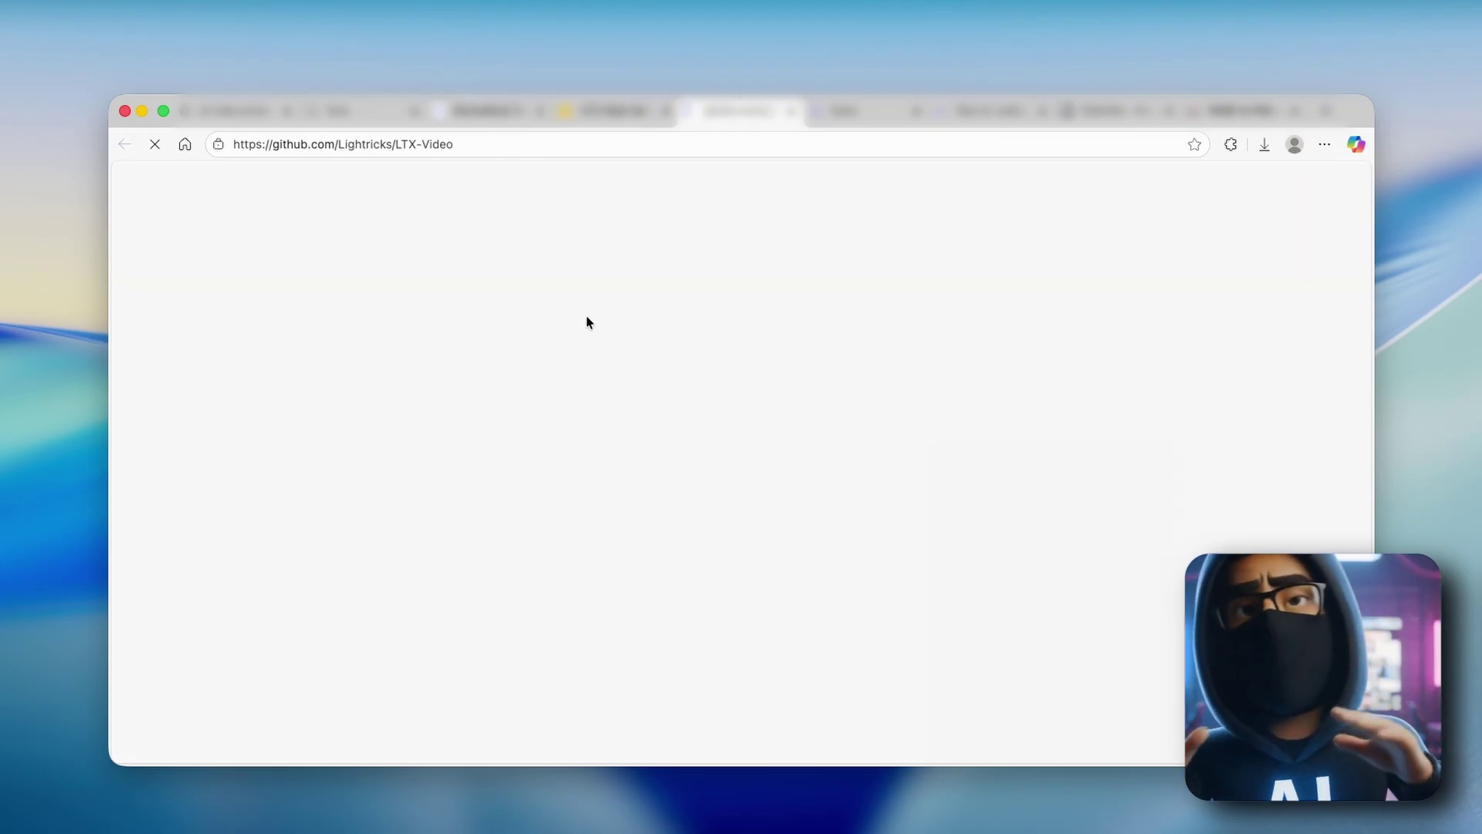
scroll(517, 301, "down", 4)
scroll(520, 302, "down", 8)
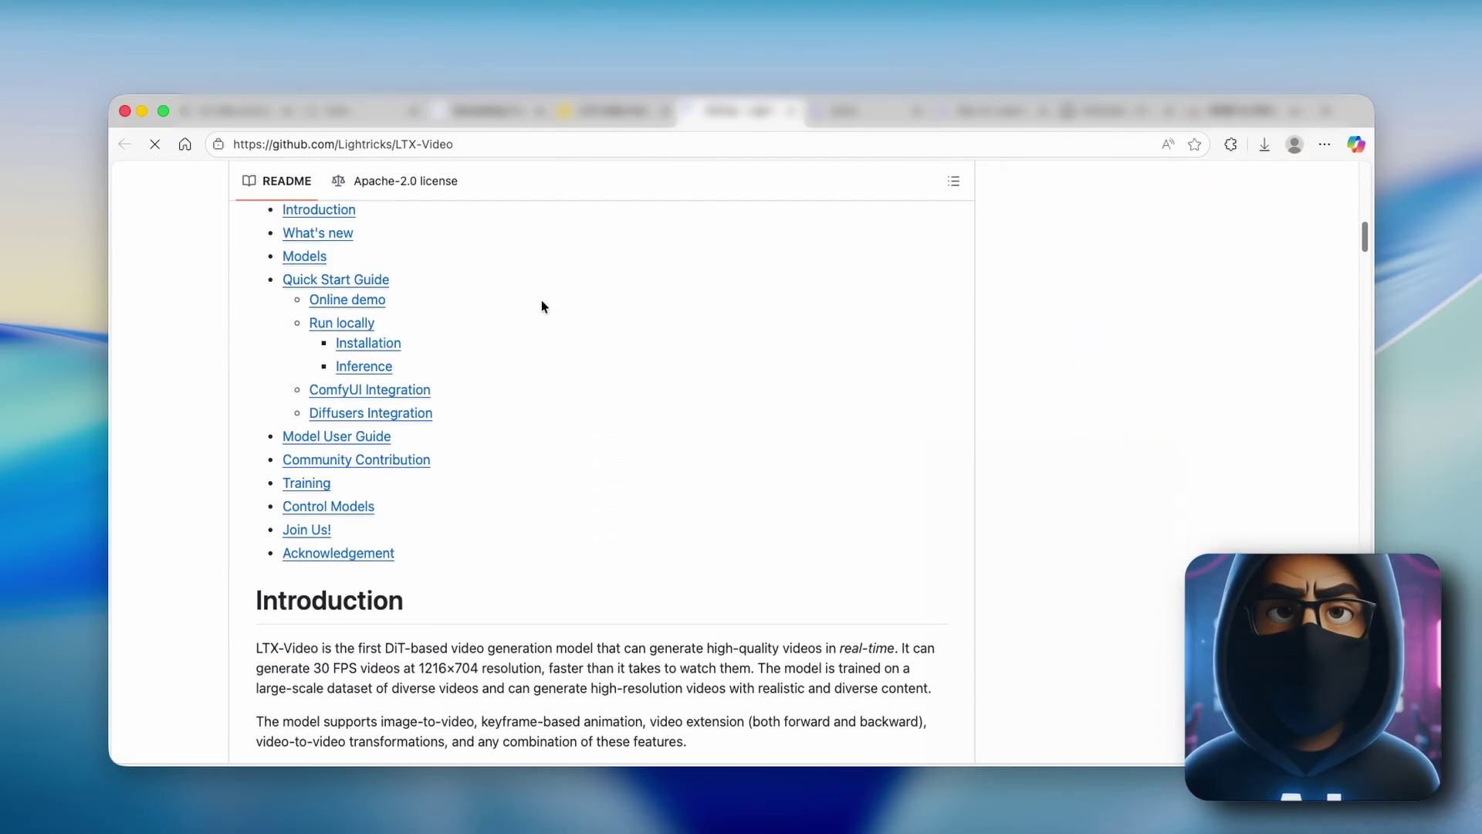
scroll(535, 304, "up", 1)
left_click(361, 357)
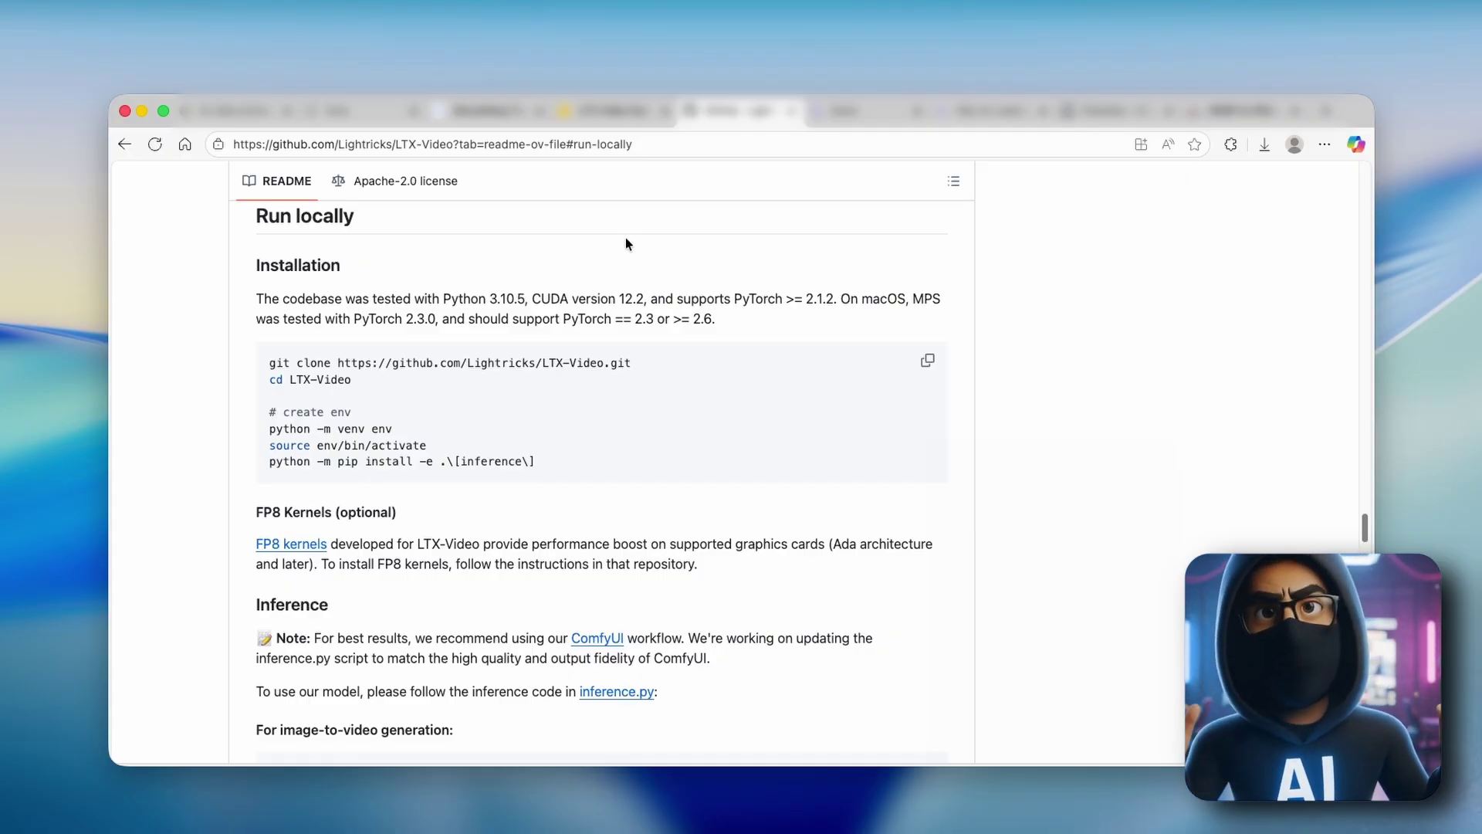
Step: Highlight the macOS mention and the CUDA version requirement in the Installation paragraph
left_click_drag(840, 298, 905, 301)
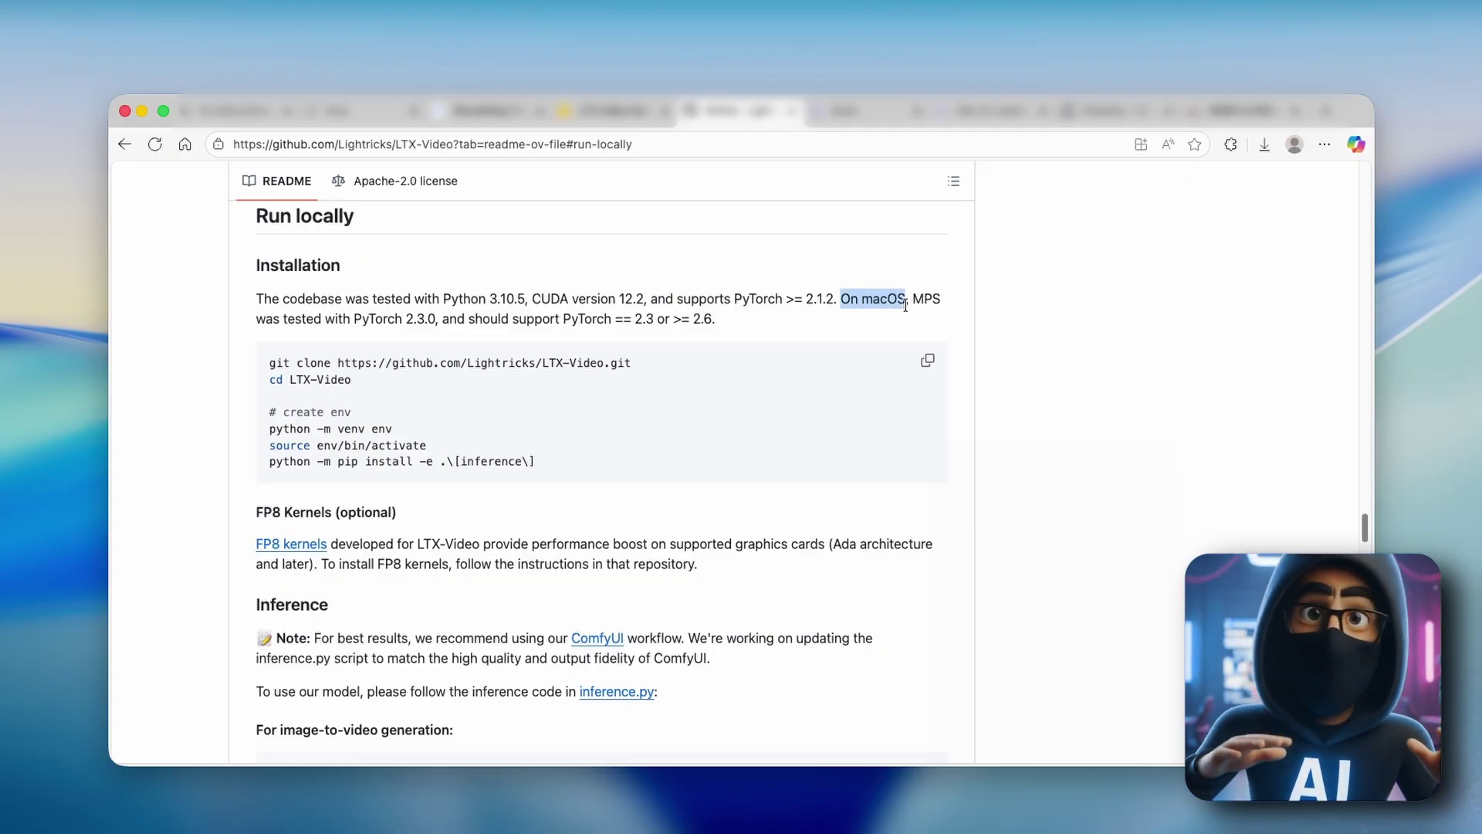
left_click(545, 248)
left_click_drag(532, 300, 580, 301)
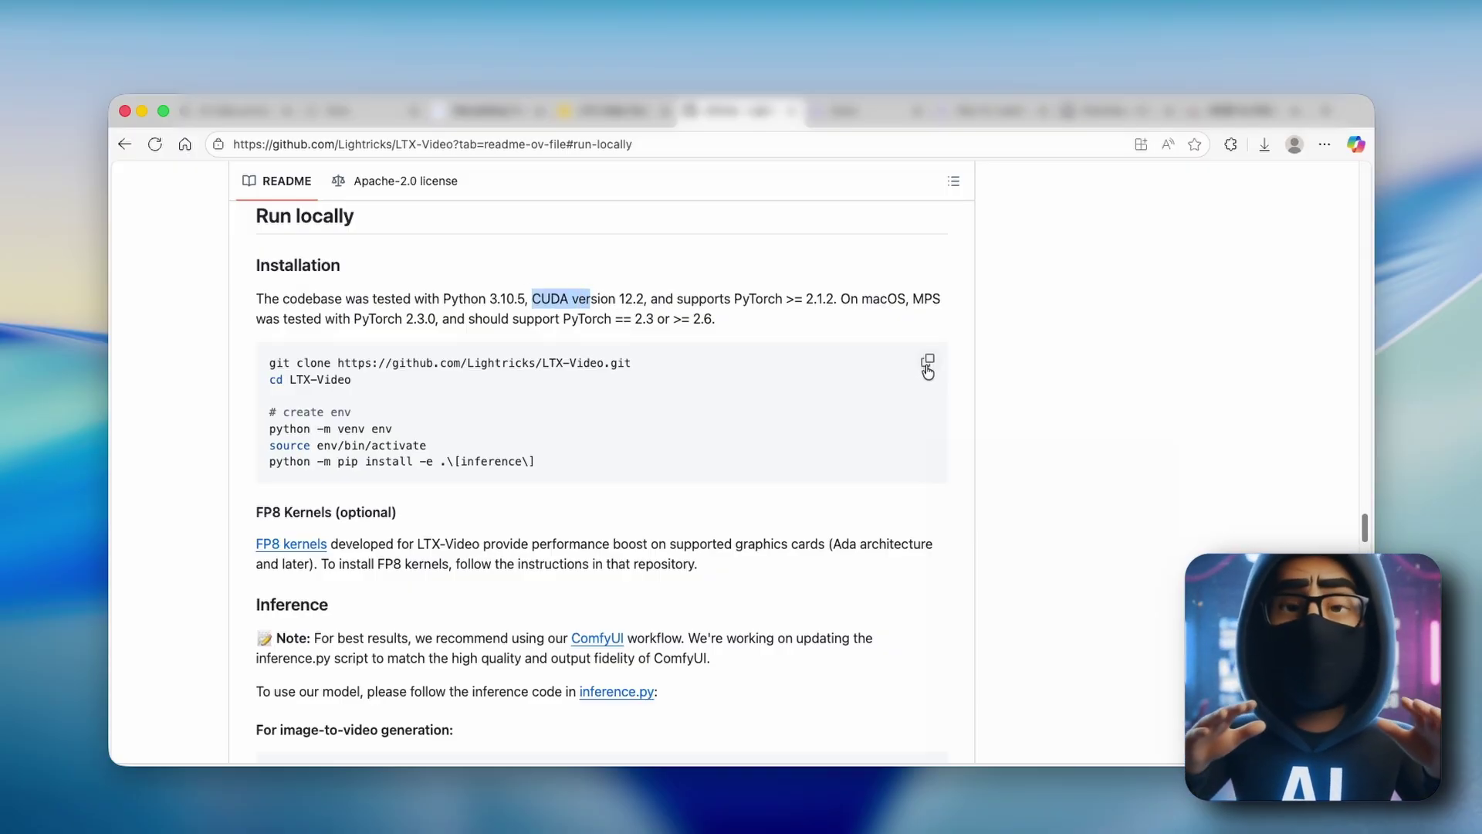
Step: Read through the README's inference commands, library usage example, ComfyUI and Diffusers integration, and Parameter Guide
scroll(799, 452, "down", 6)
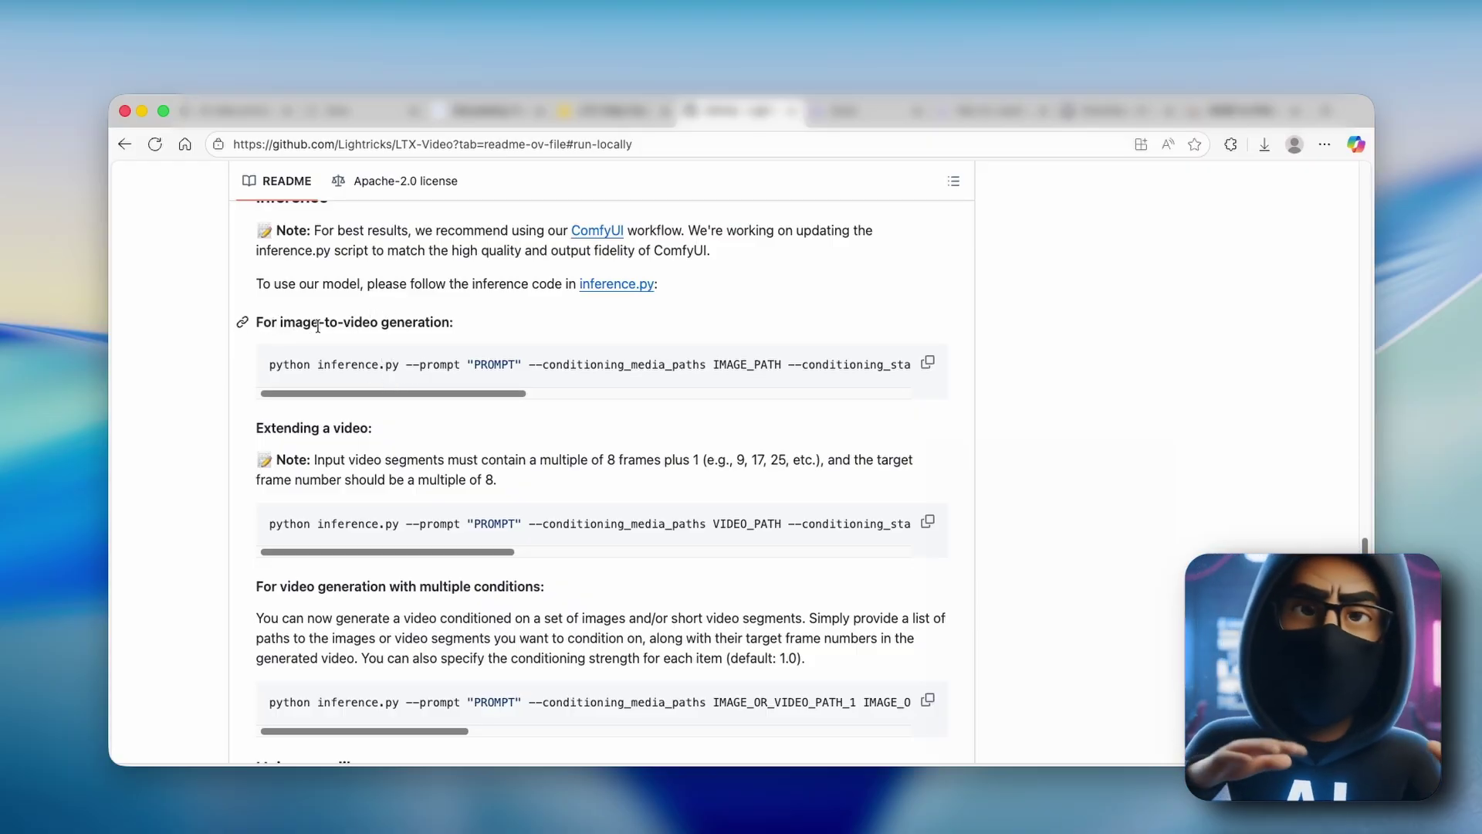
scroll(343, 314, "down", 3)
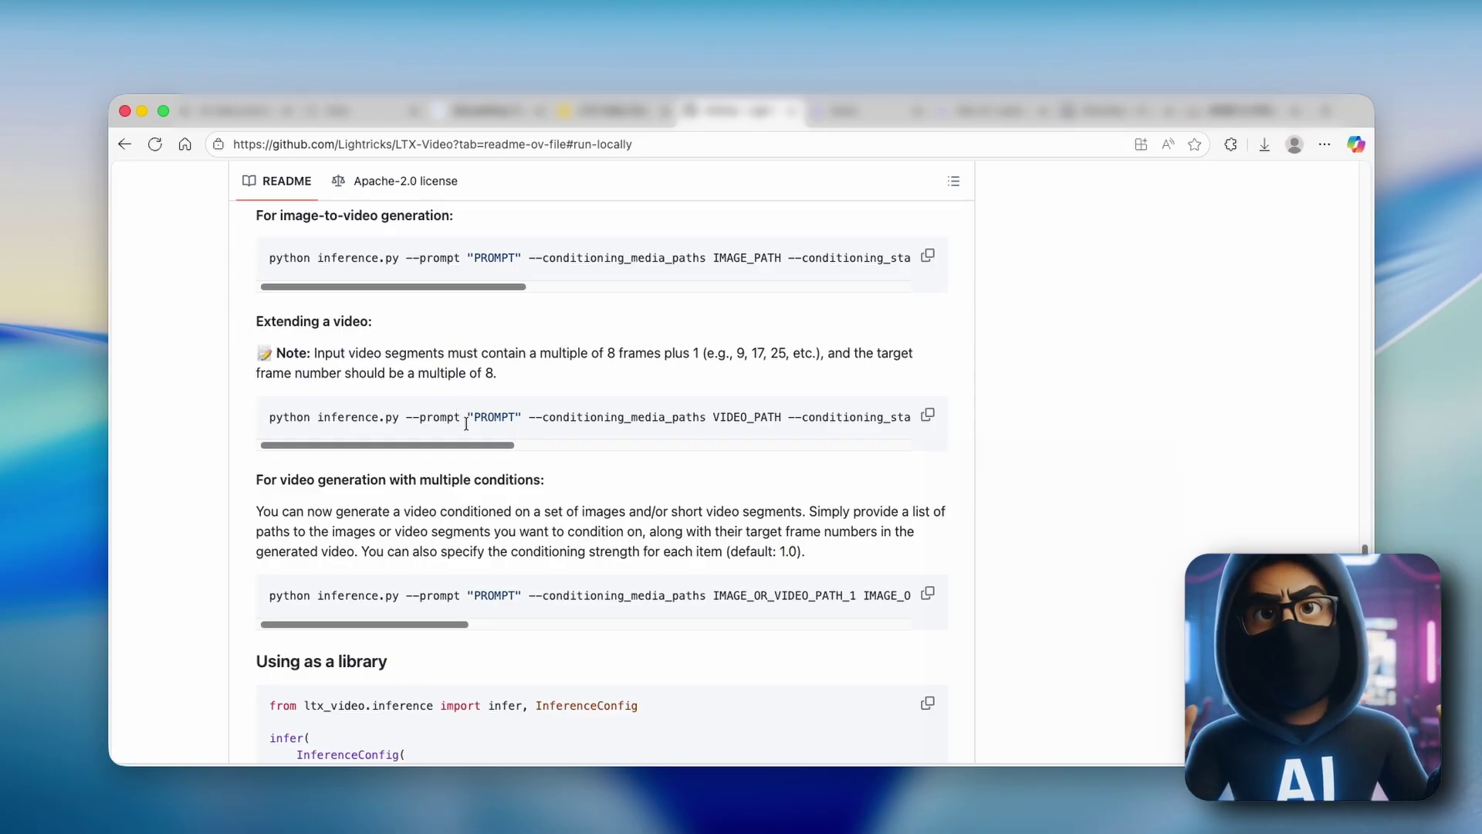
scroll(531, 442, "right", 5)
scroll(624, 451, "down", 15)
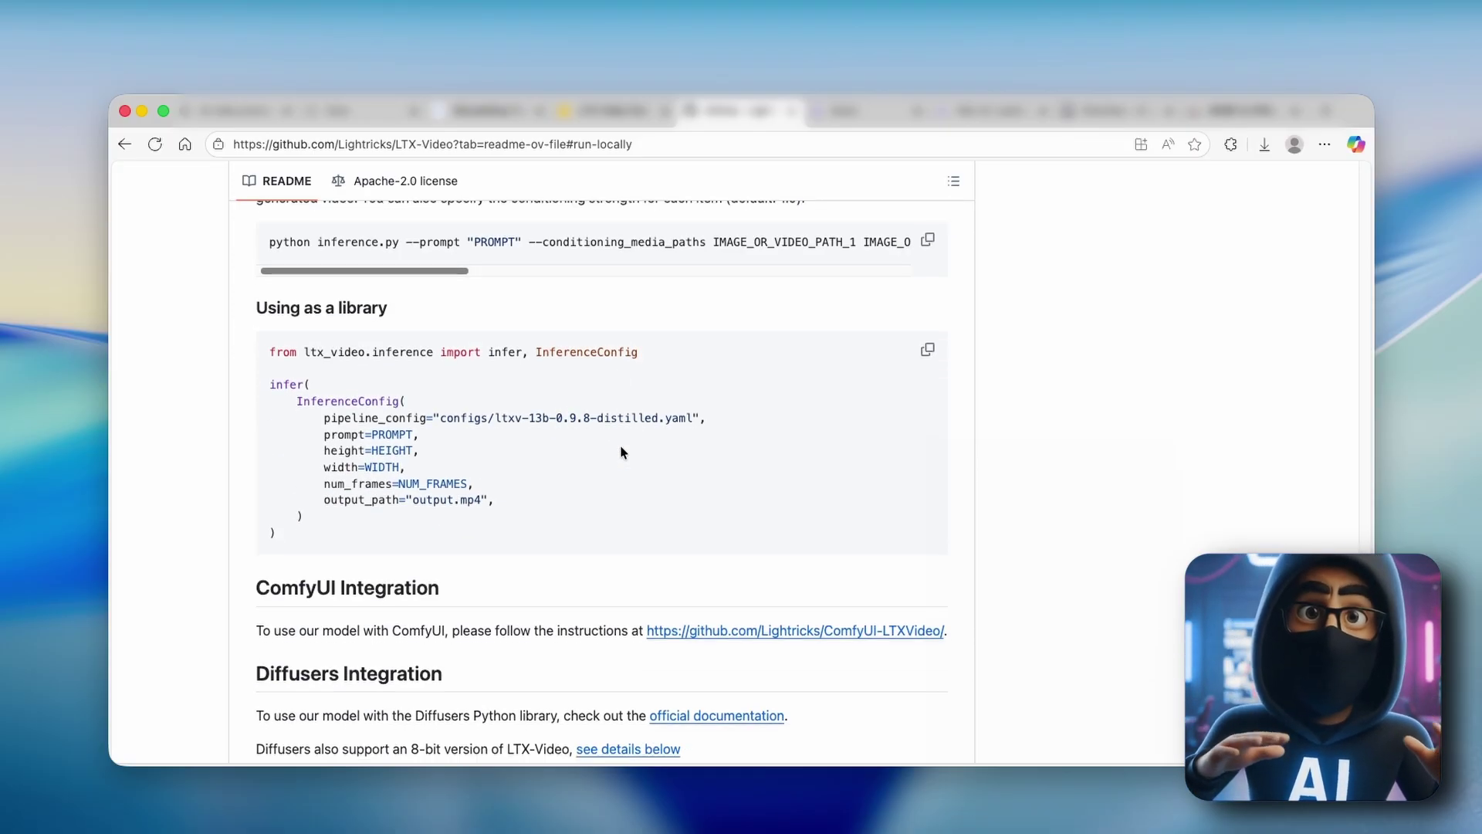
scroll(622, 452, "down", 10)
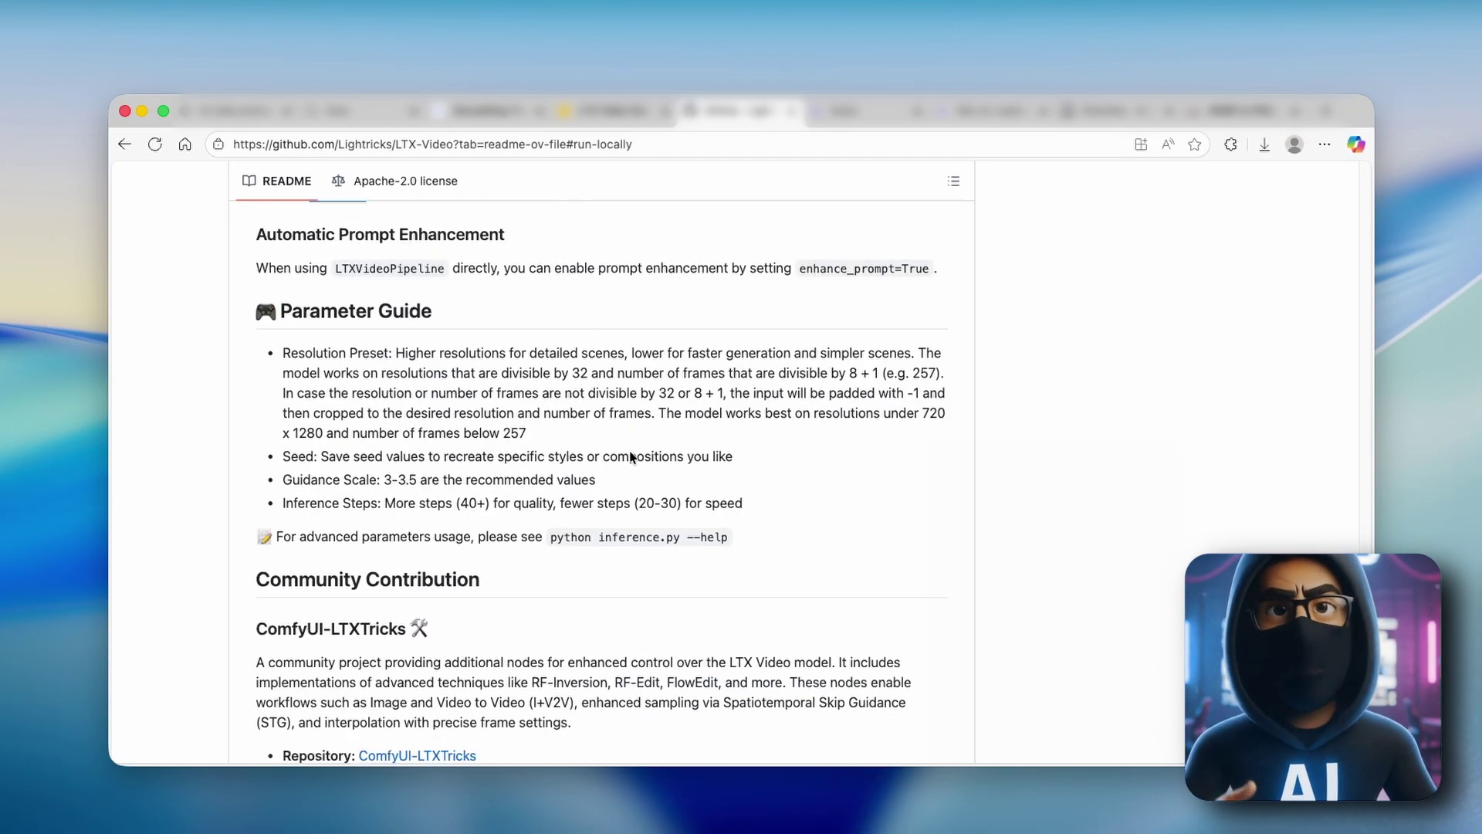
Step: Review the README's Models & Workflows table and the release notes of the earlier LTX-Video checkpoints
scroll(625, 436, "up", 5)
scroll(626, 434, "up", 20)
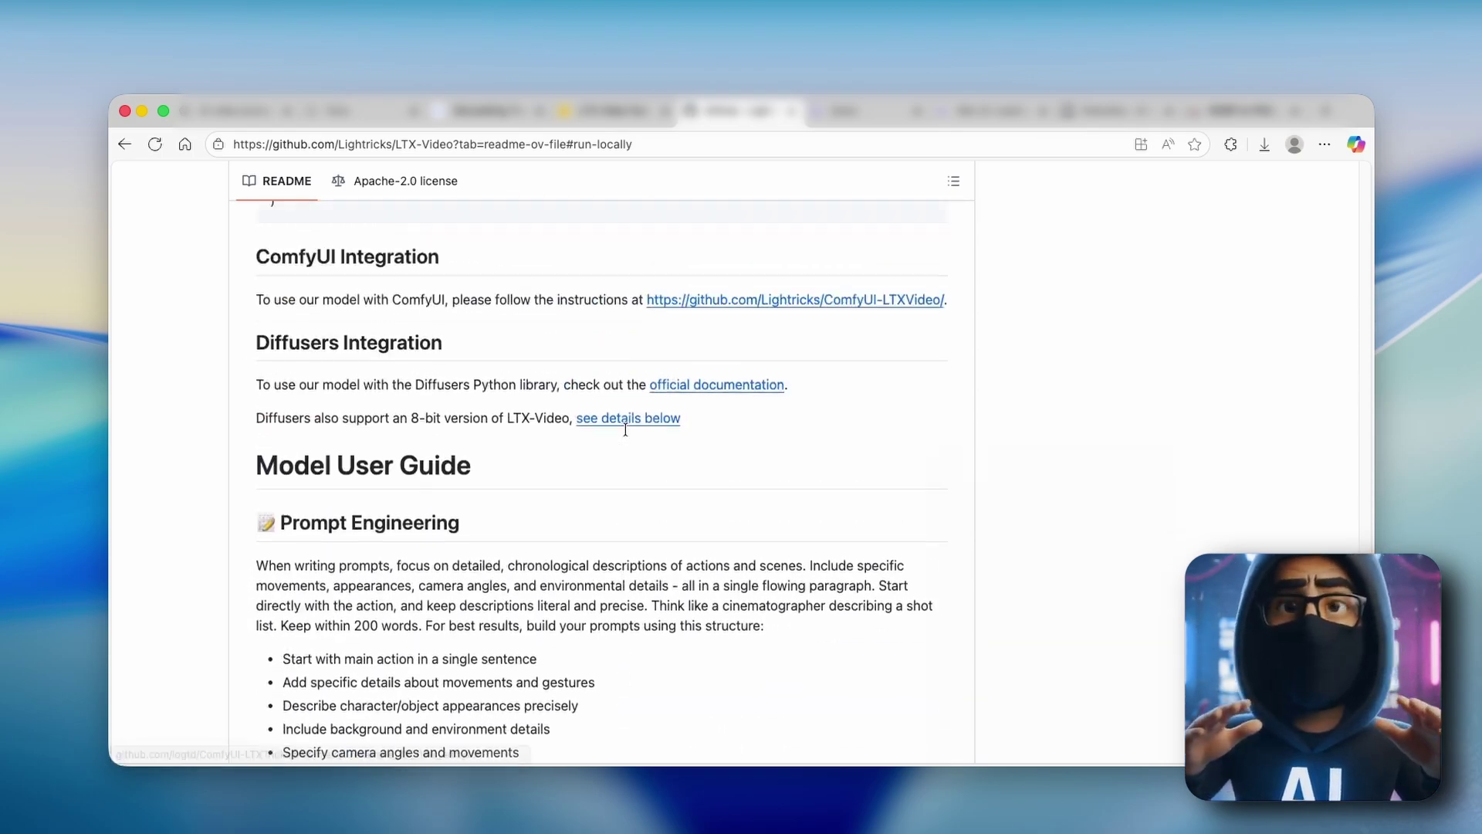
scroll(655, 381, "up", 10)
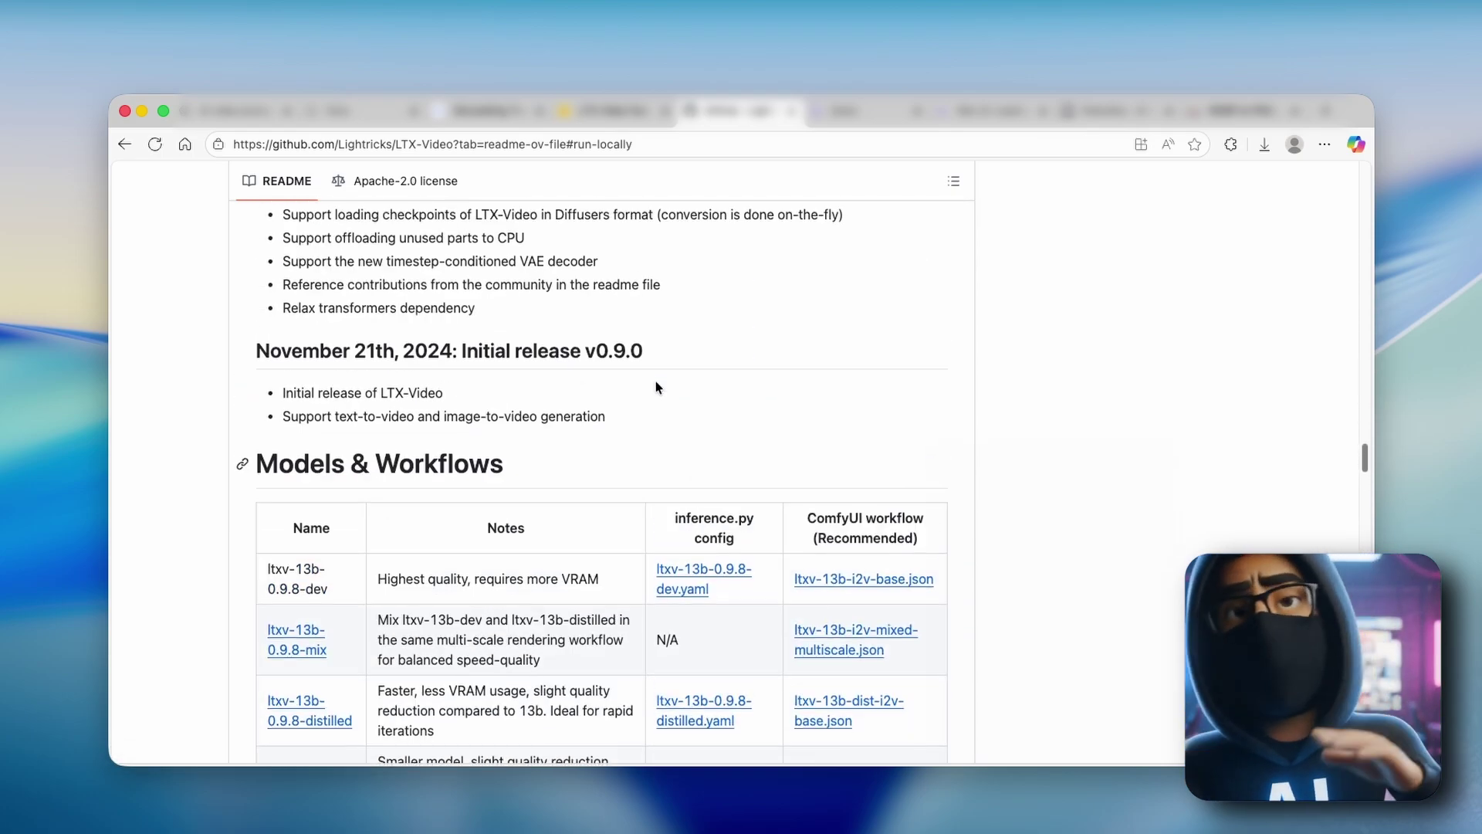
scroll(659, 381, "down", 3)
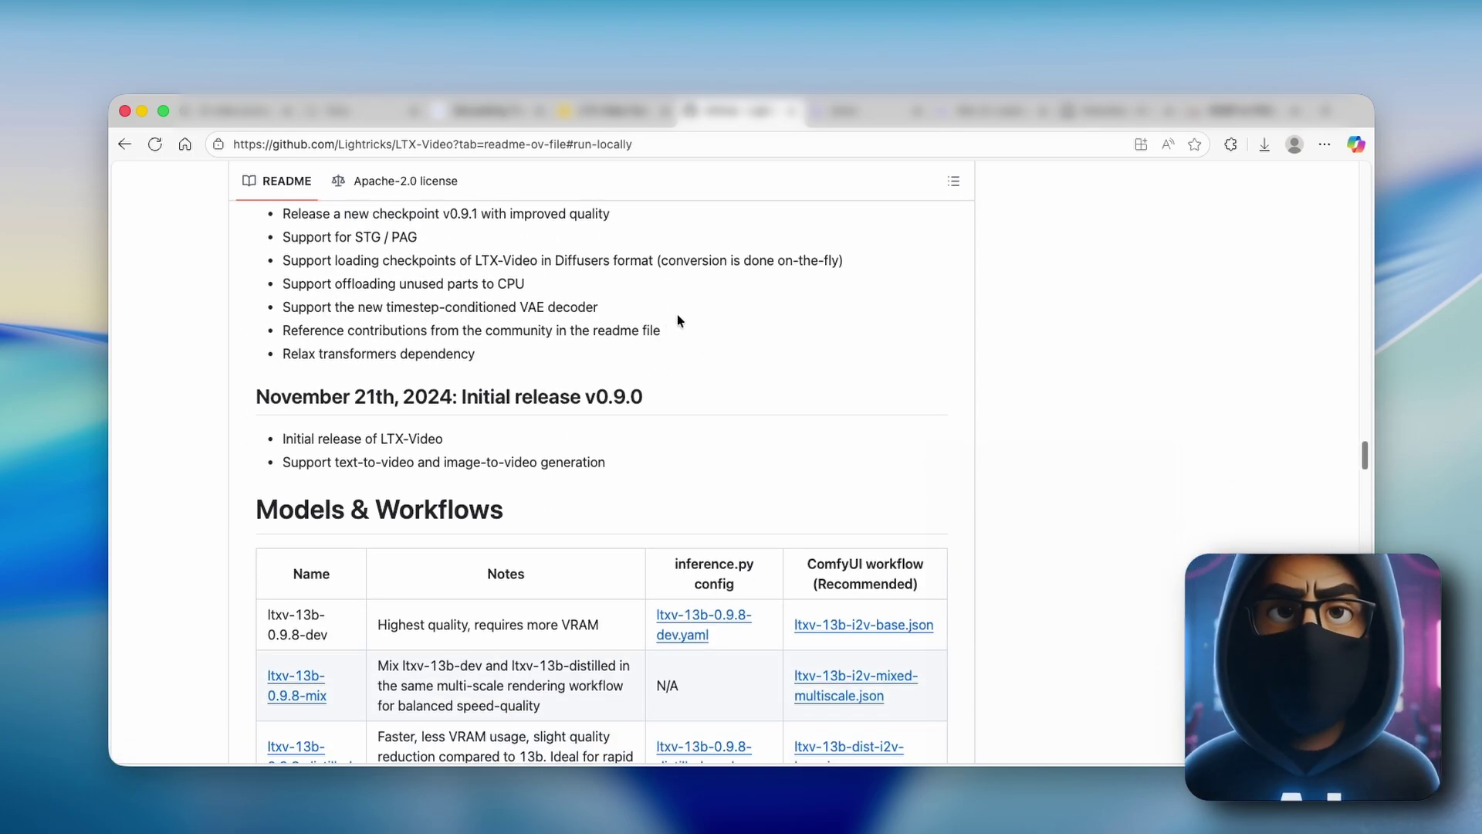
scroll(669, 333, "up", 6)
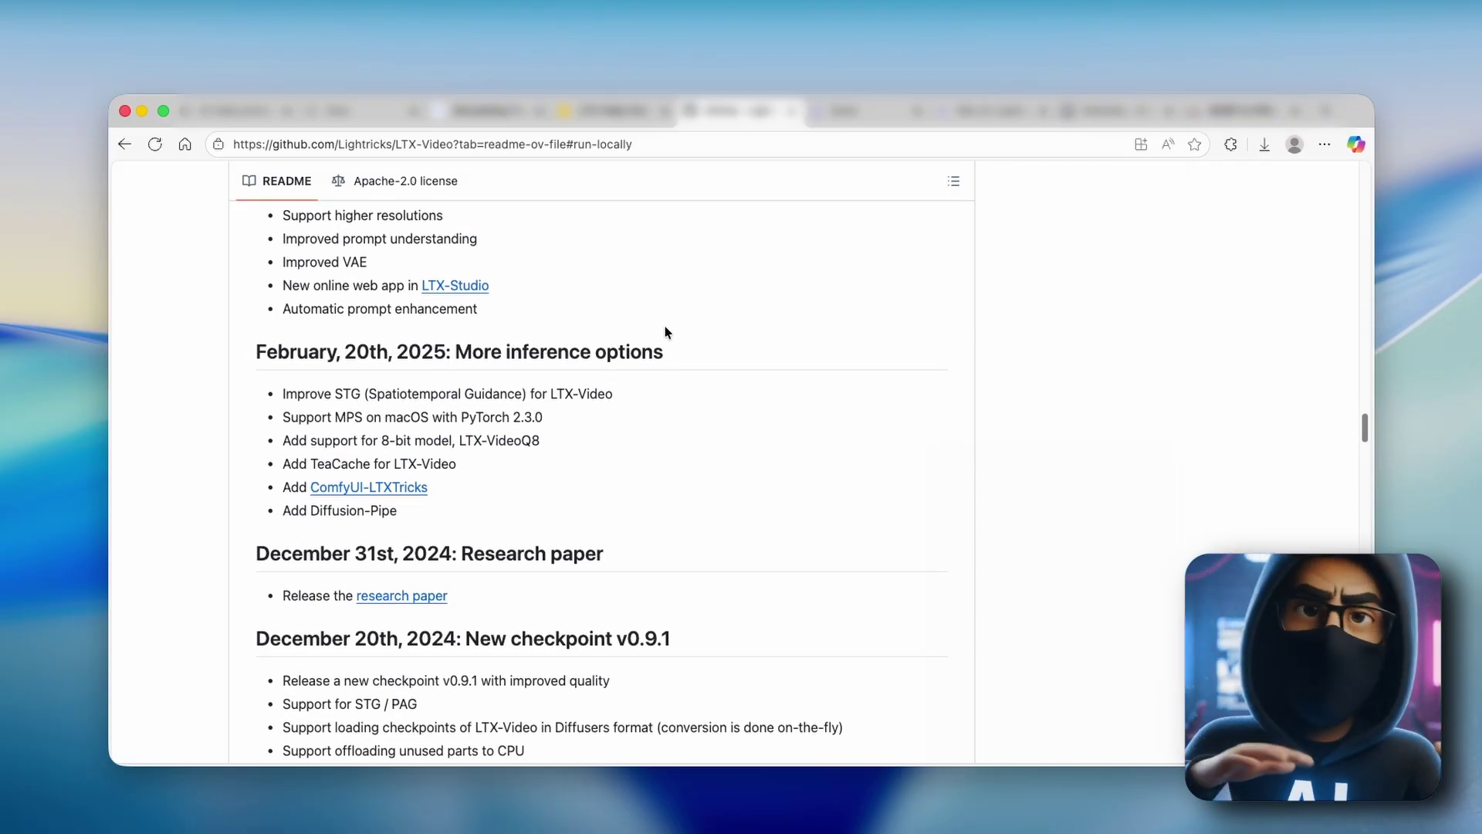
scroll(674, 297, "up", 4)
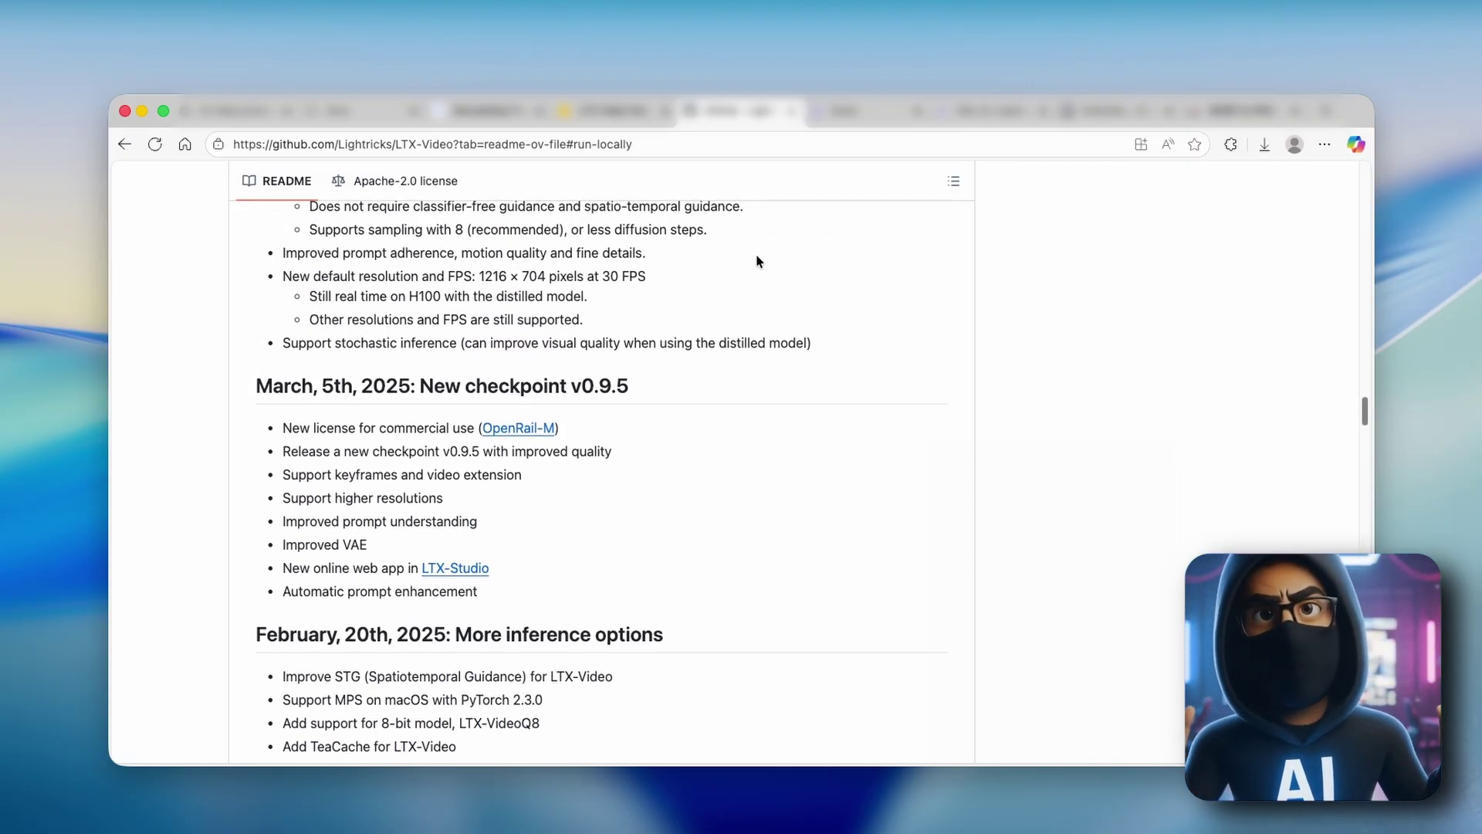
Step: Switch to Qwen Chat, show its additional tools, and log in with the Google account
key("ctrl+Tab")
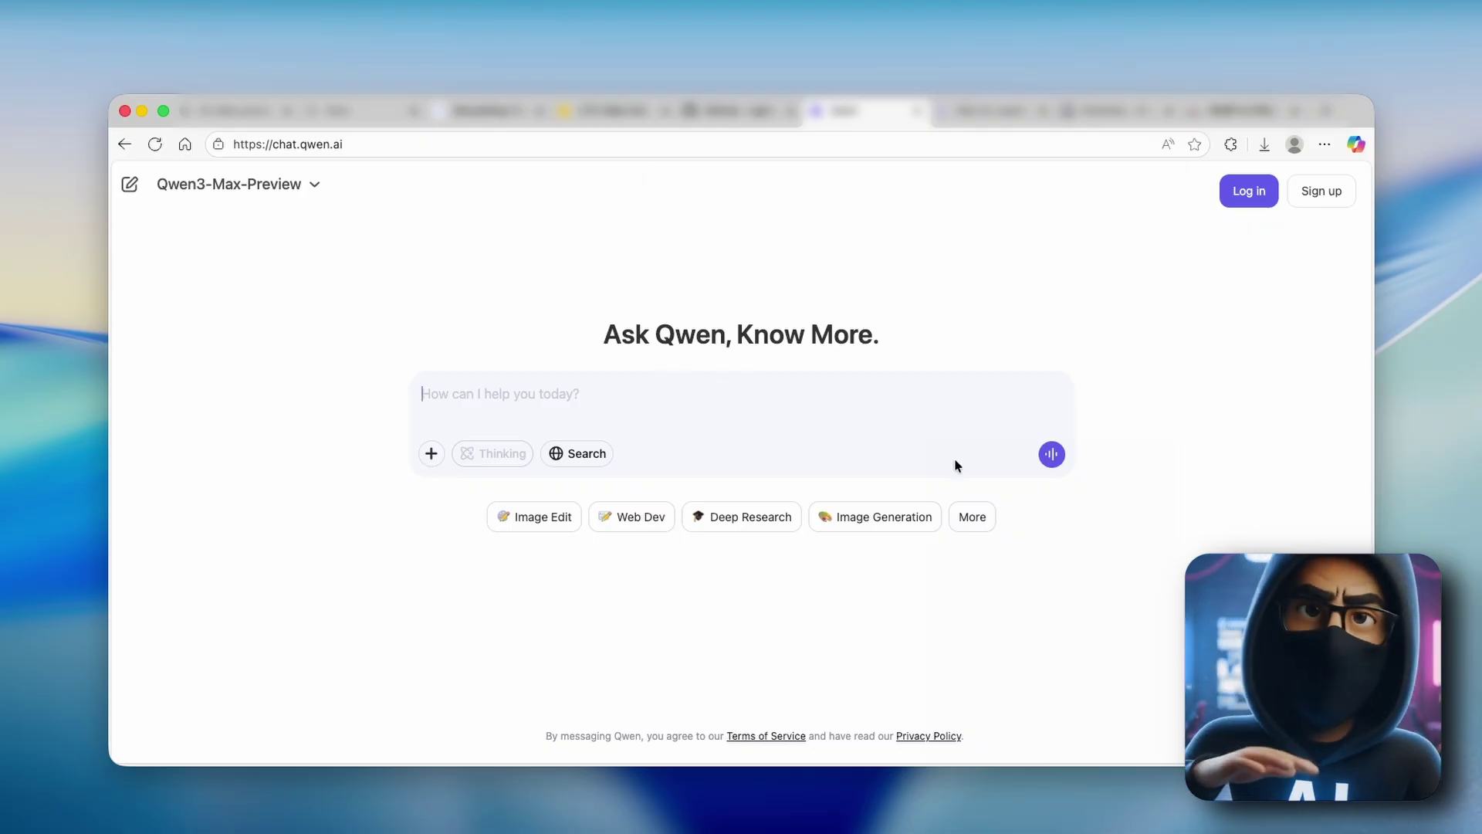
left_click(973, 519)
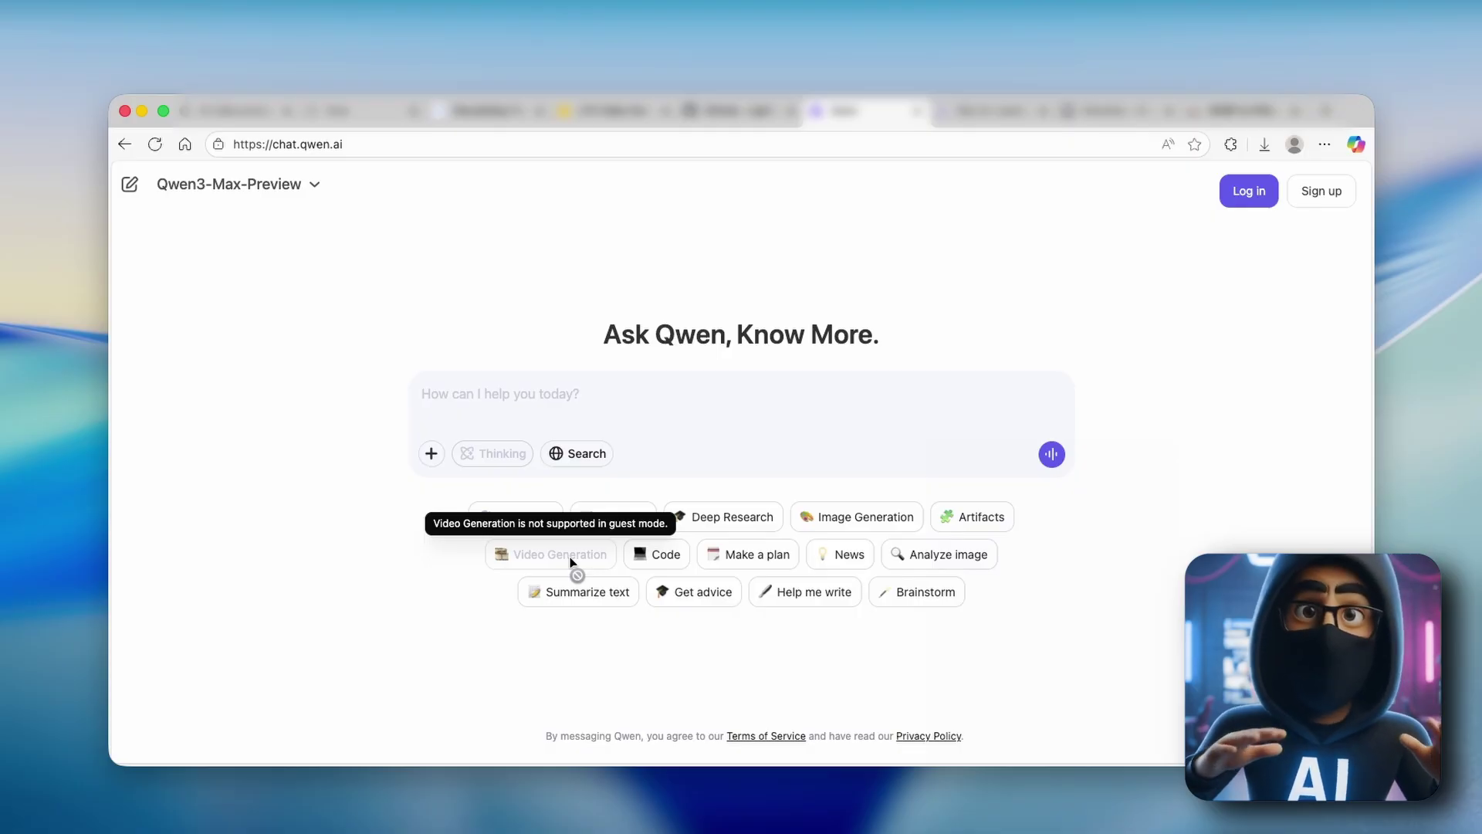
left_click(1266, 202)
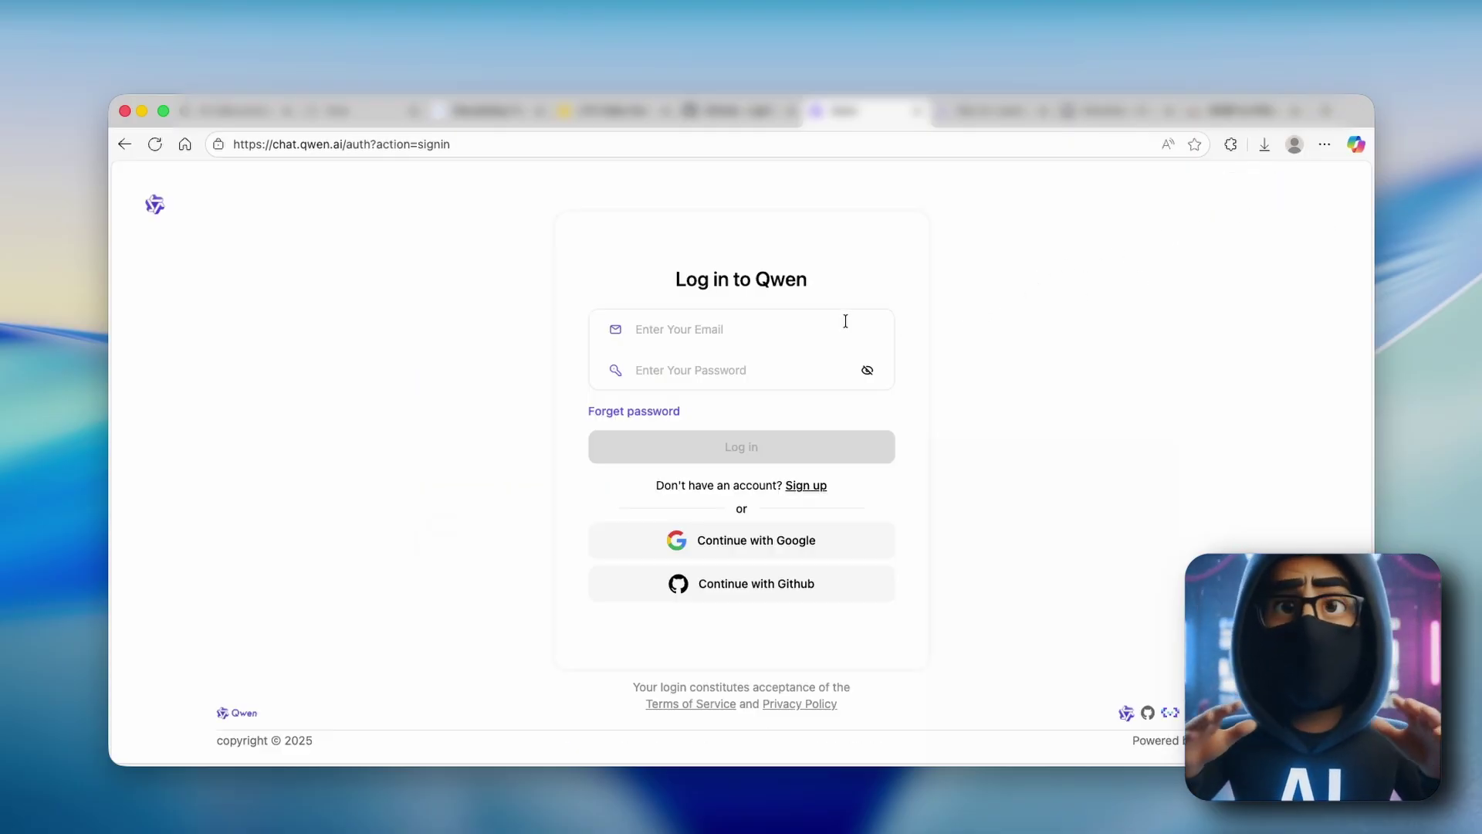
left_click(772, 544)
left_click(891, 334)
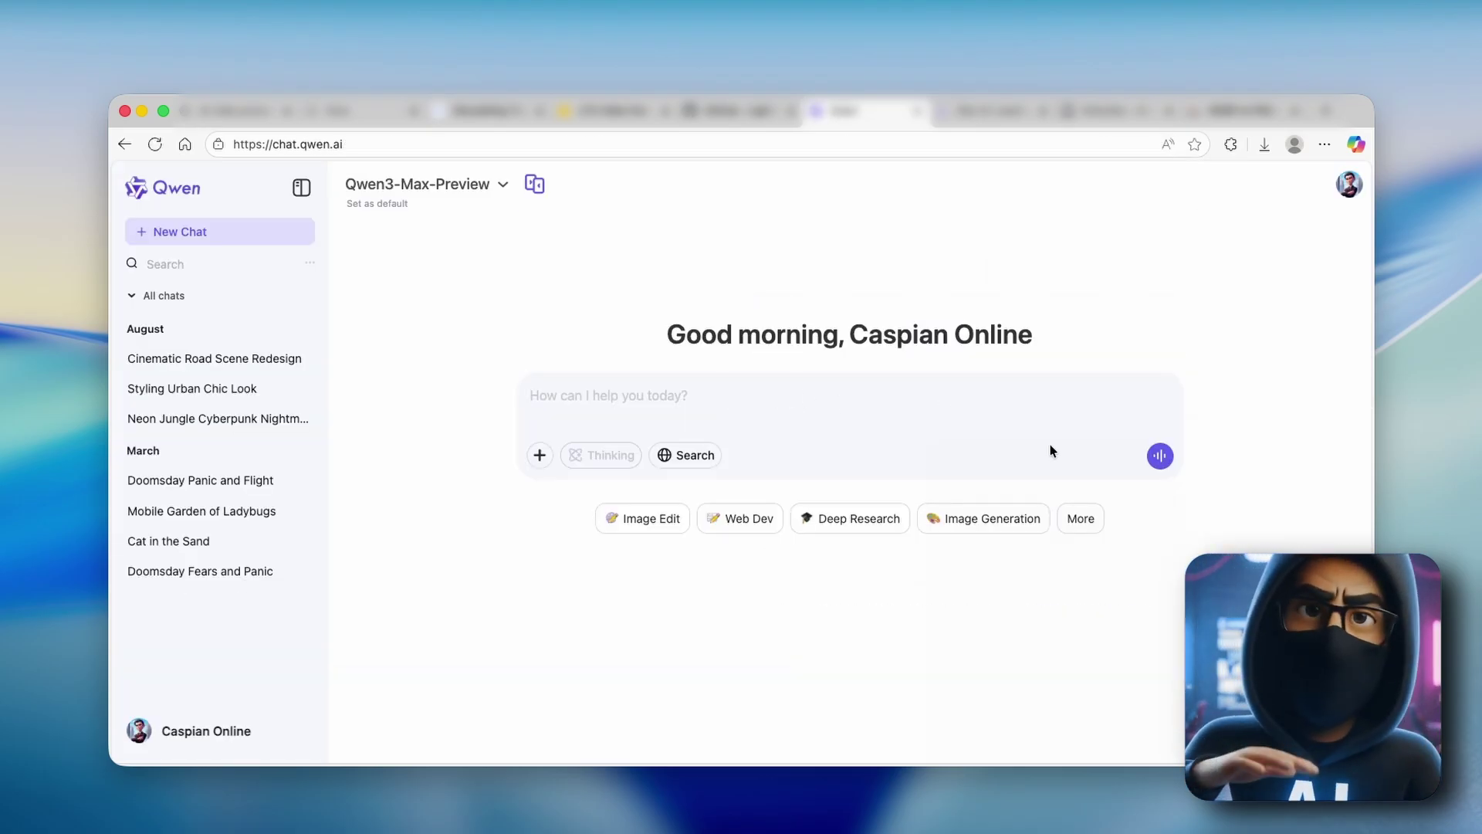
Step: Generate a video in Video Generation mode from a photorealistic prompt of a cute ginger kitten pulling a light blue suitcase through an airport terminal
left_click(1080, 518)
left_click(696, 557)
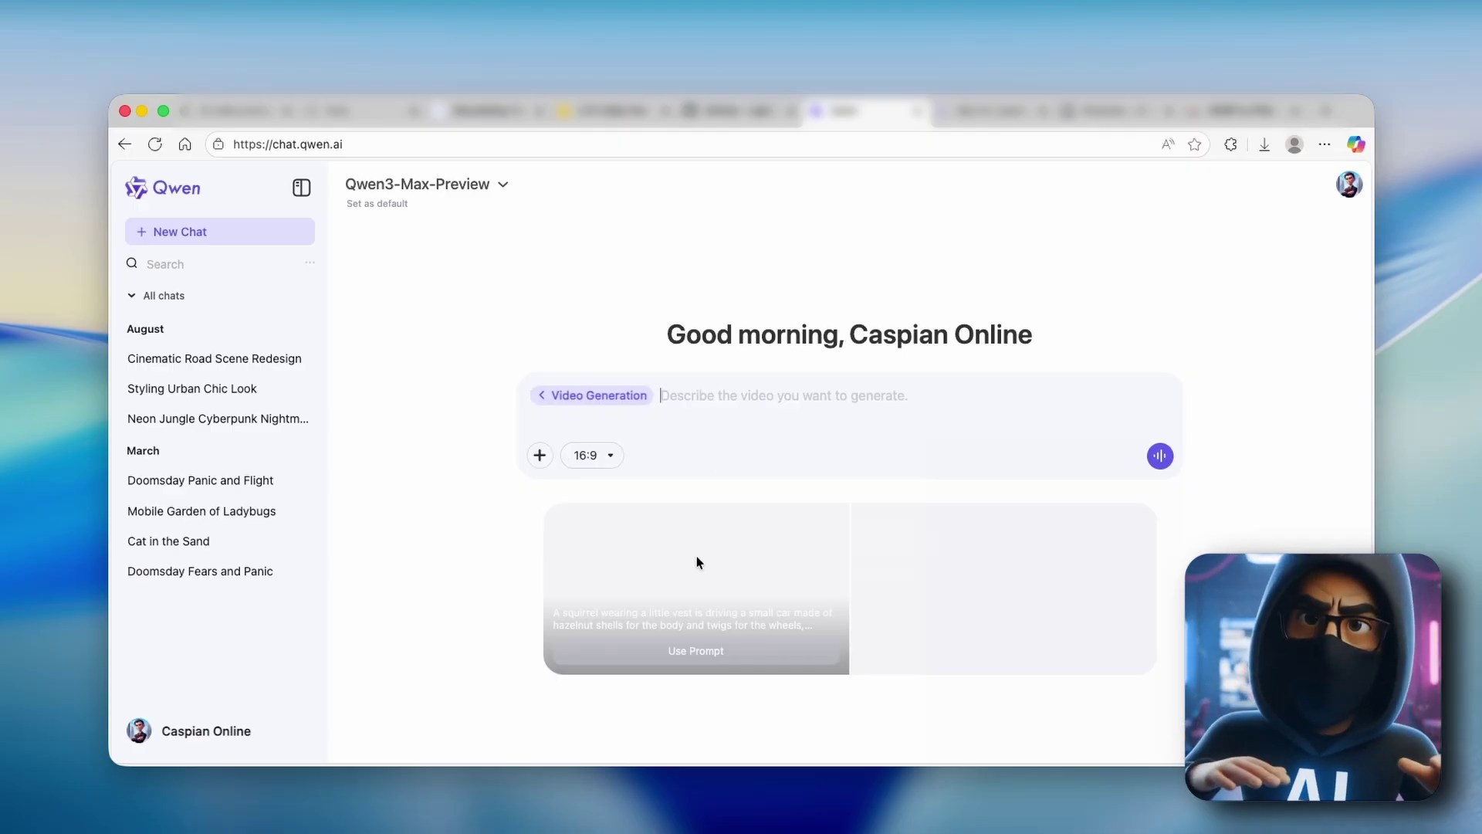
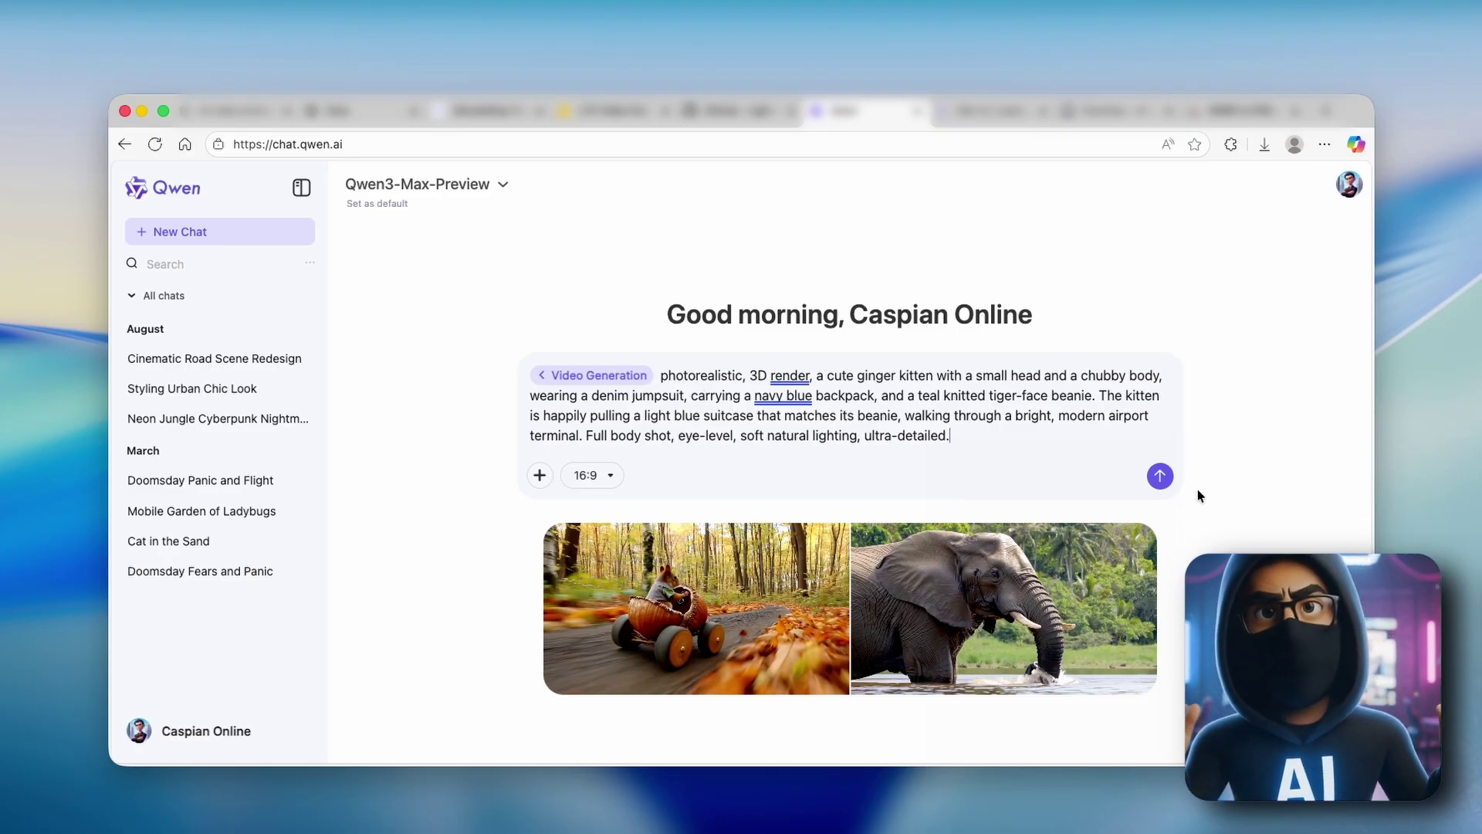
left_click(1158, 477)
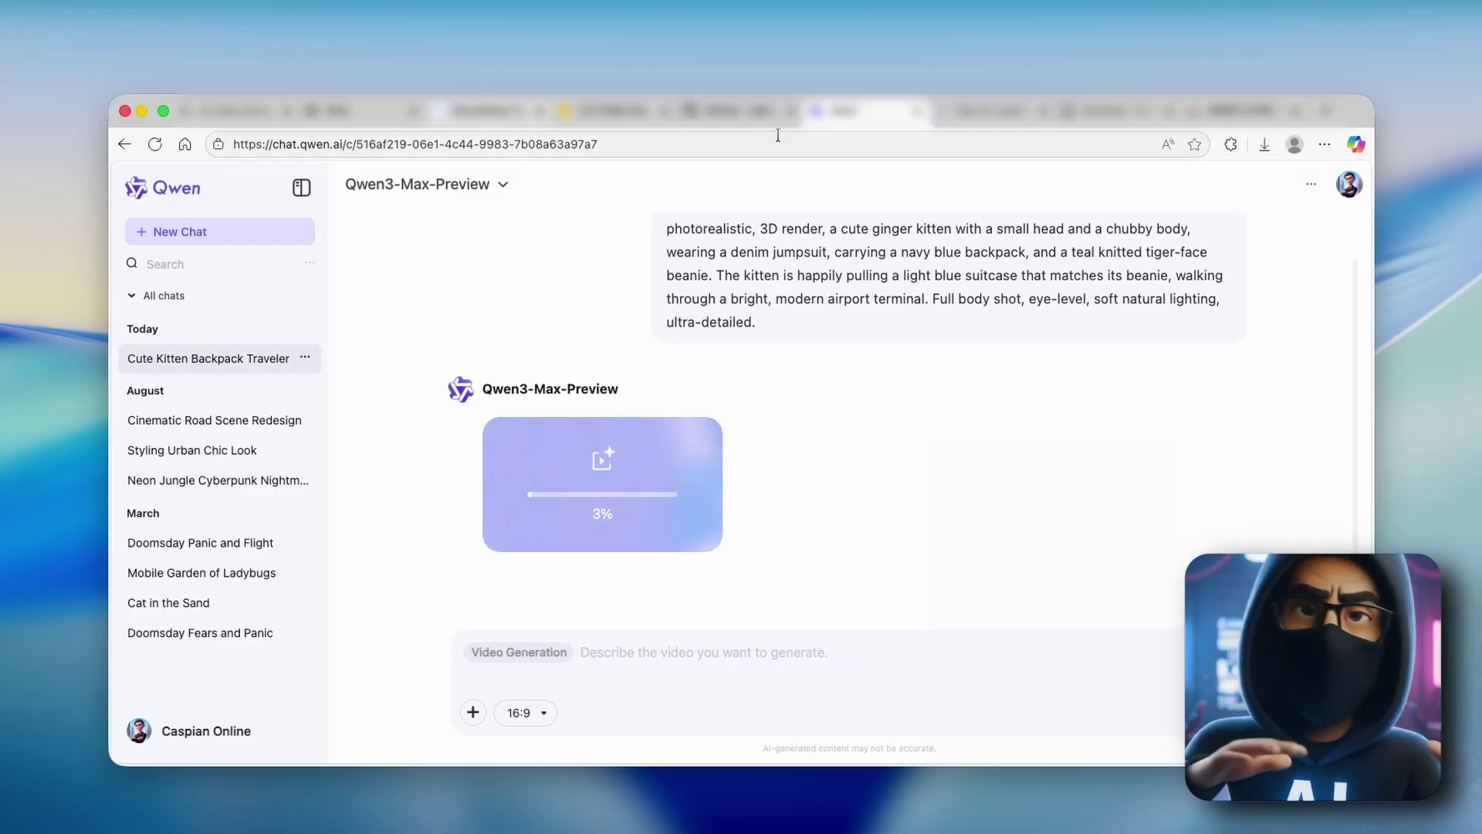
Step: Switch back to the LTX Studio Gen Space and look over the four kitten clips in Session 1
left_click(494, 112)
scroll(733, 400, "up", 2)
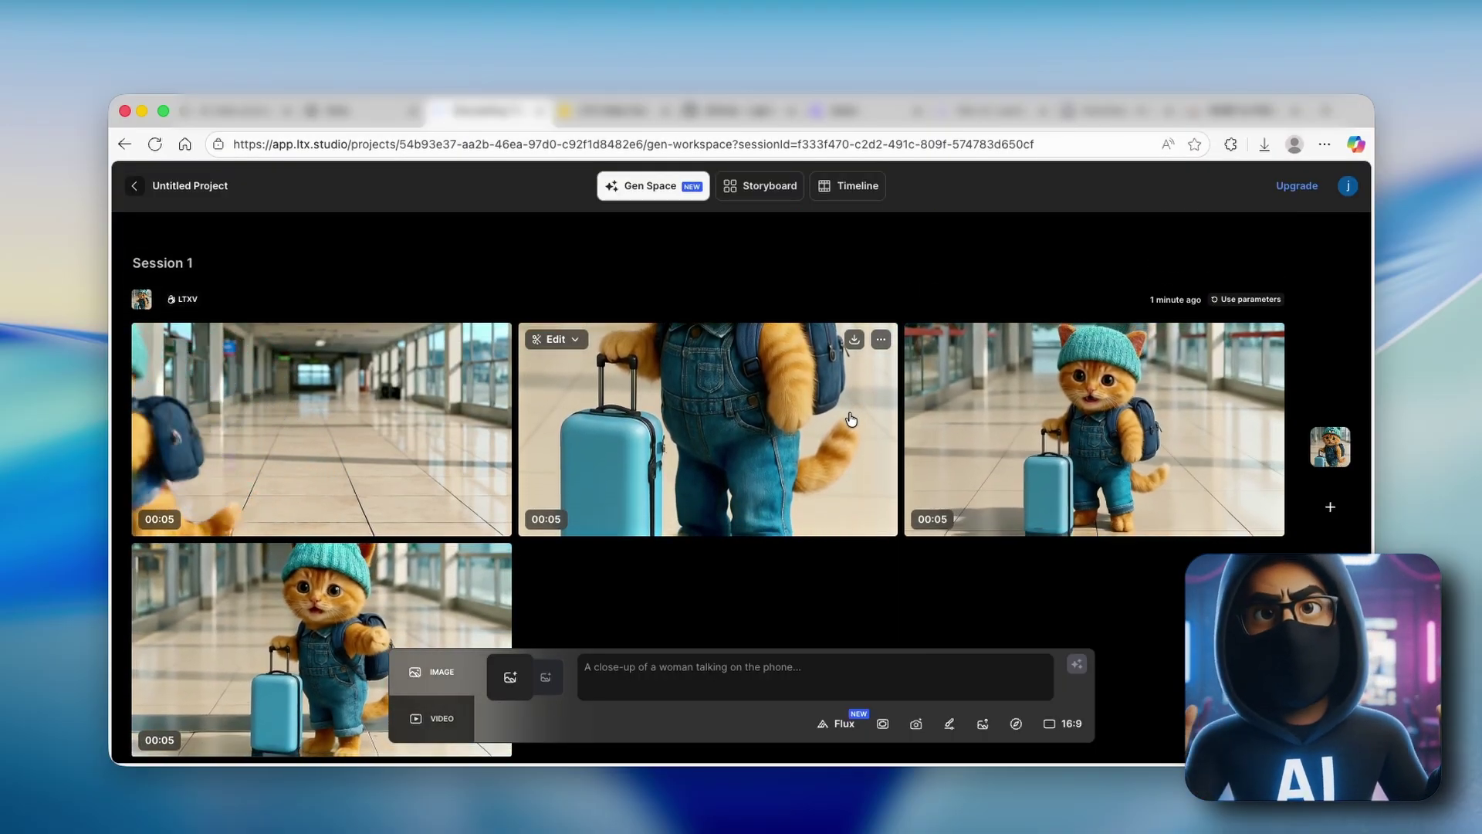
scroll(706, 432, "down", 1)
scroll(707, 432, "down", 2)
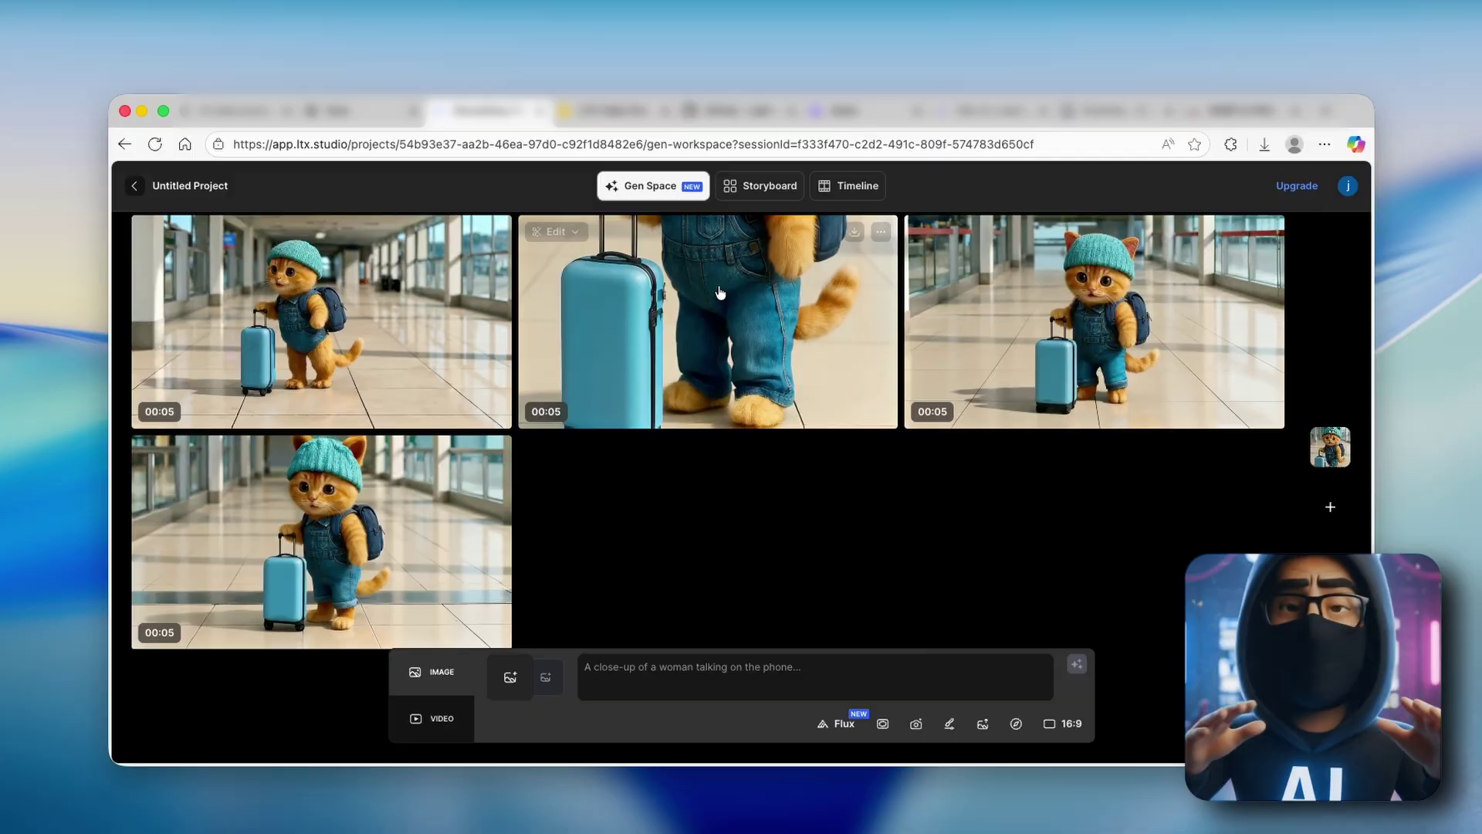
scroll(704, 422, "up", 2)
scroll(704, 422, "down", 2)
scroll(707, 422, "up", 2)
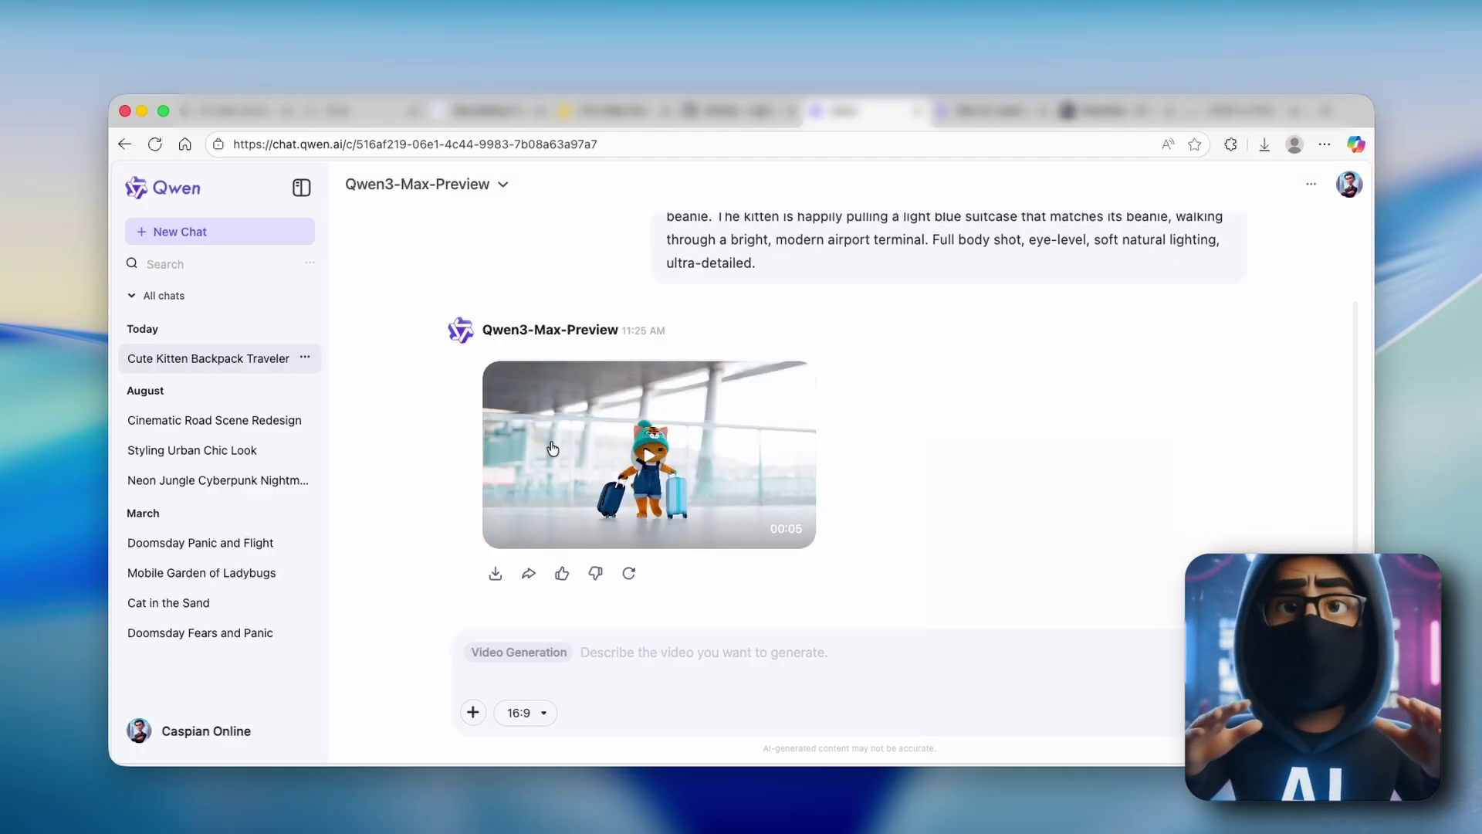
Step: Compare Qwen's generated kitten video with the first LTX Studio clip by playing both enlarged, and close the previews
left_click(647, 458)
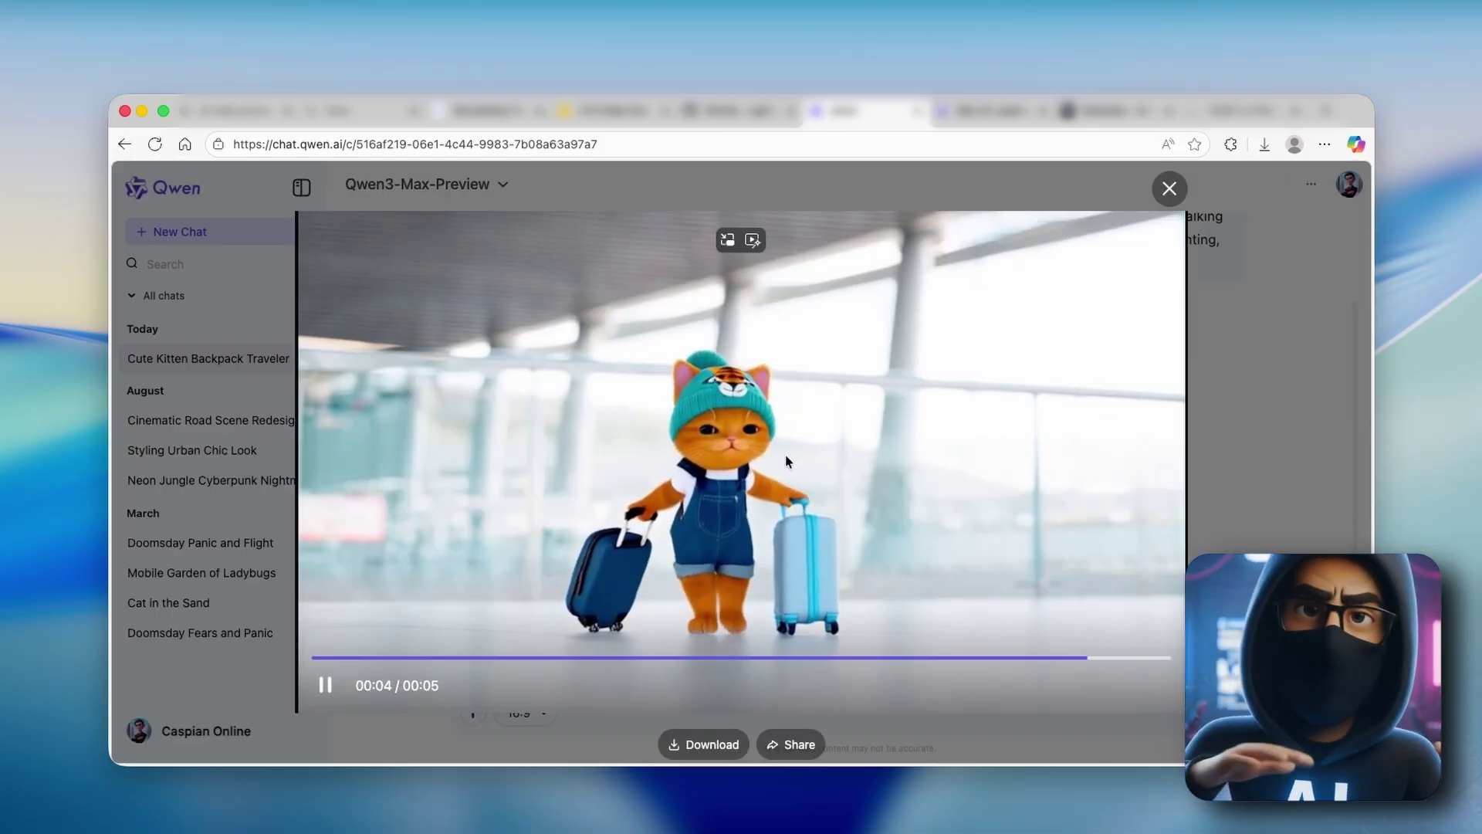
left_click(483, 110)
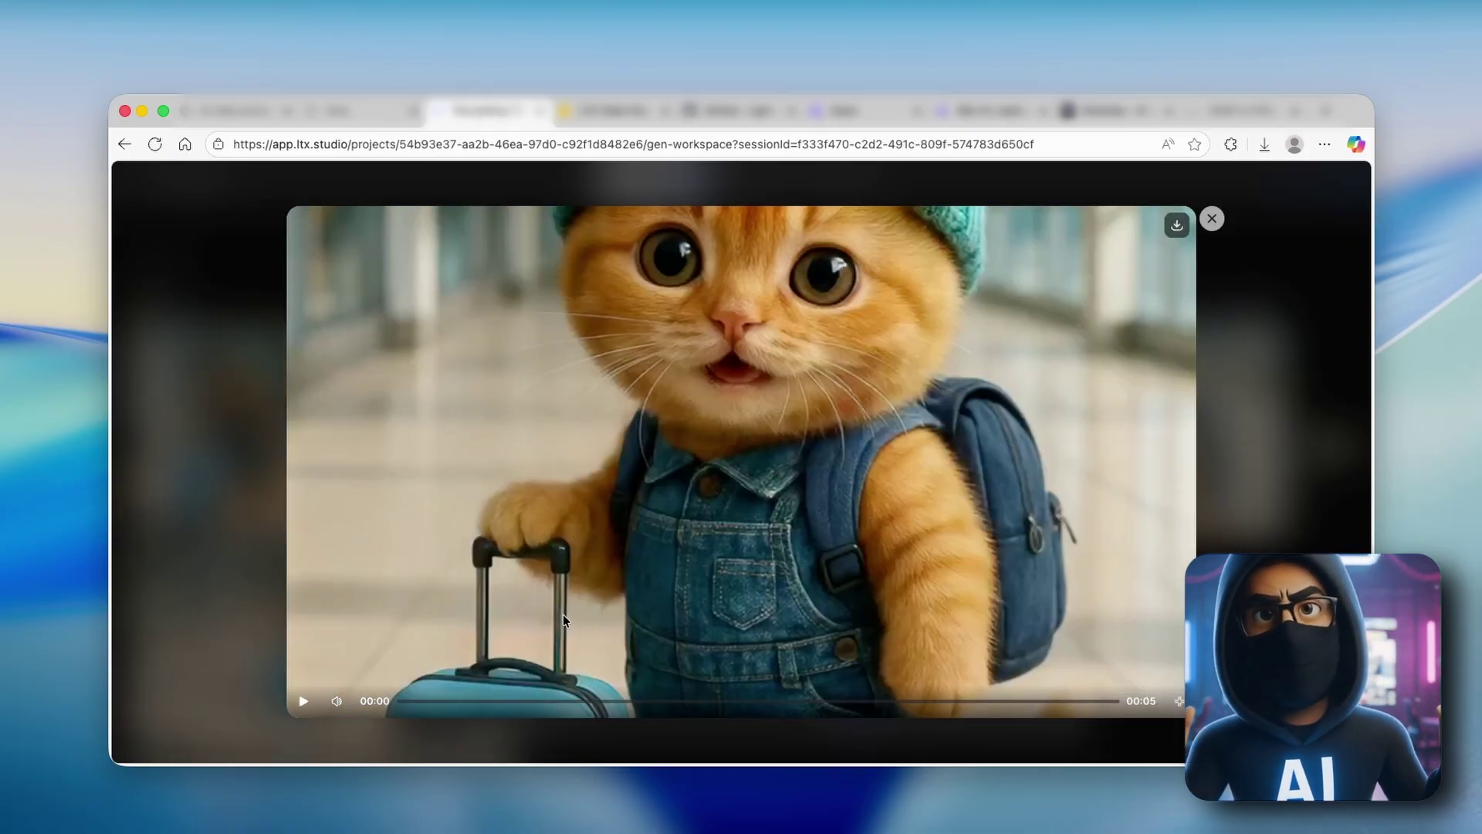
left_click(304, 701)
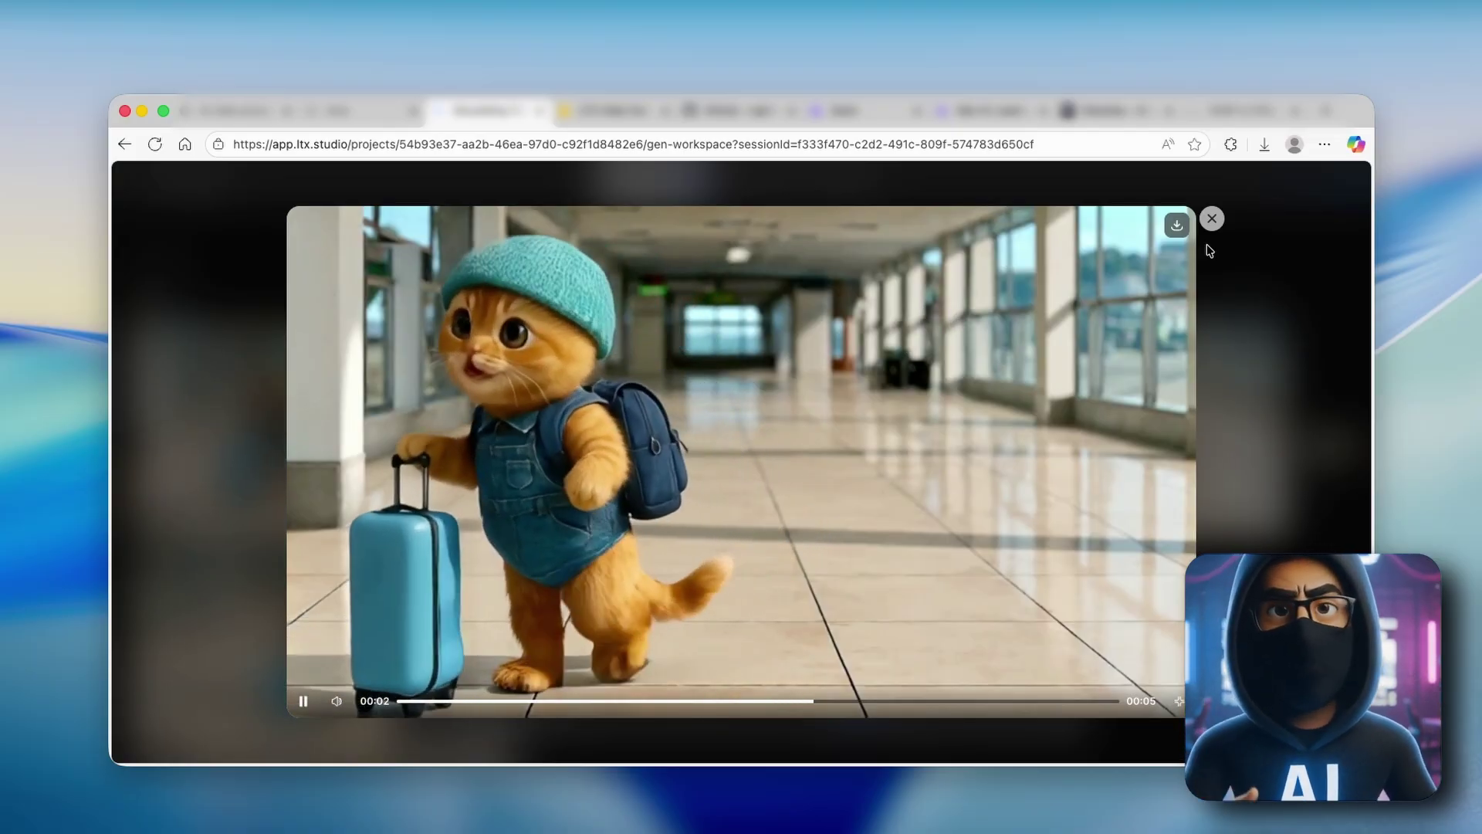
left_click(1211, 220)
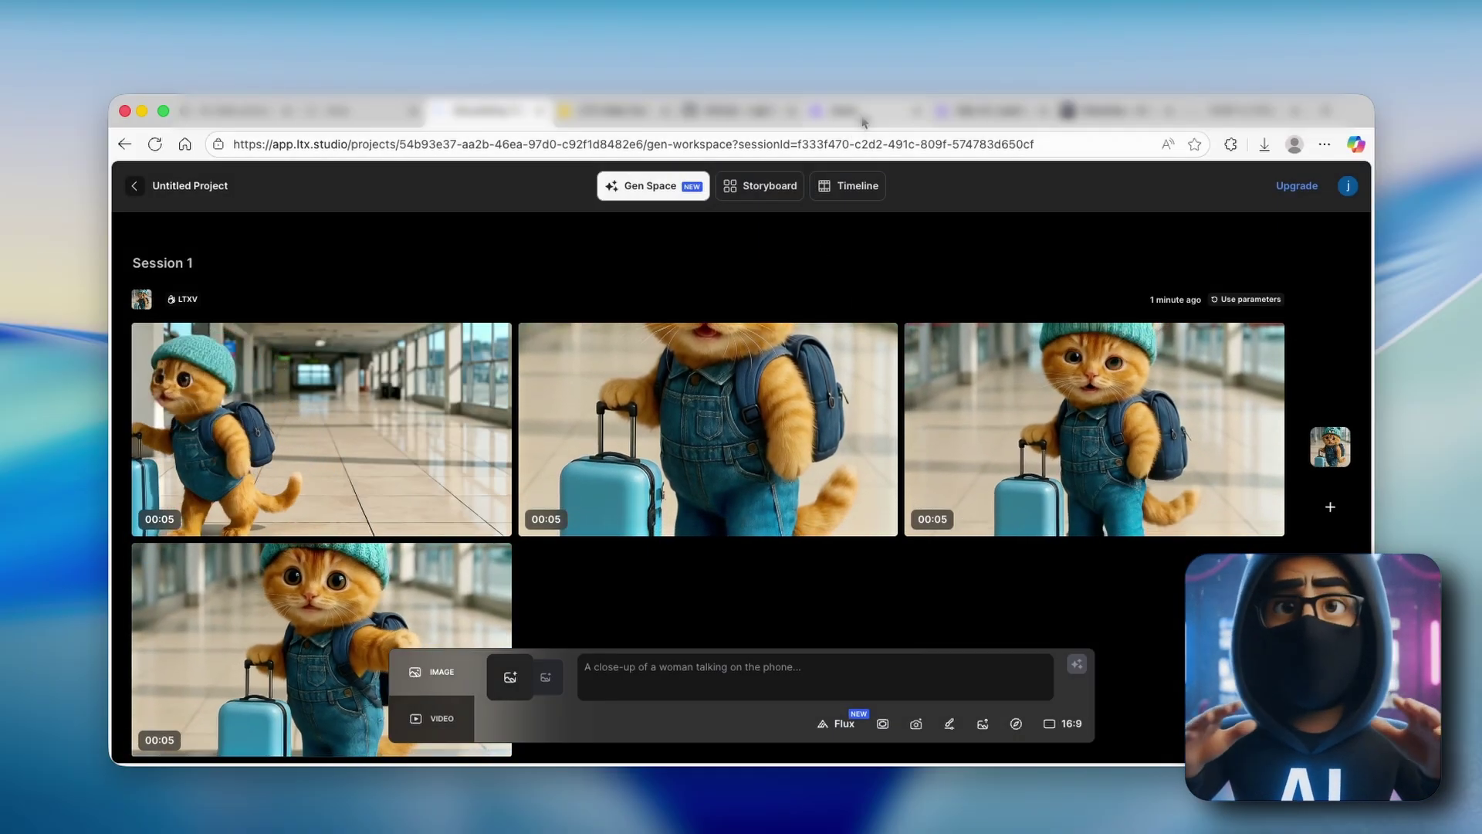
left_click(842, 110)
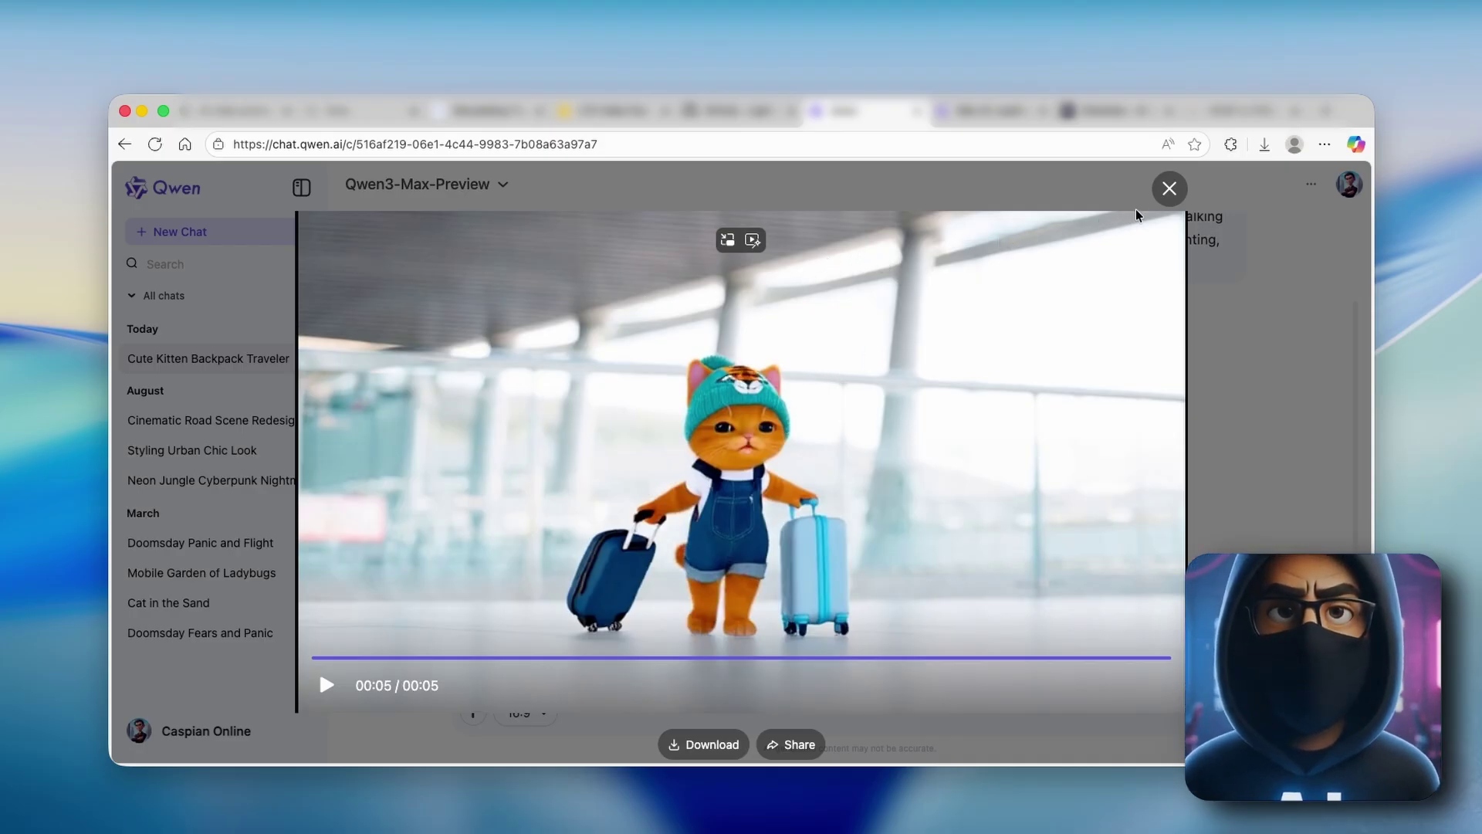
left_click(1169, 188)
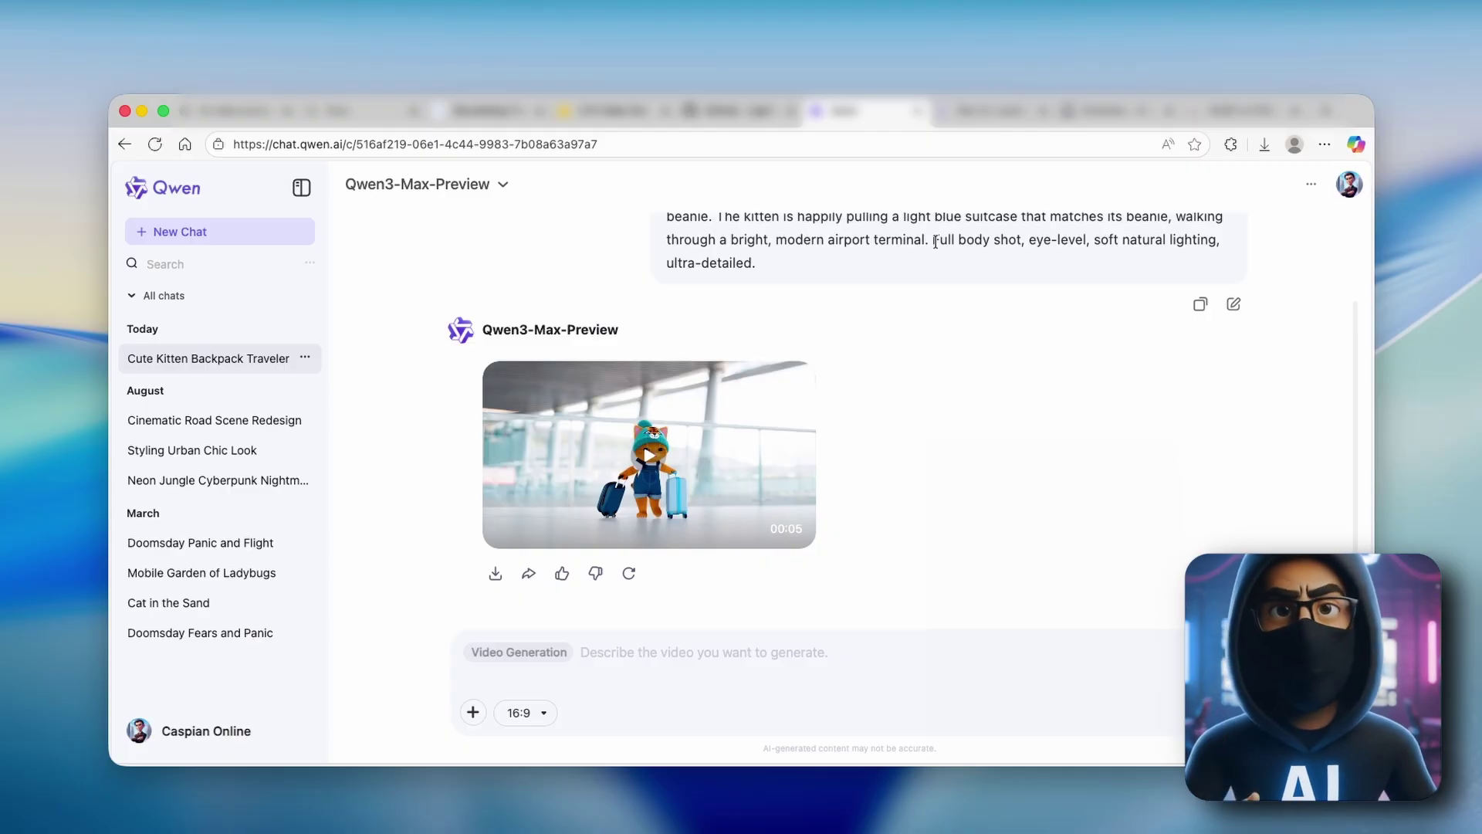
Step: Switch to Wan's Explore page and check the account's credit balance details
left_click(992, 110)
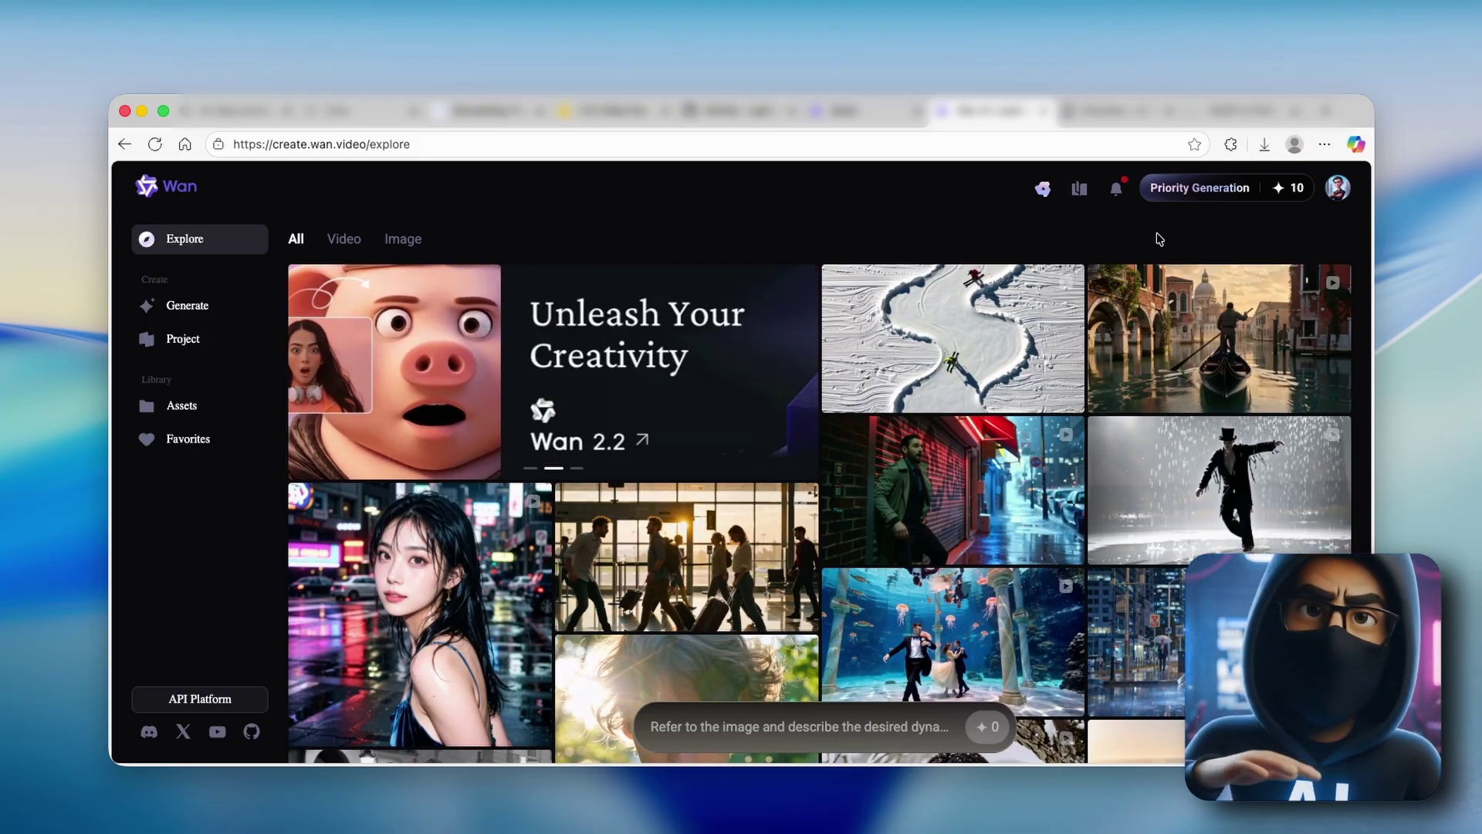
left_click(1292, 193)
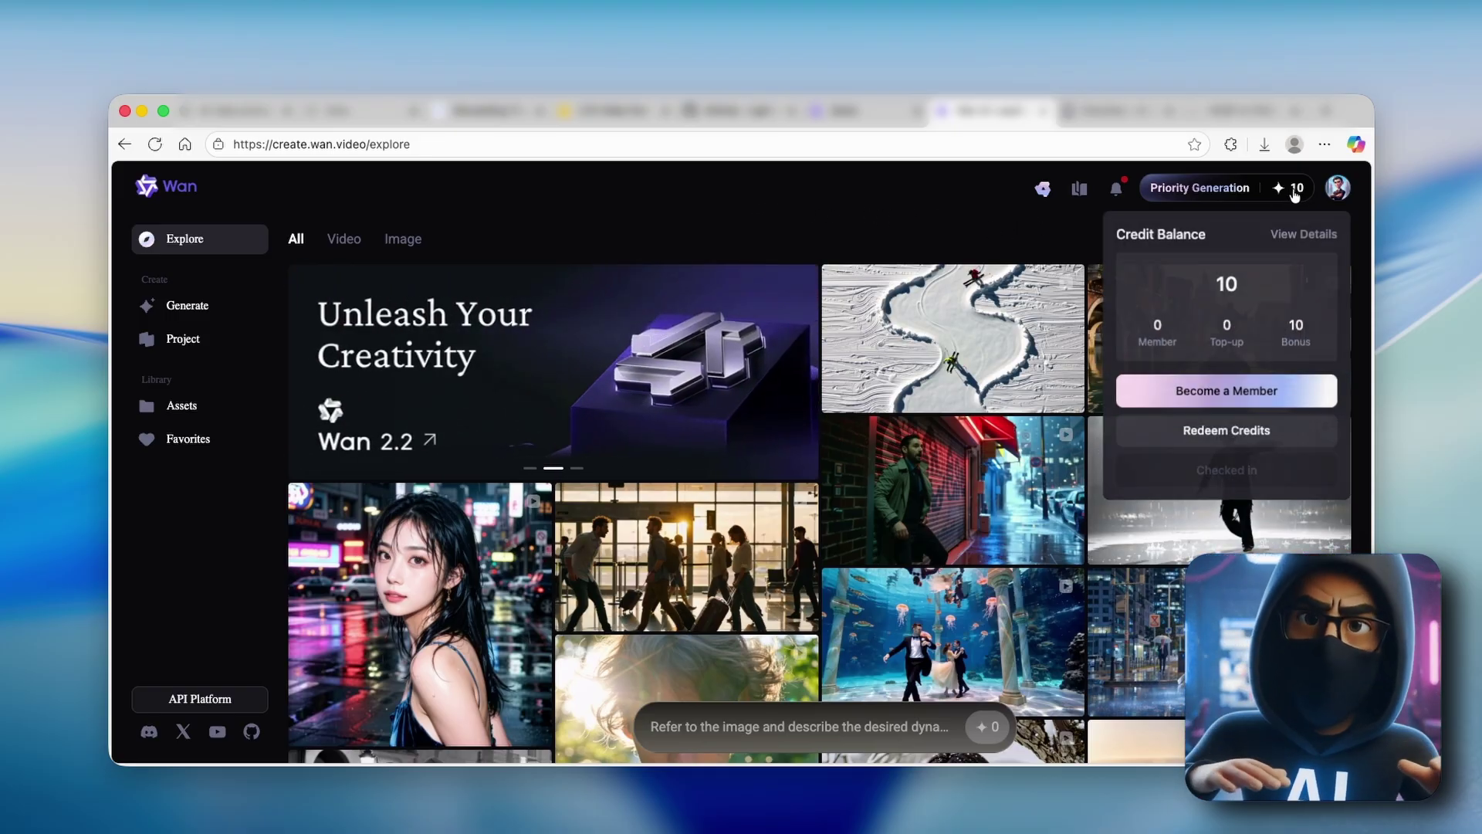
double_click(1226, 285)
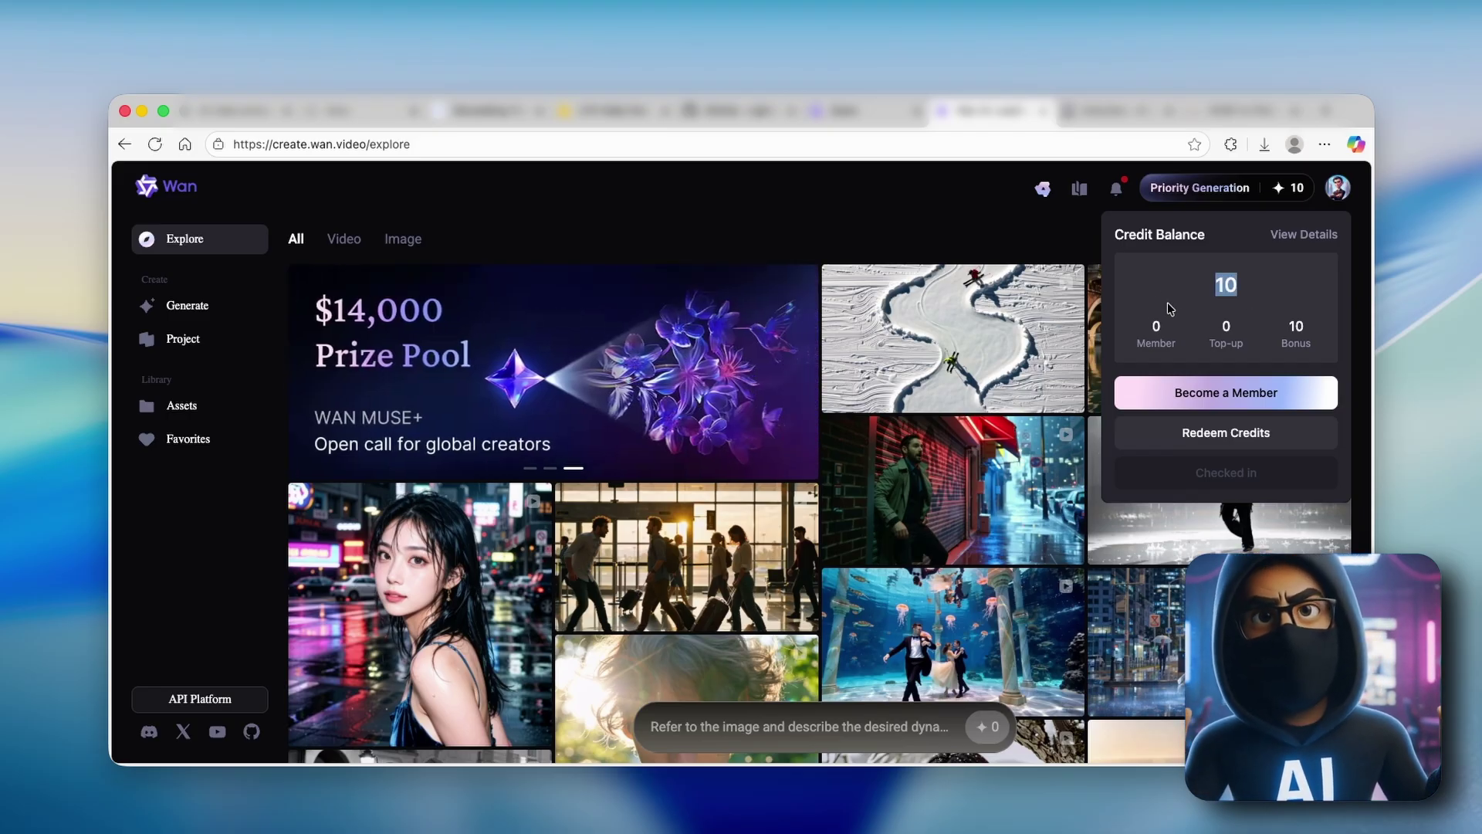
left_click(893, 204)
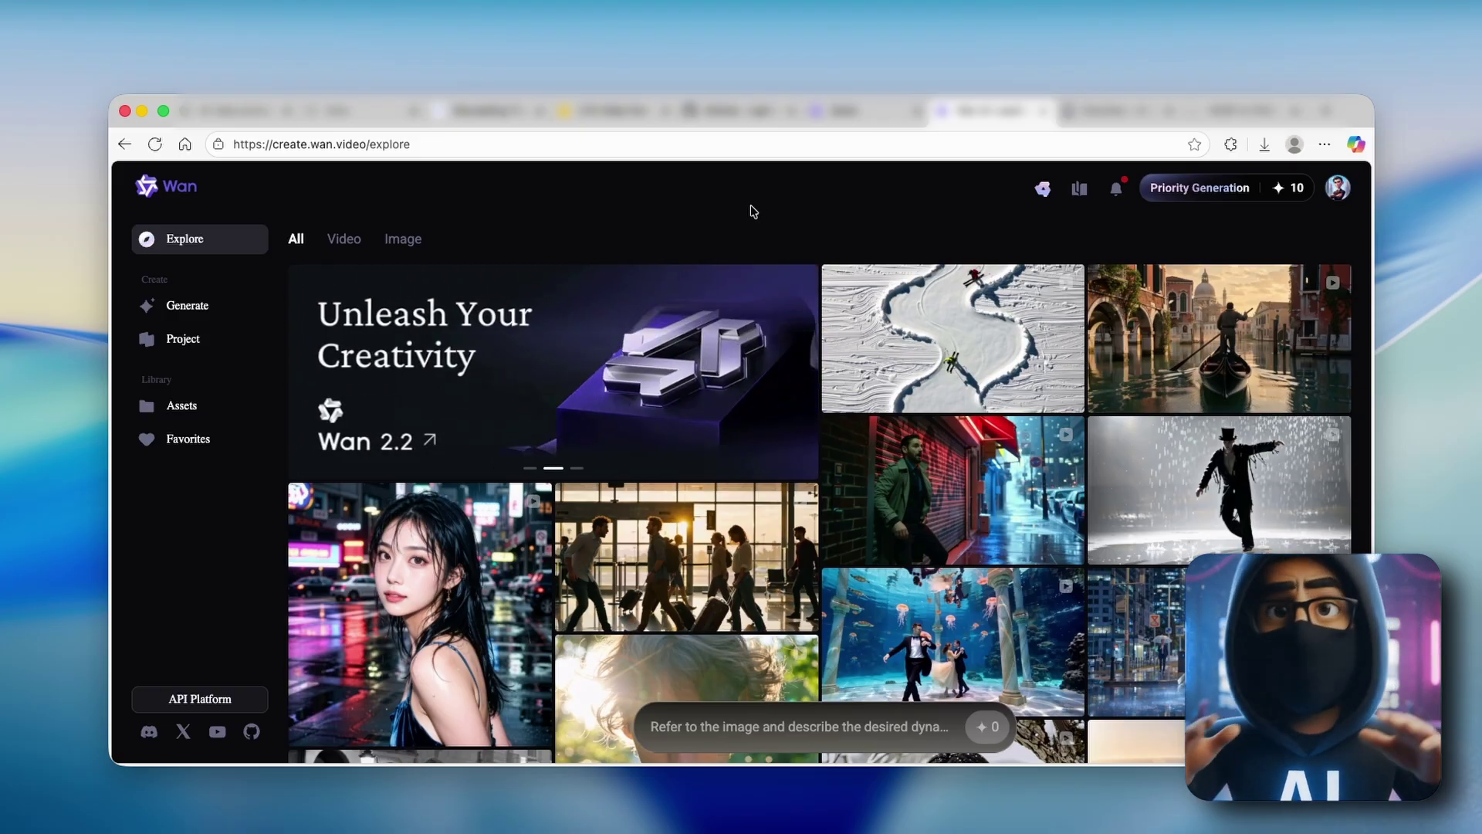
Step: Open Wan's Generate page and set the generation to Video, Image to Video, with the Wan2.2 model
left_click(222, 307)
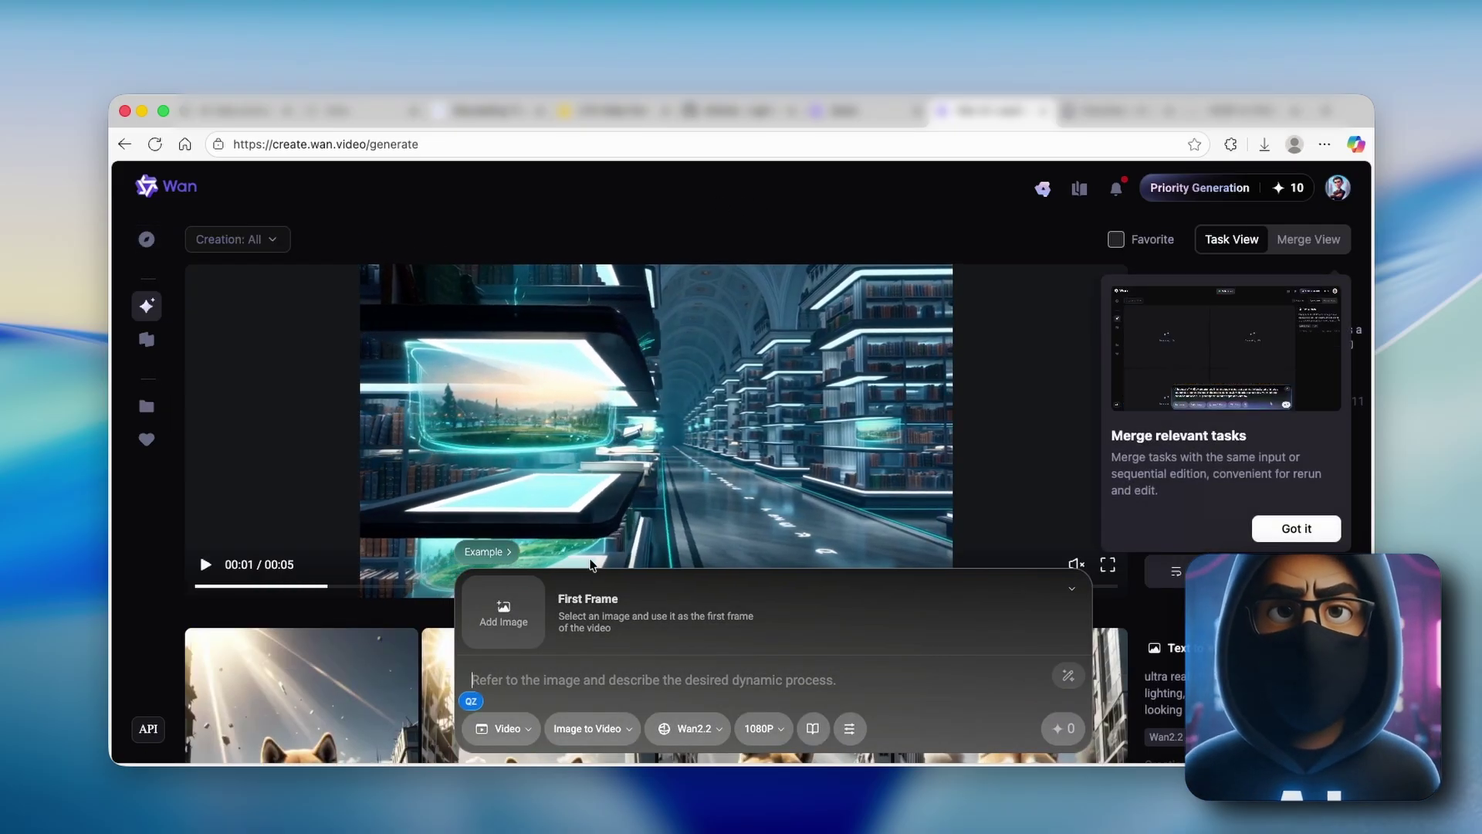
left_click(515, 726)
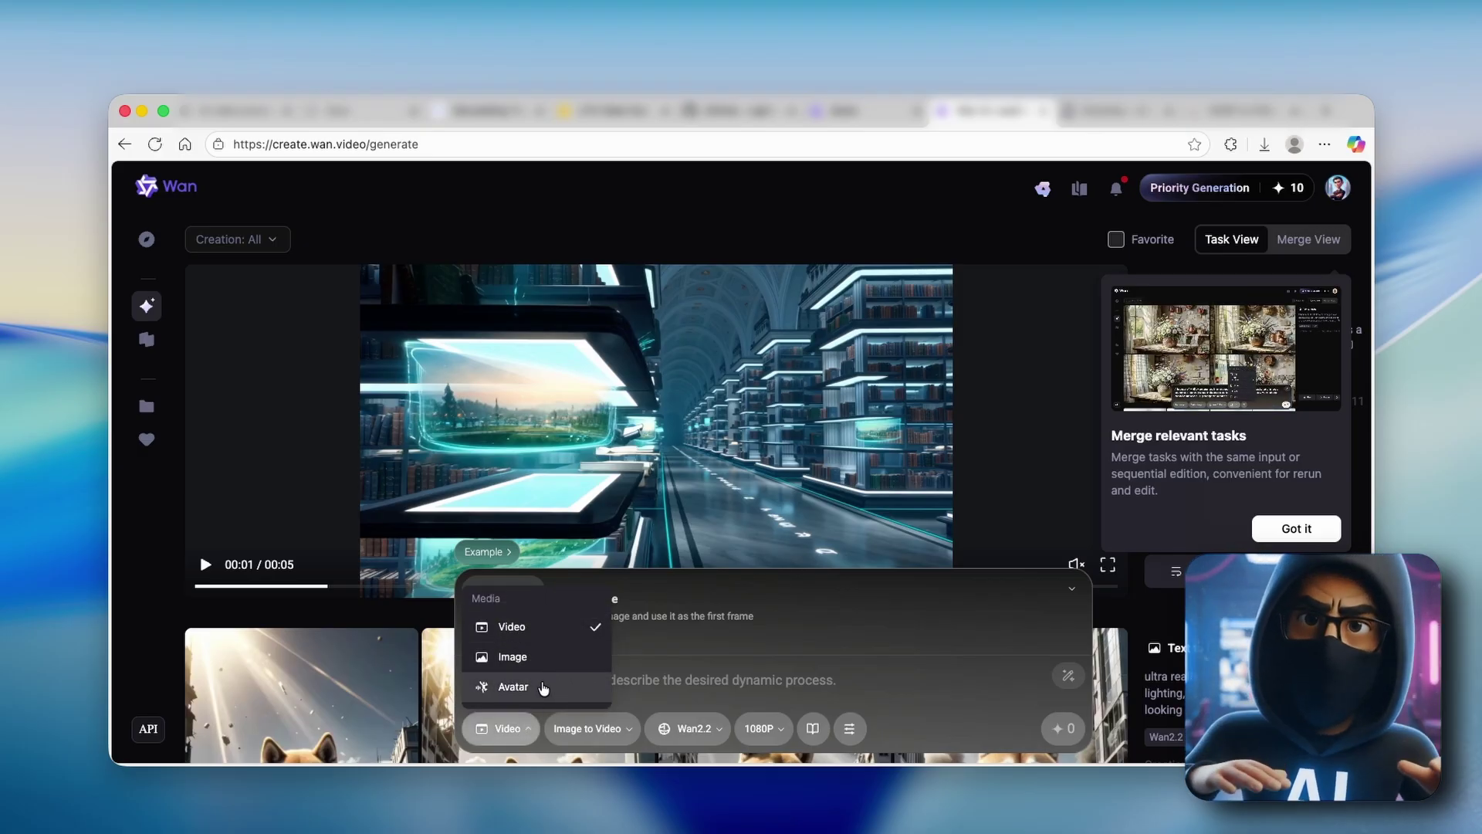
left_click(546, 629)
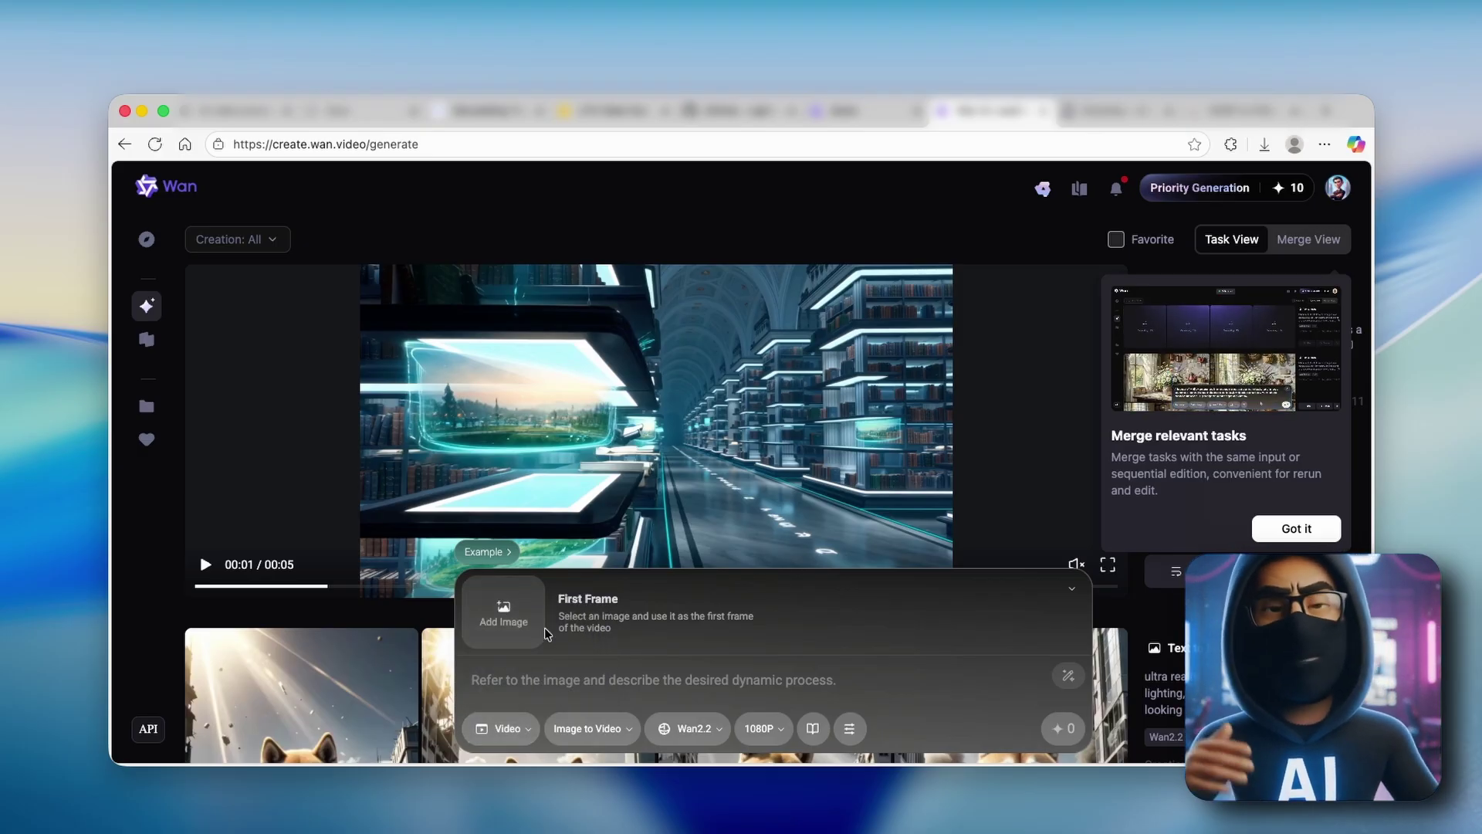
left_click(608, 728)
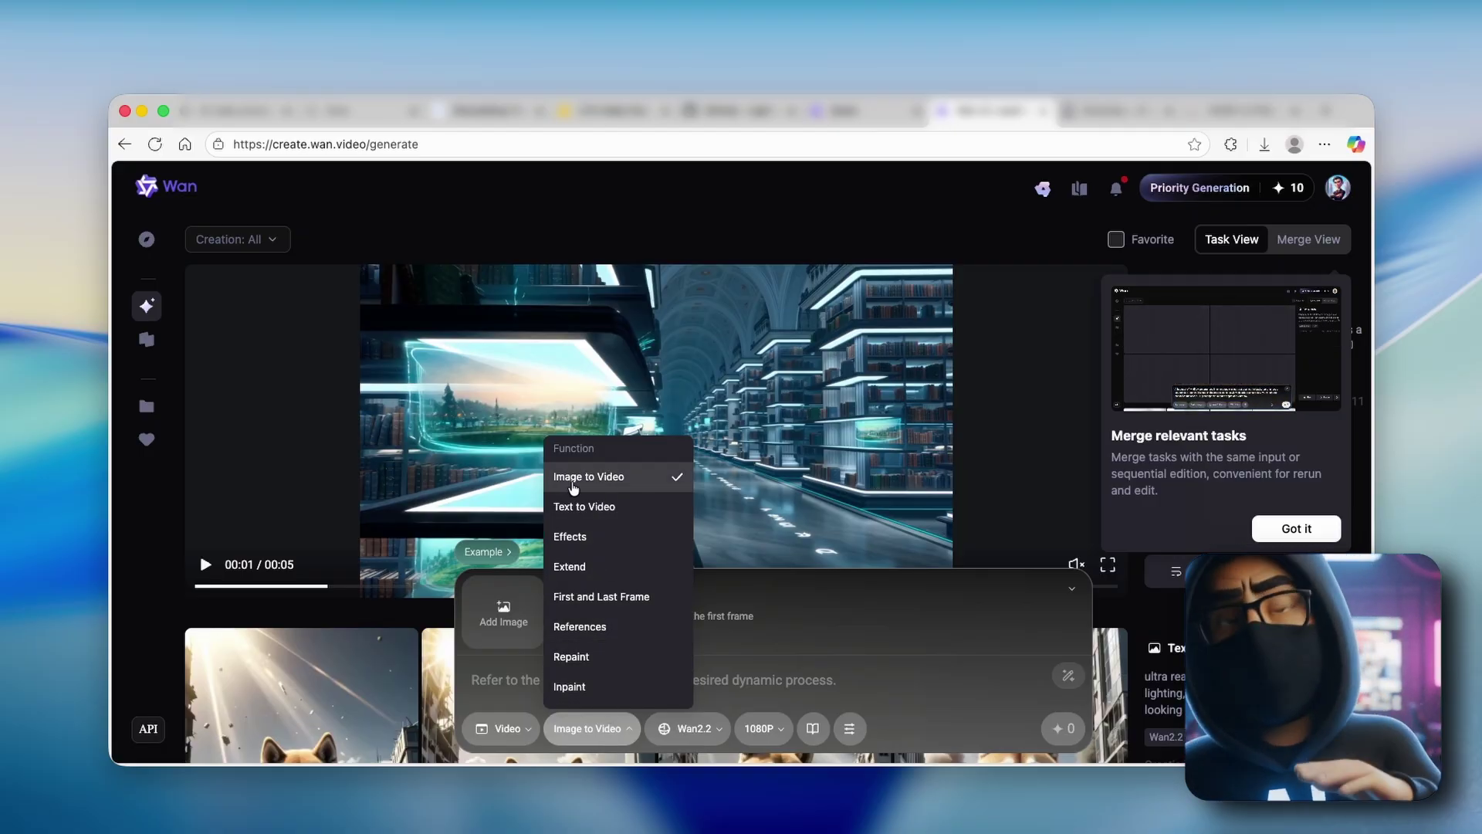
left_click(617, 476)
left_click(696, 729)
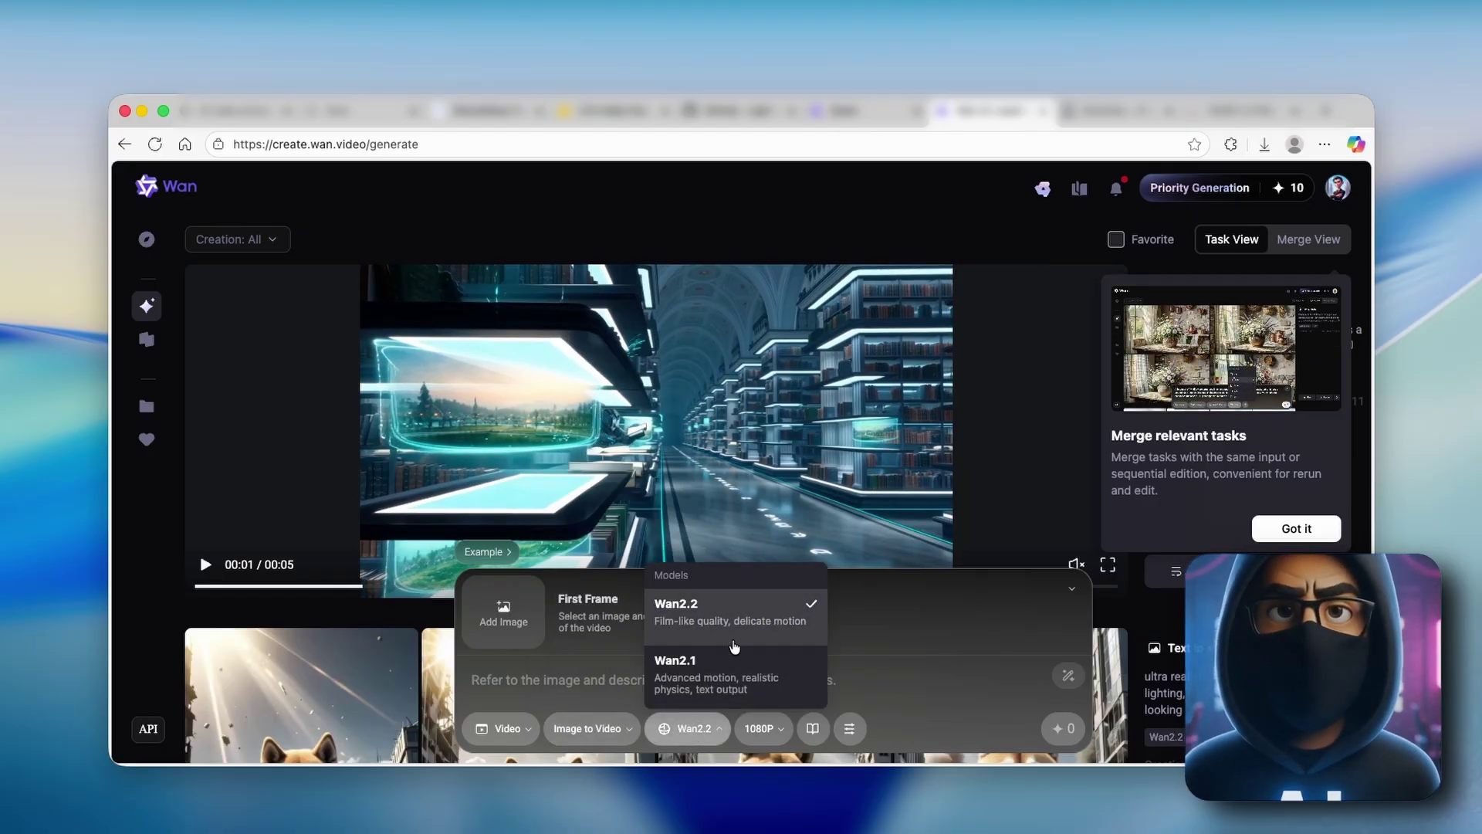
left_click(744, 611)
Step: Set the video resolution to 480P and turn on Generate with Credits
left_click(761, 729)
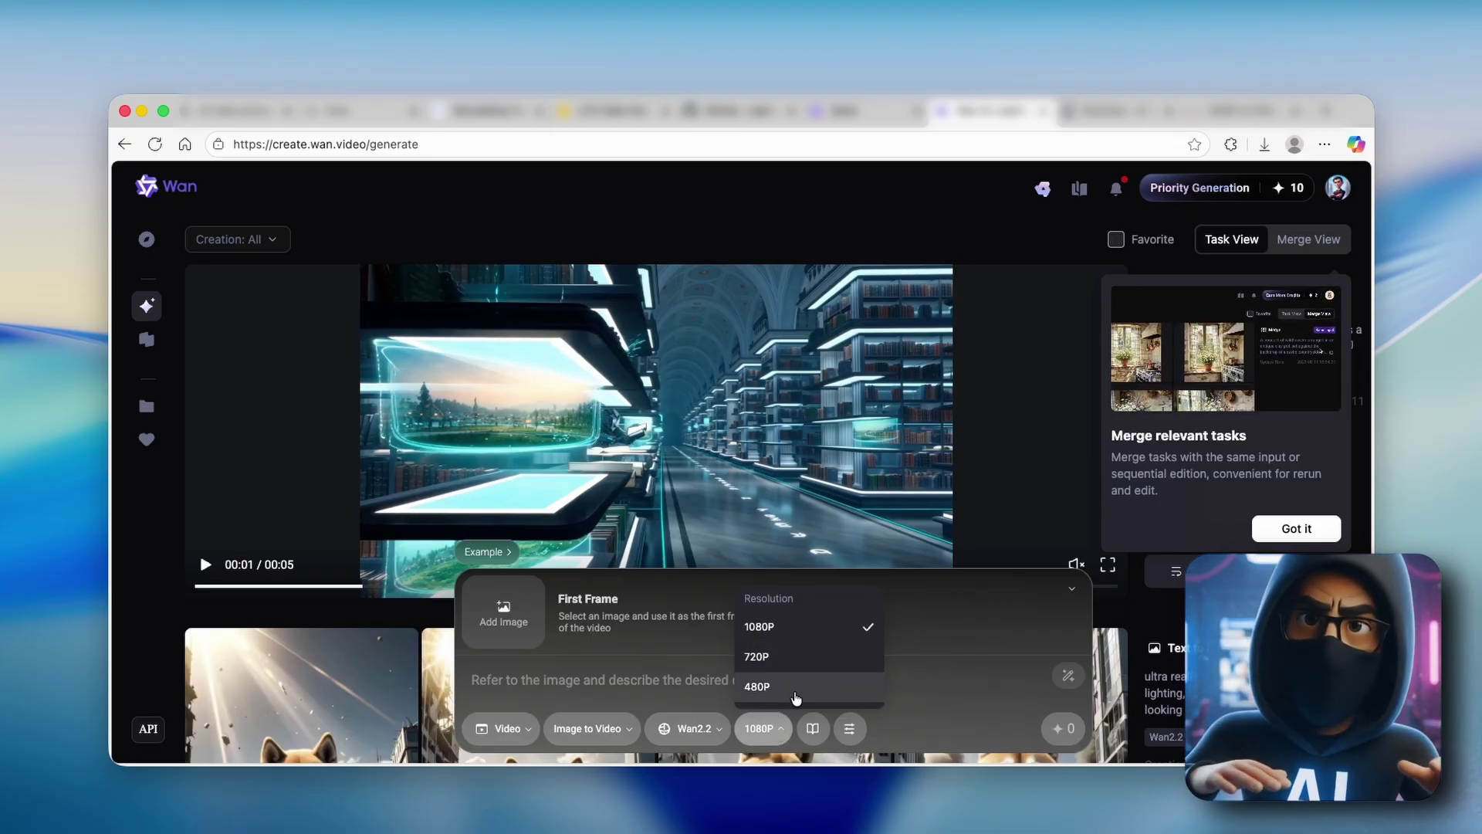
left_click(795, 688)
left_click(845, 729)
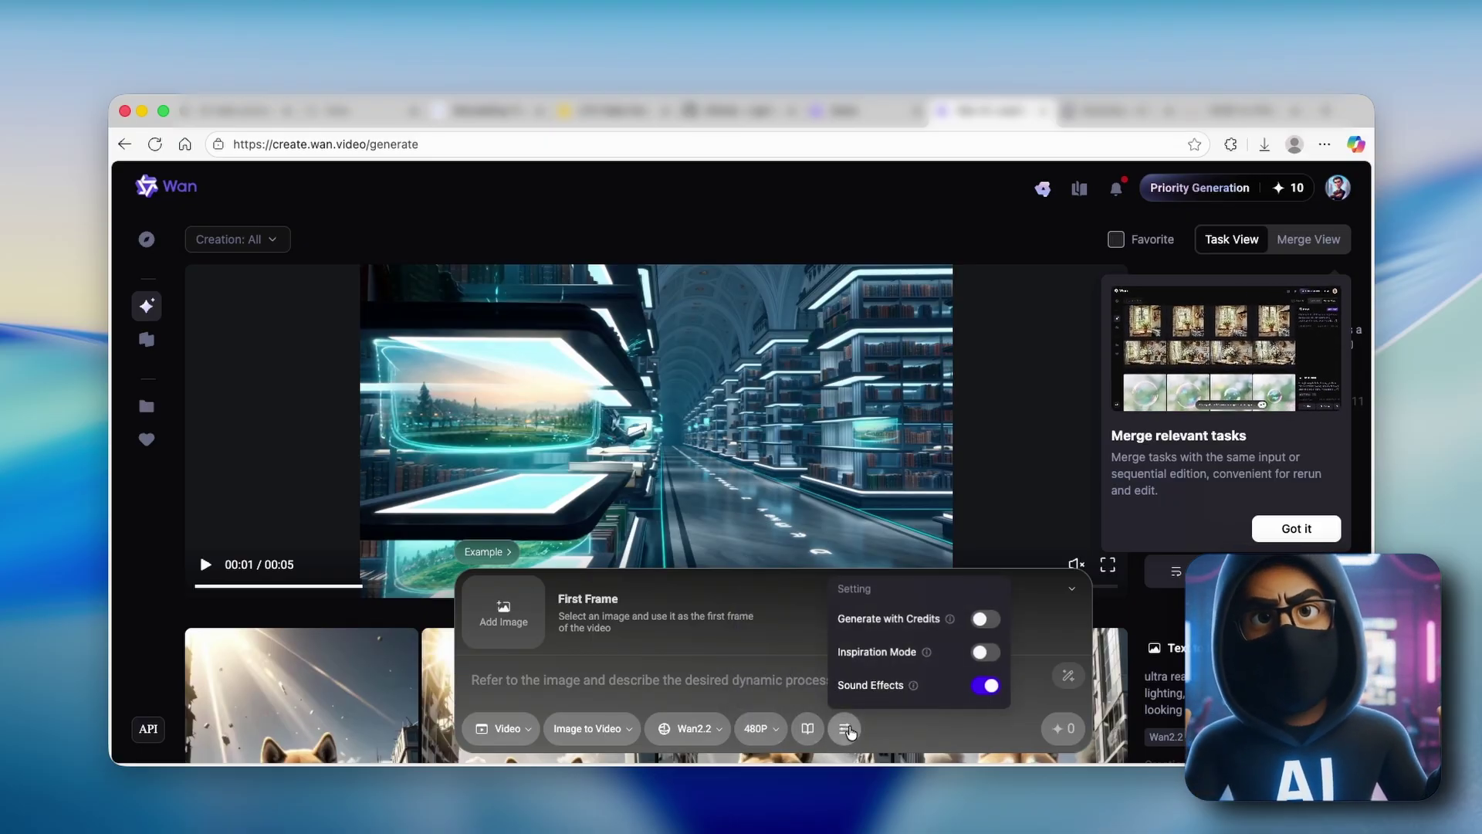
left_click(986, 618)
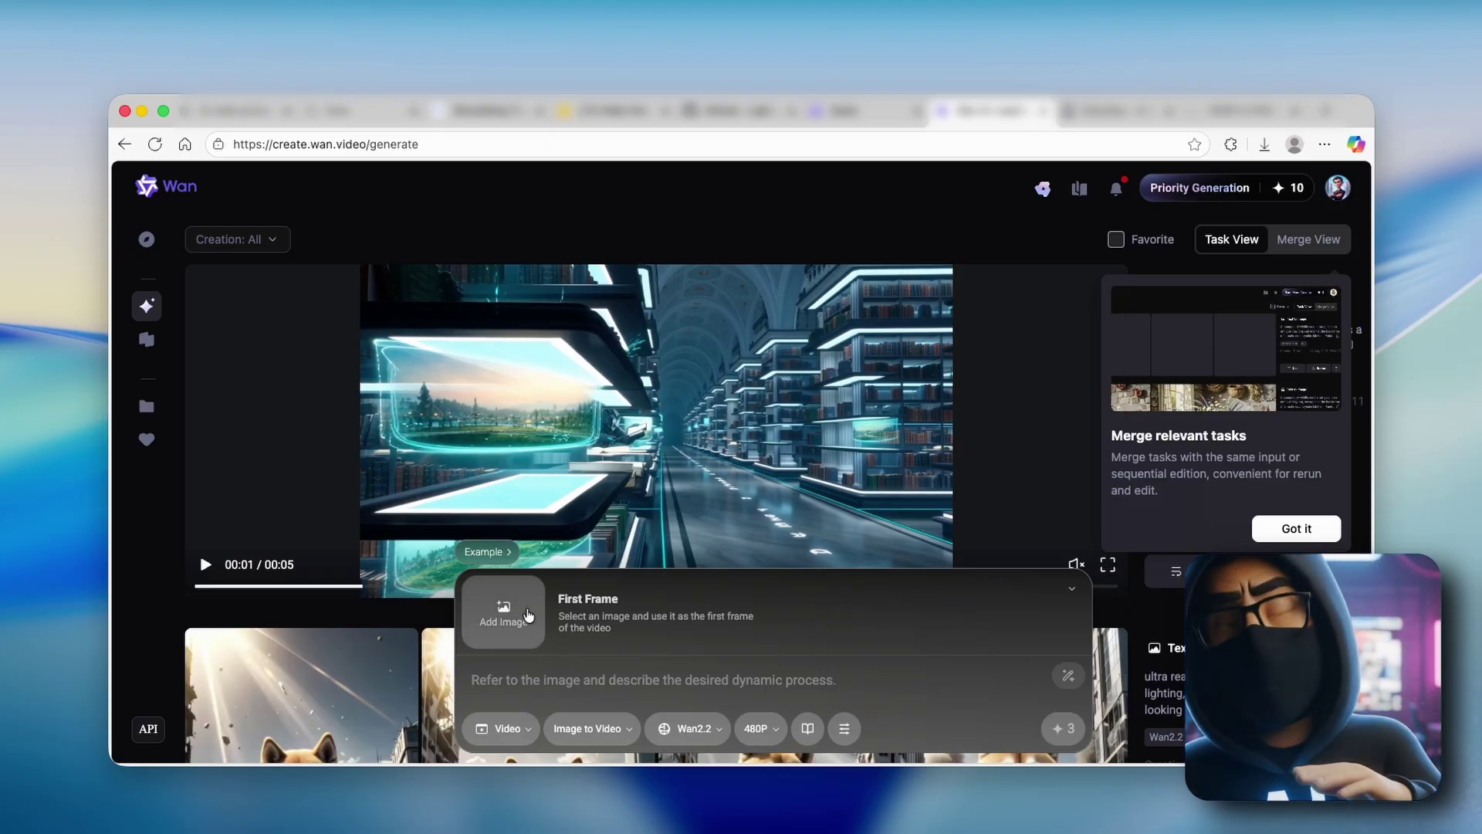
Step: Upload the kitten image assets_task_01…94_img_0.png from Downloads as the video's first frame
mouse_move(503, 612)
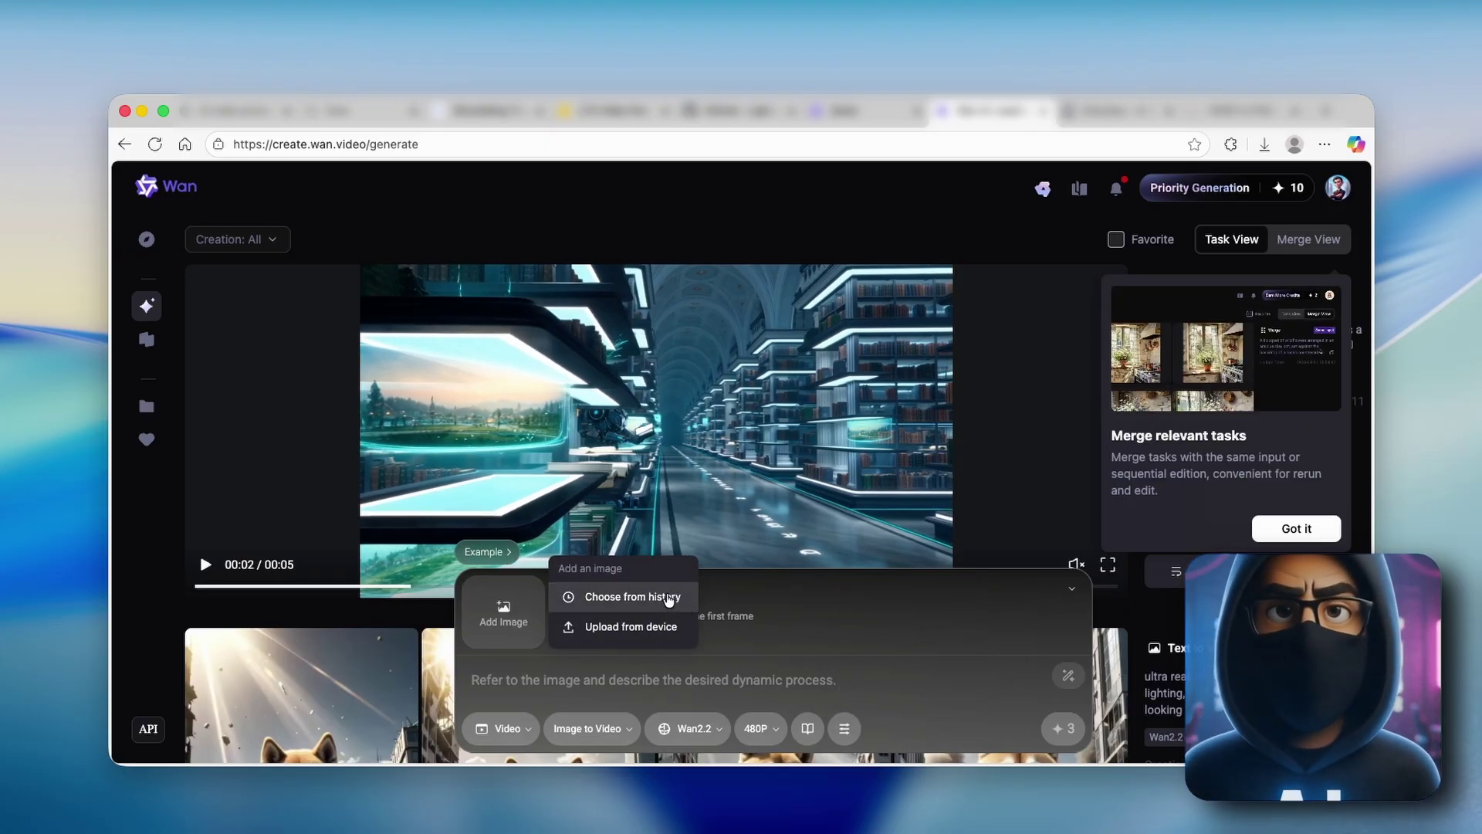
left_click(669, 600)
mouse_move(600, 602)
left_click(626, 629)
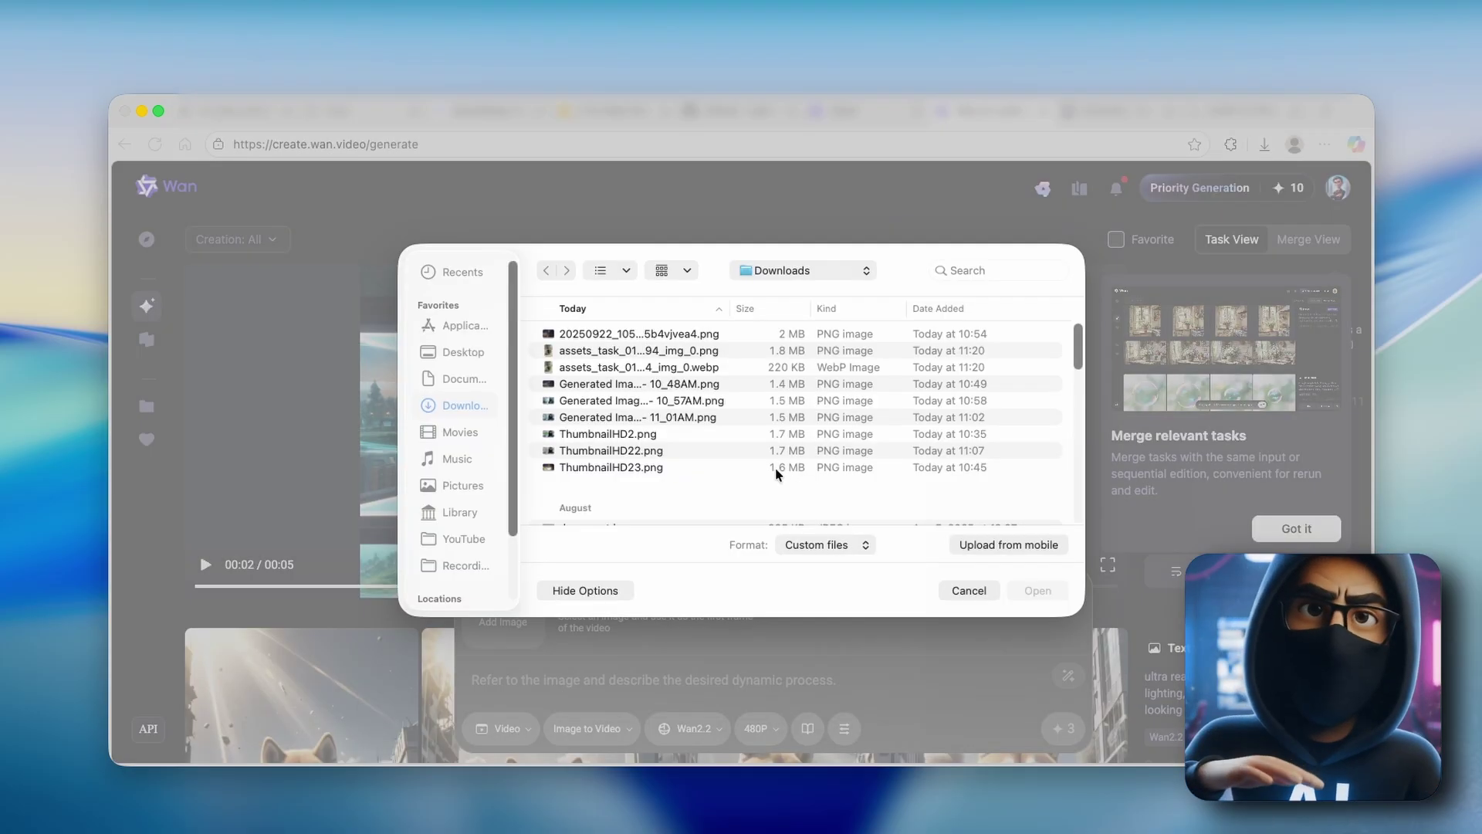
left_click(746, 351)
key("Return")
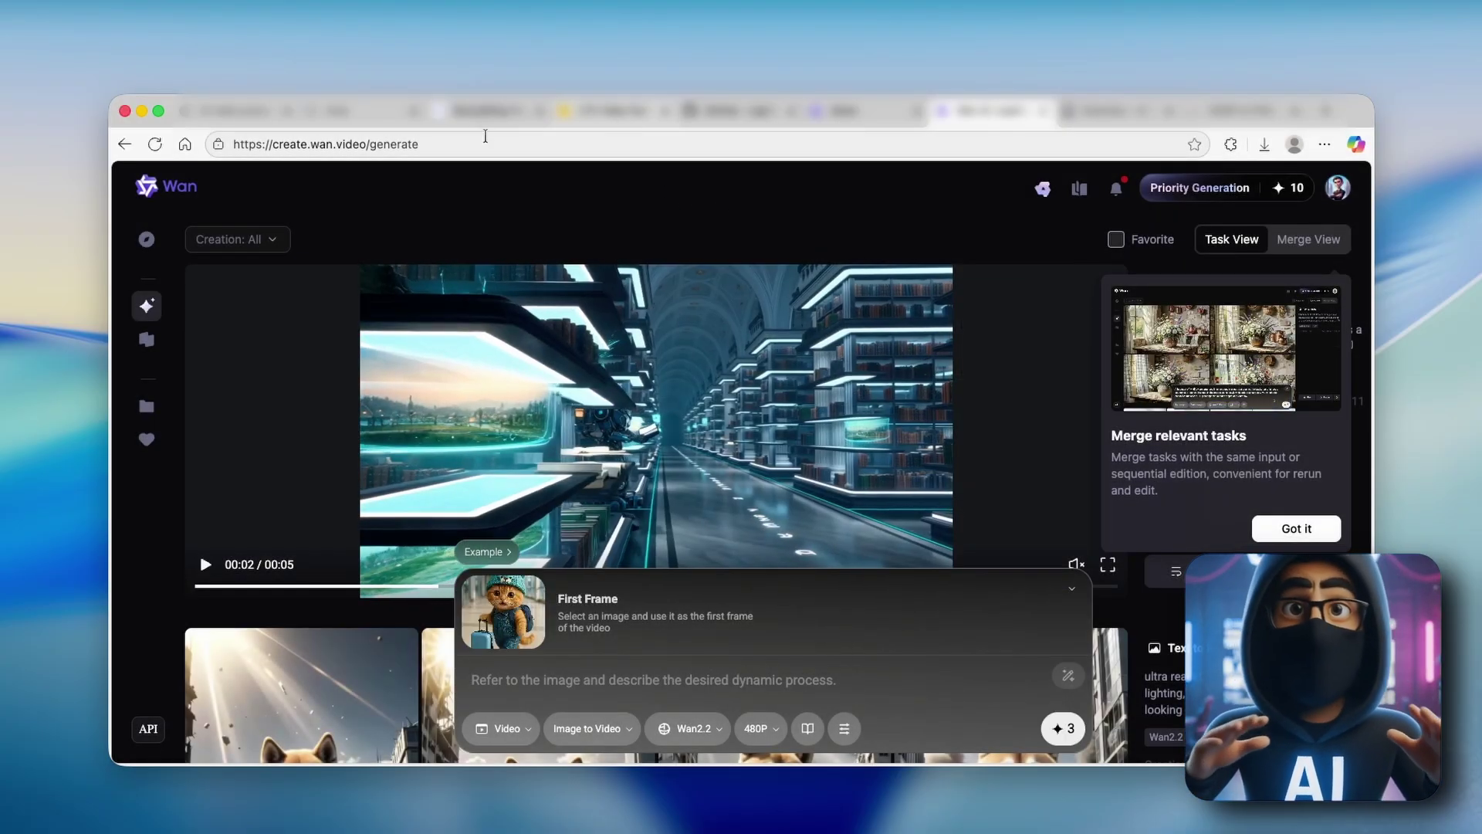
Step: Copy the full photorealistic ginger kitten prompt from the Sora image page and paste it as Wan's video description
left_click(358, 117)
left_click(749, 688)
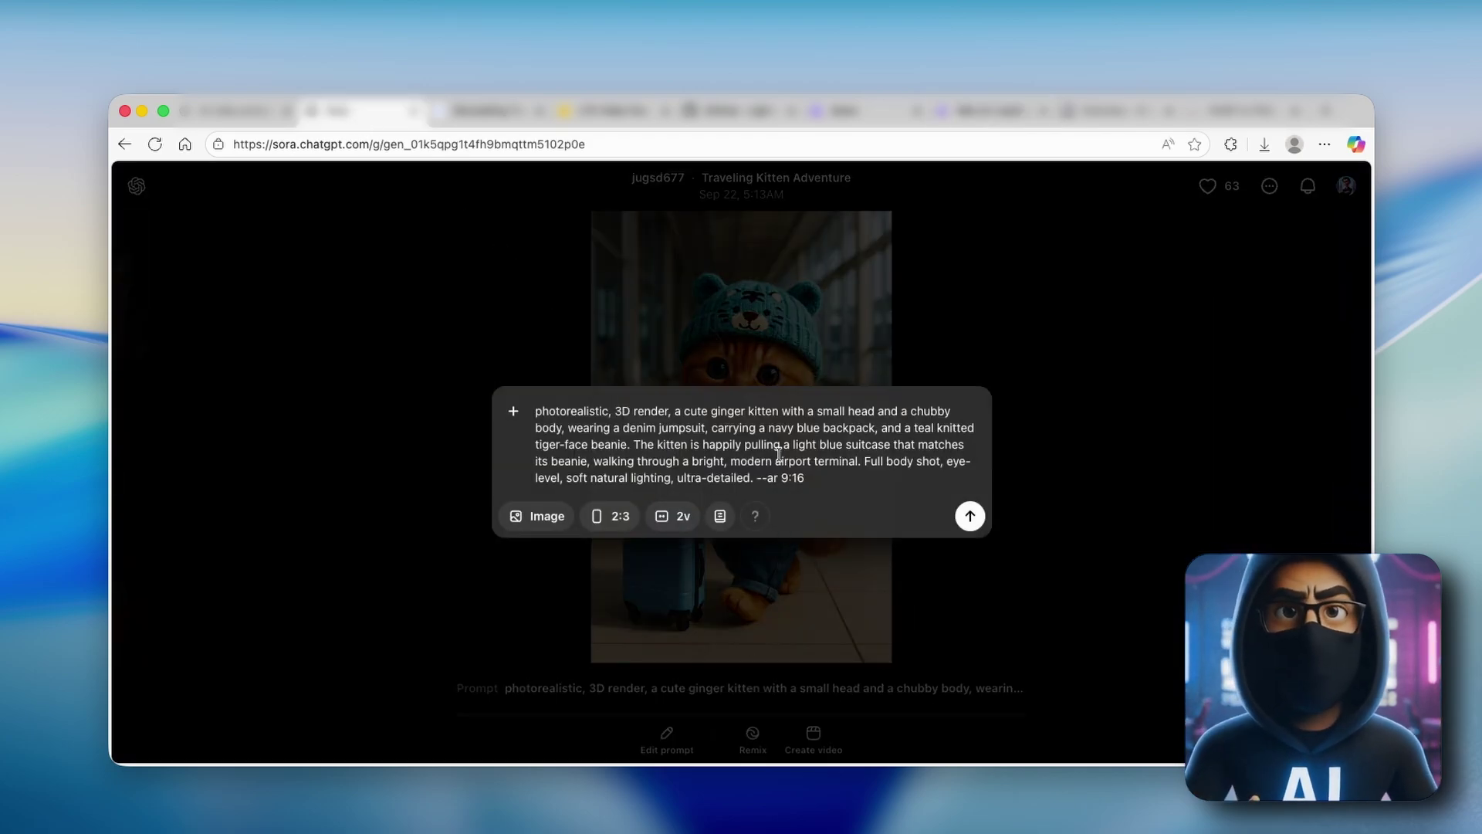
triple_click(779, 454)
key("super+c")
left_click(971, 117)
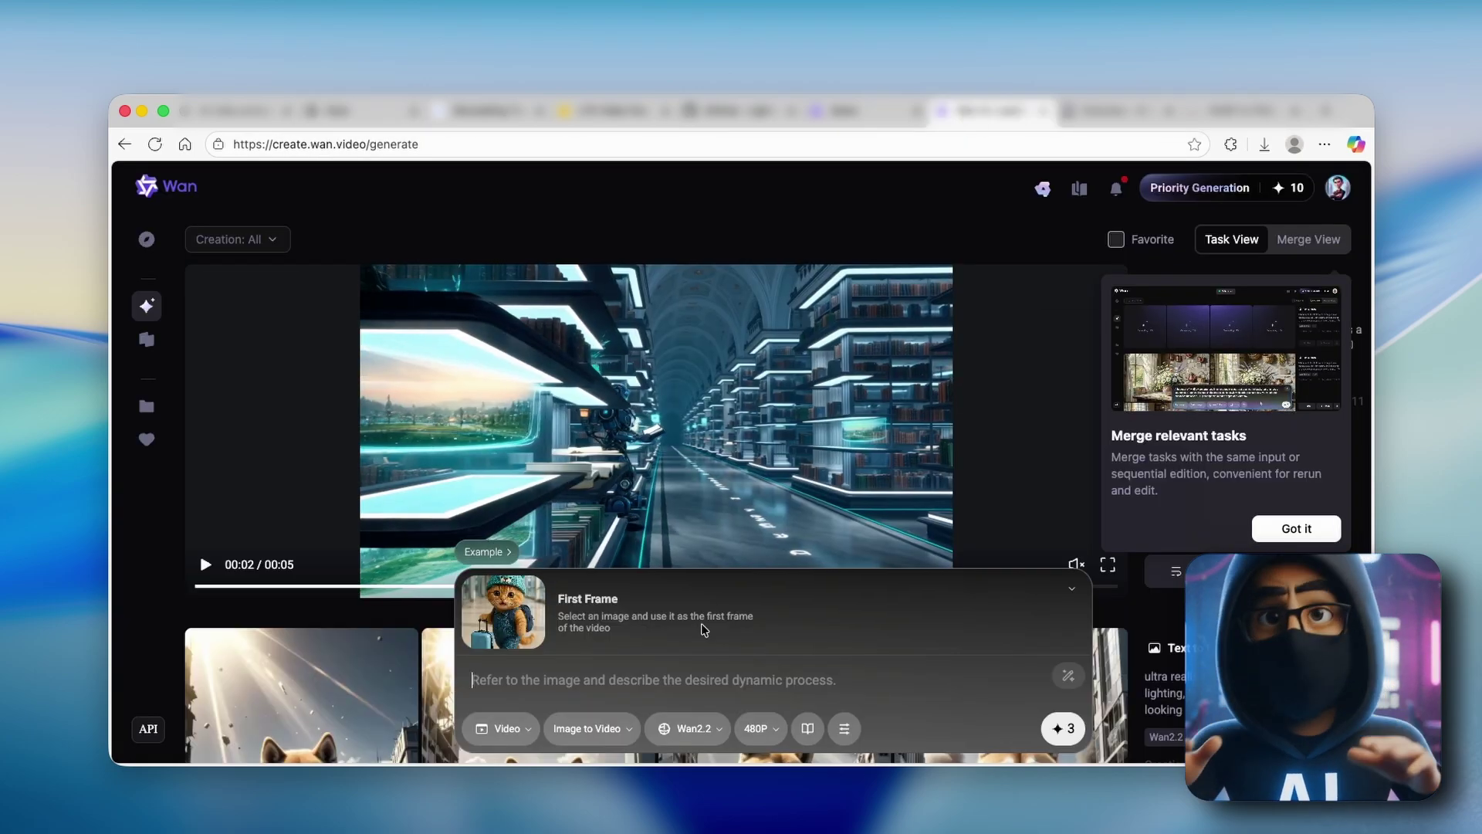
left_click(701, 673)
key("super+v")
Step: Remove the trailing "--ar 9:16" from the prompt and generate the video
key("shift+Left")
key("shift+Left")
key("shift+Left")
key("shift+Left")
key("shift+Left")
key("shift+Left")
key("shift+Left")
key("shift+Left")
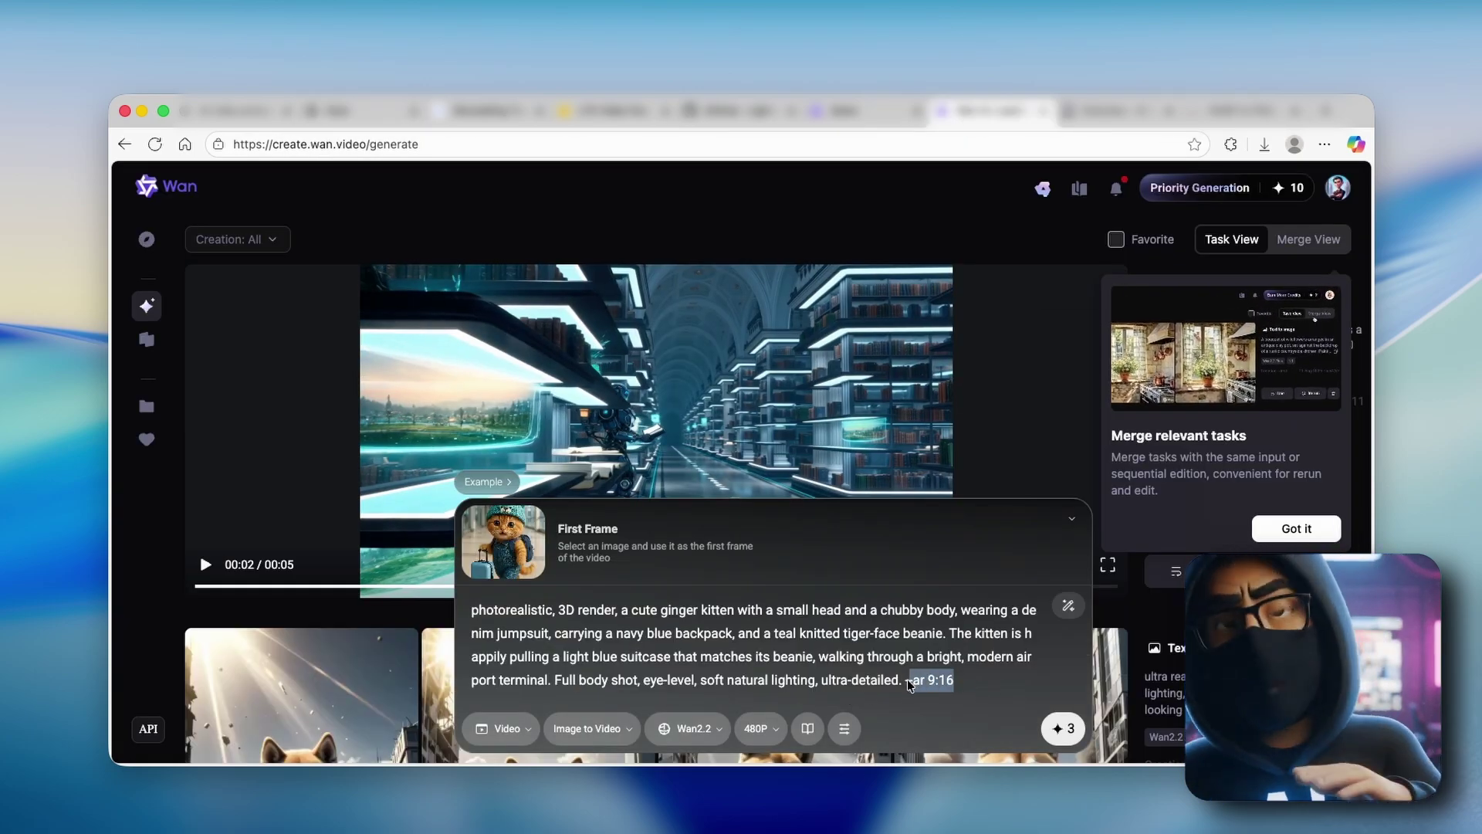
key("BackSpace")
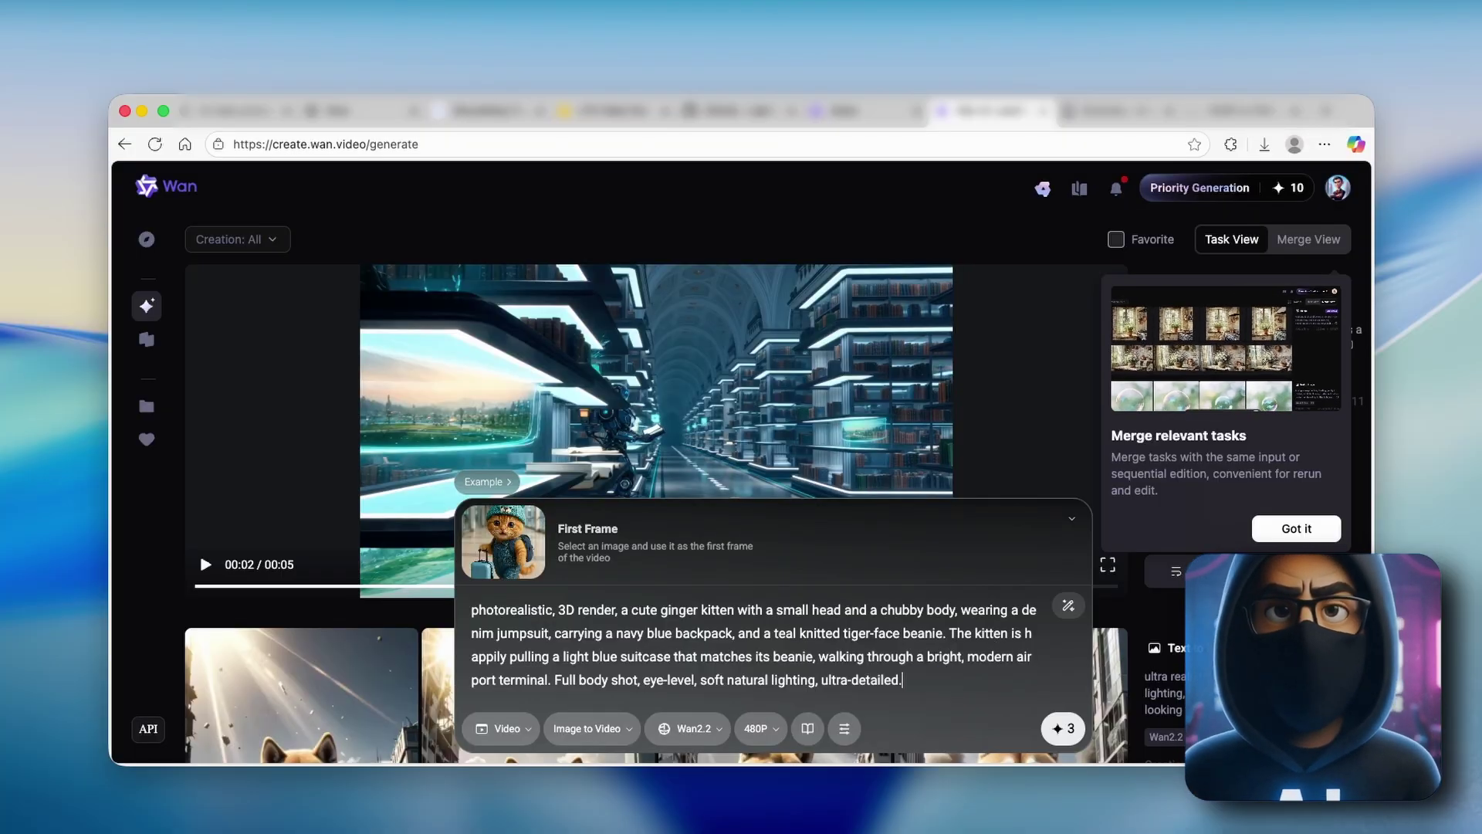
left_click(1063, 728)
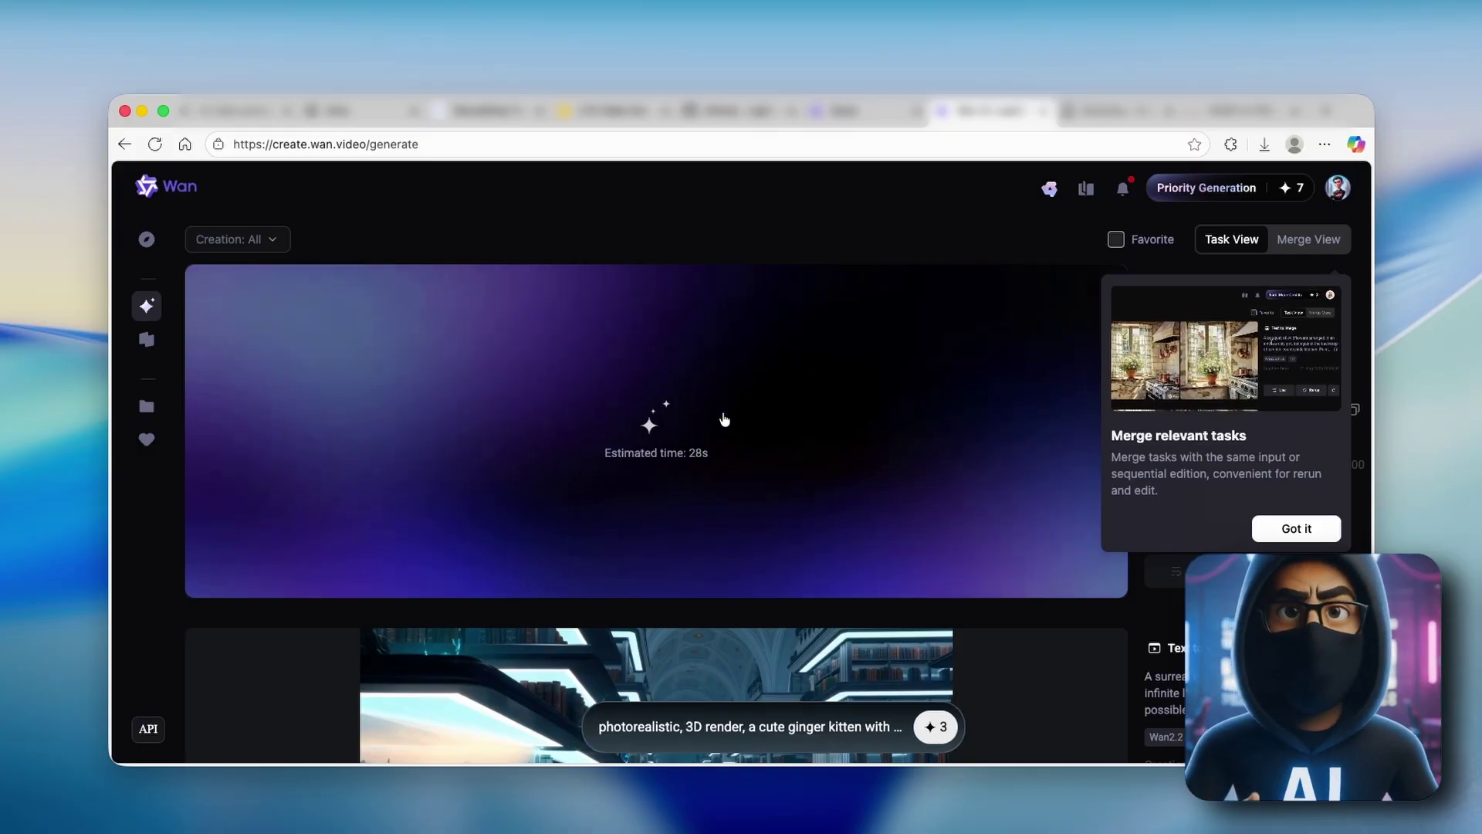
Step: Glance at Qwen's kitten clip, return to Wan, and play the generated kitten video enlarged
left_click(854, 116)
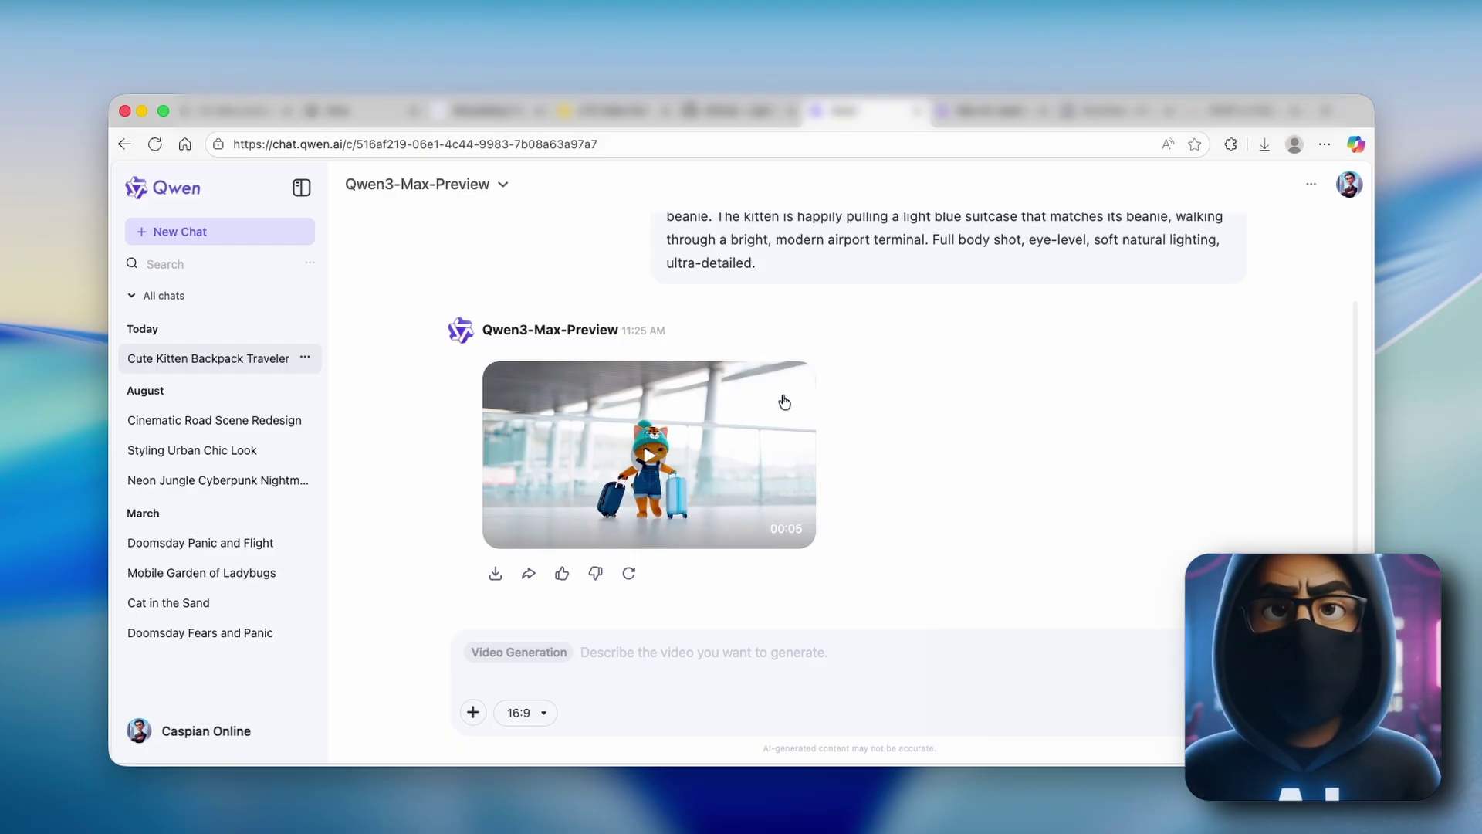
left_click(976, 114)
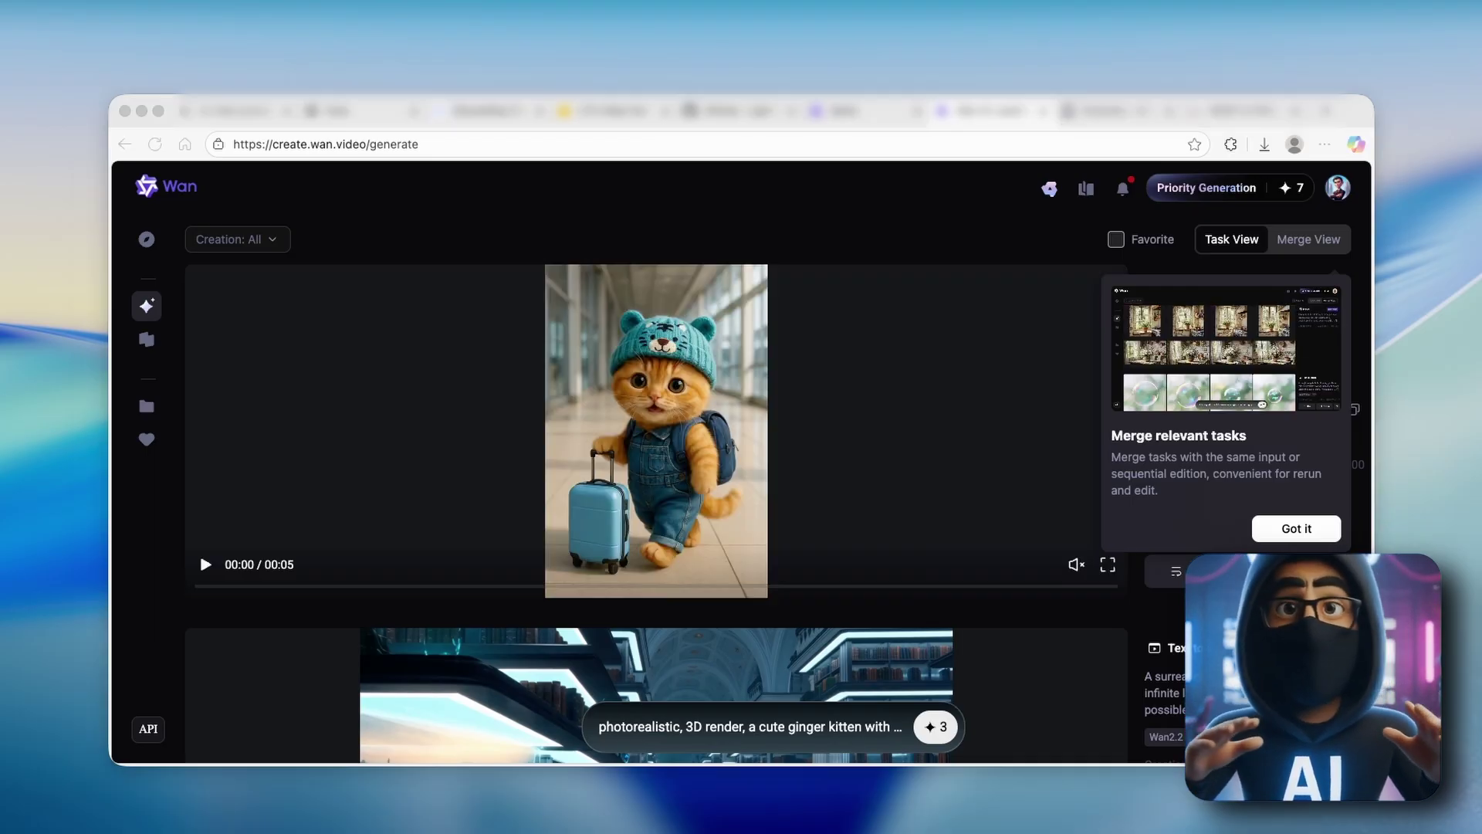
left_click(1091, 666)
left_click(1045, 502)
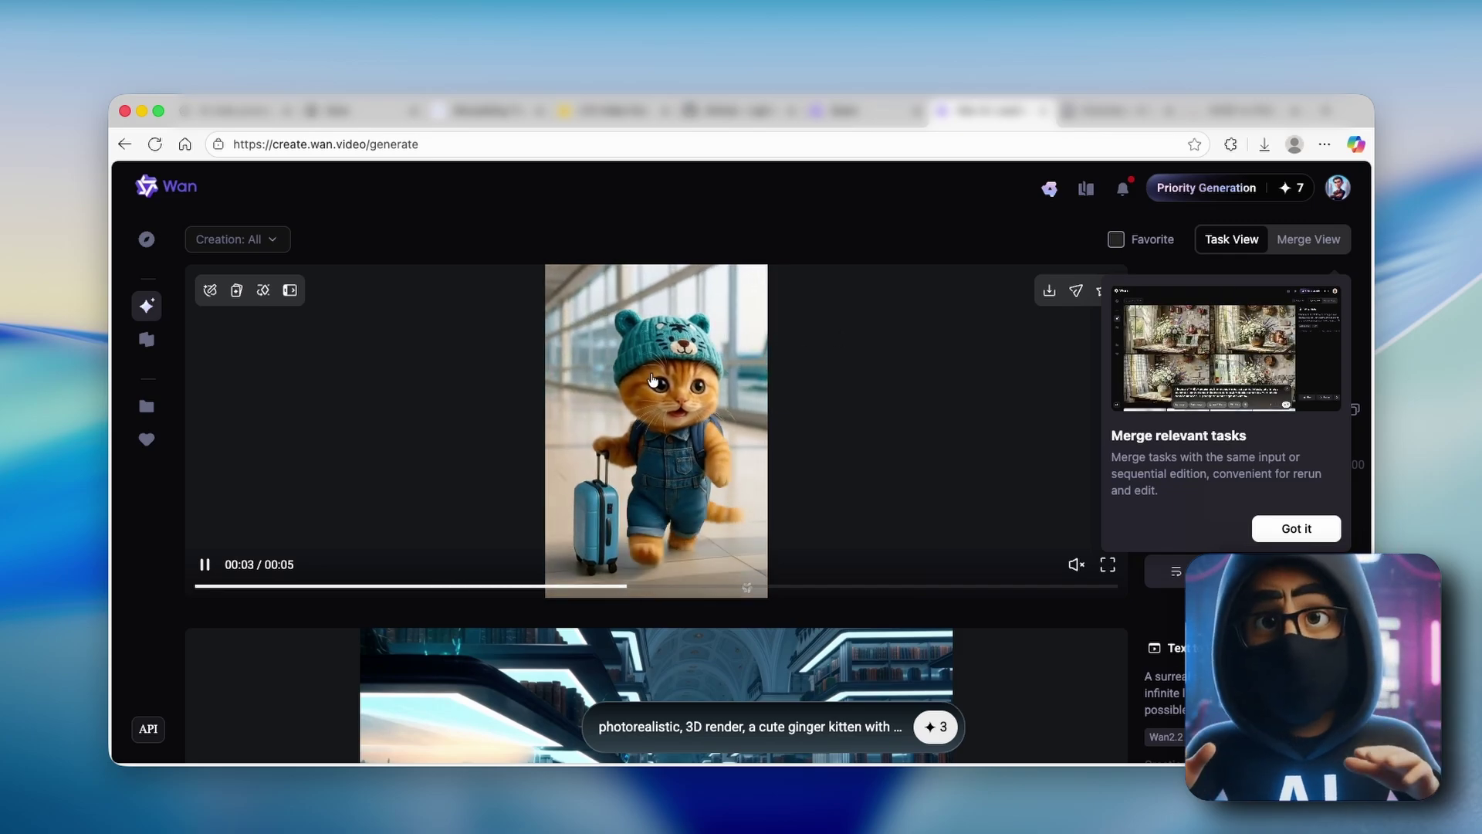
left_click(731, 312)
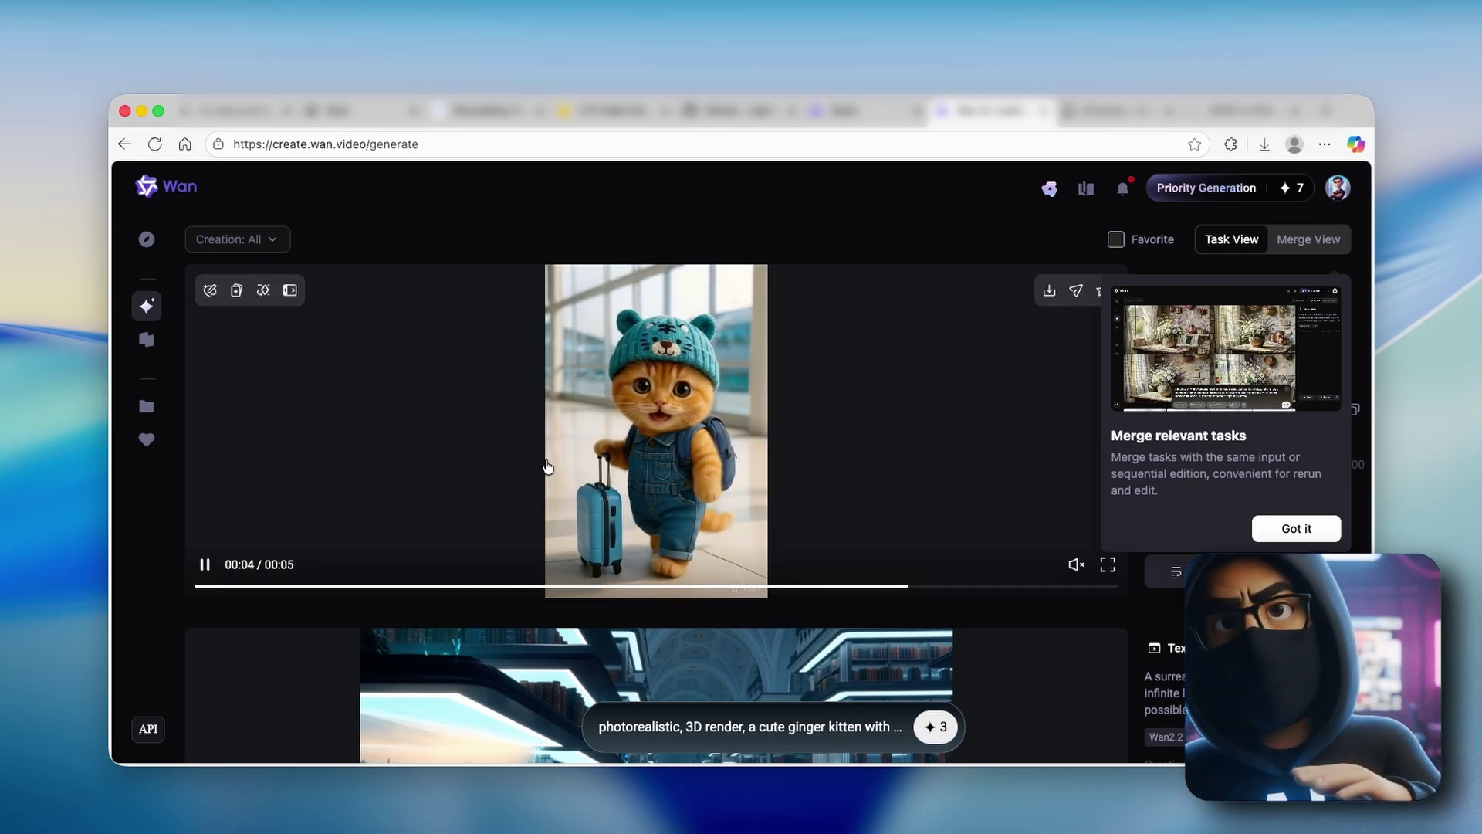
left_click(1108, 564)
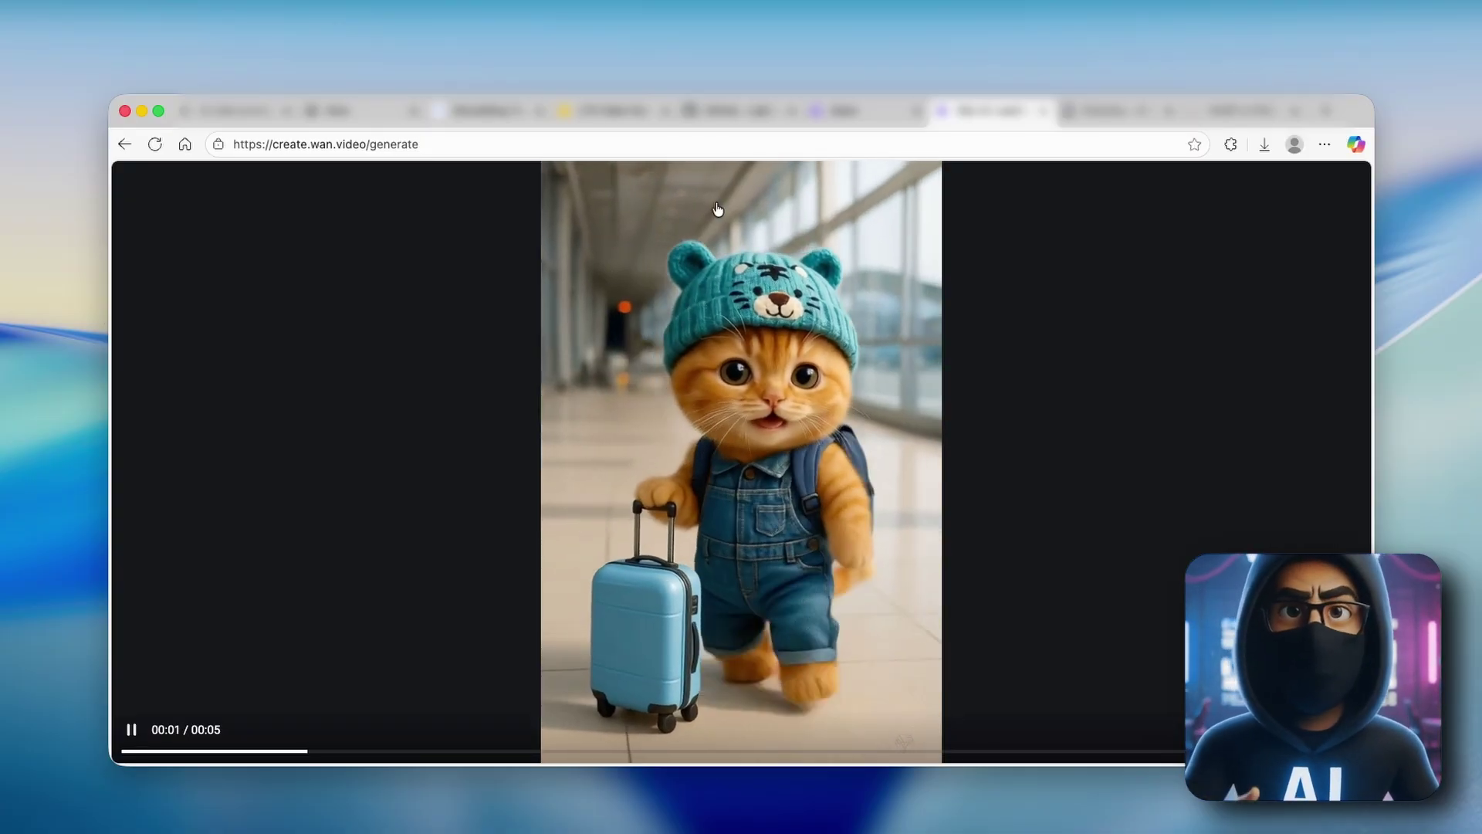
Step: Revisit the Qwen chat, LTX Studio clips and LTX Video Hugging Face space for comparison, and return to Wan to pause its kitten video
left_click(844, 112)
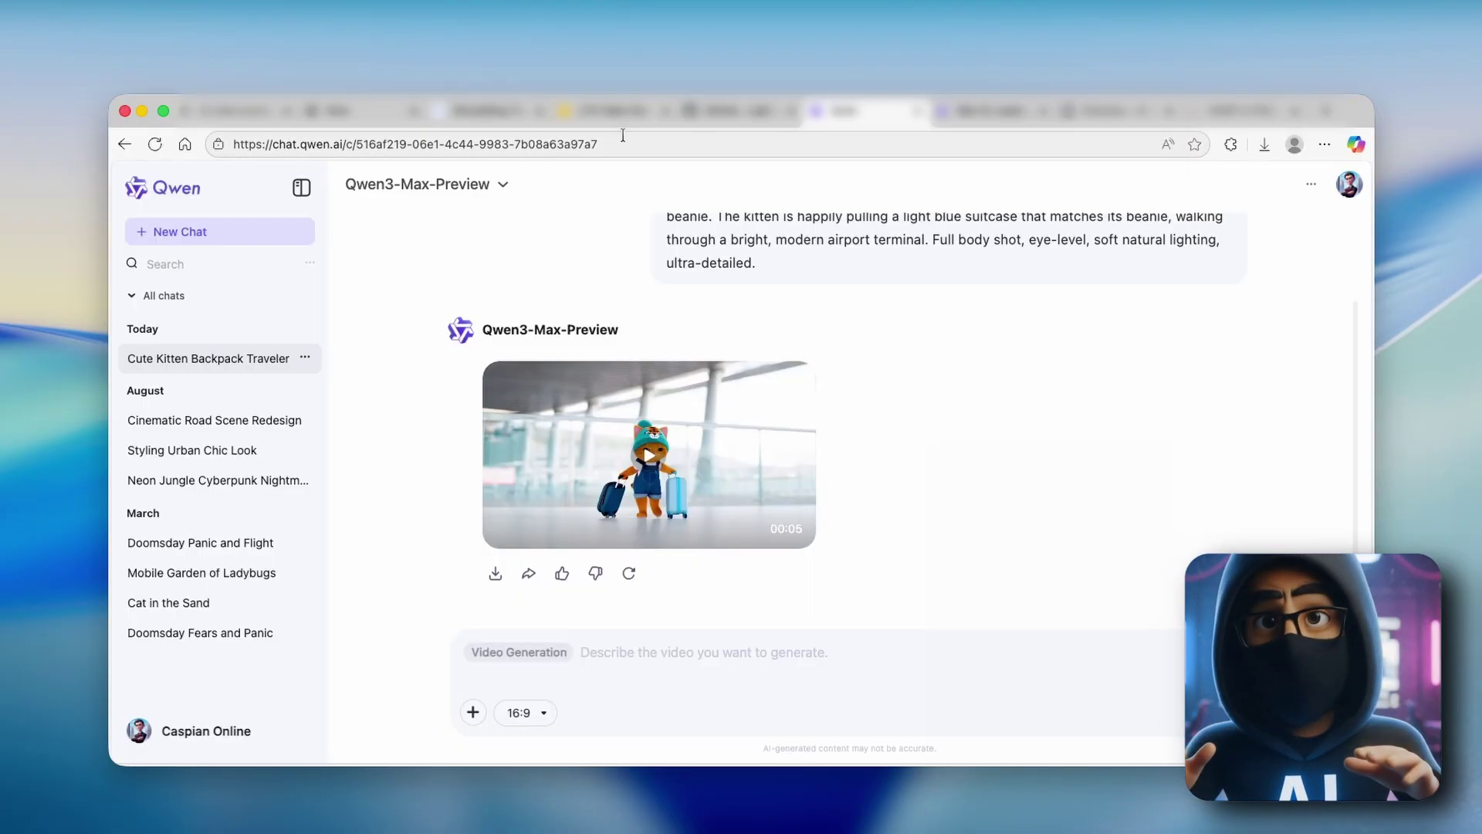
left_click(490, 112)
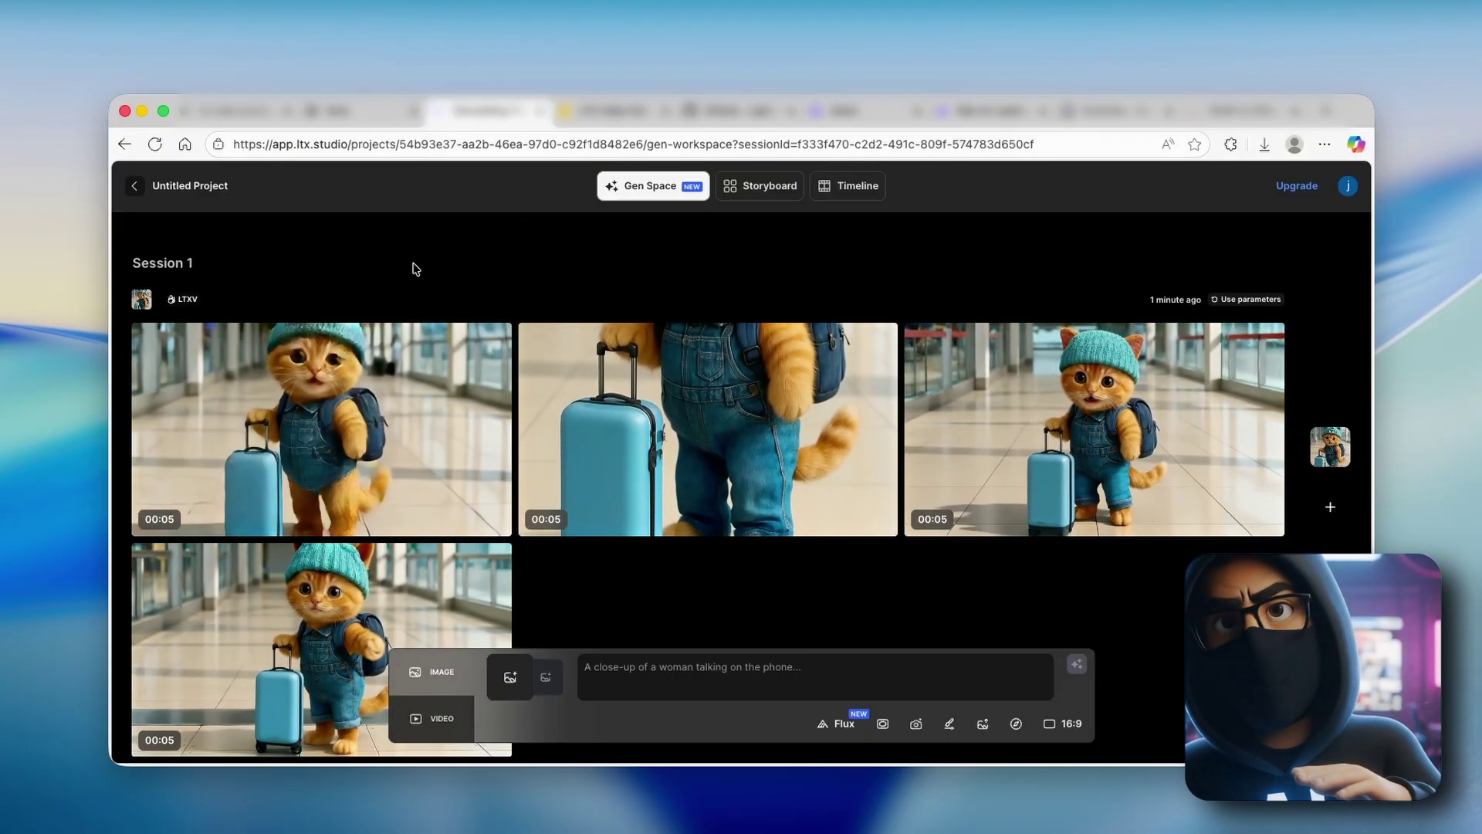
left_click(602, 113)
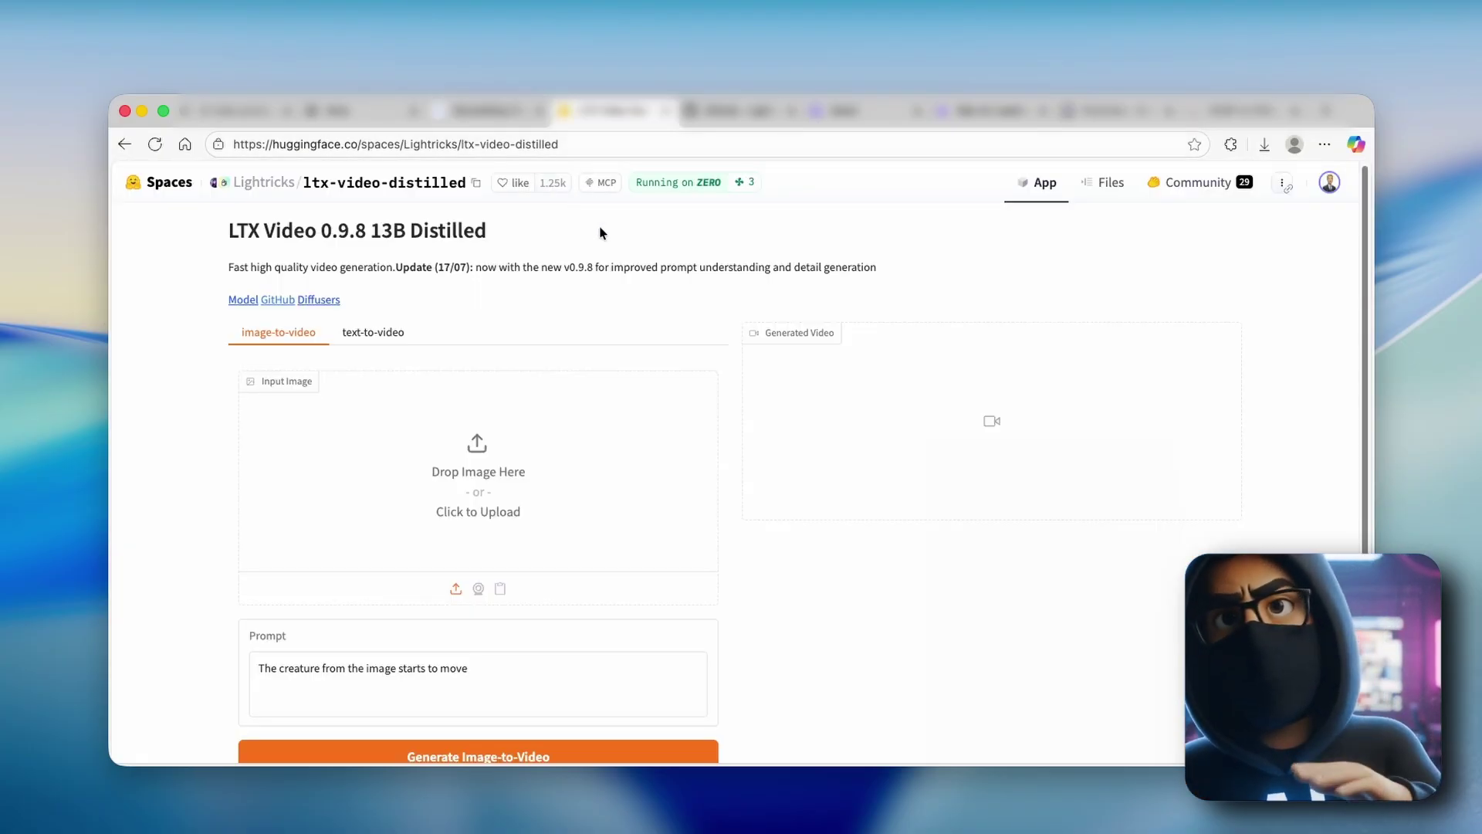
left_click(976, 116)
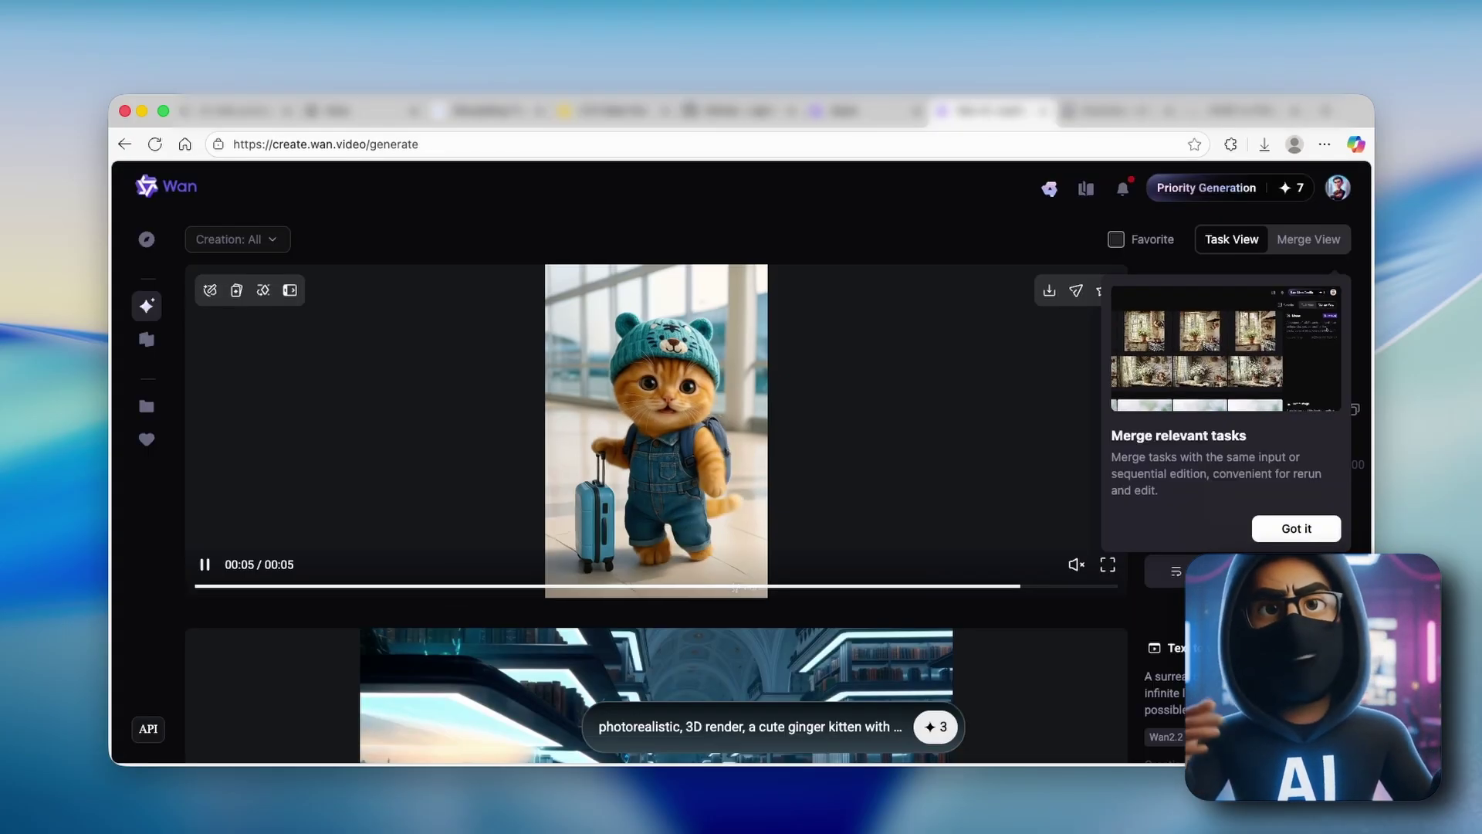
left_click(947, 486)
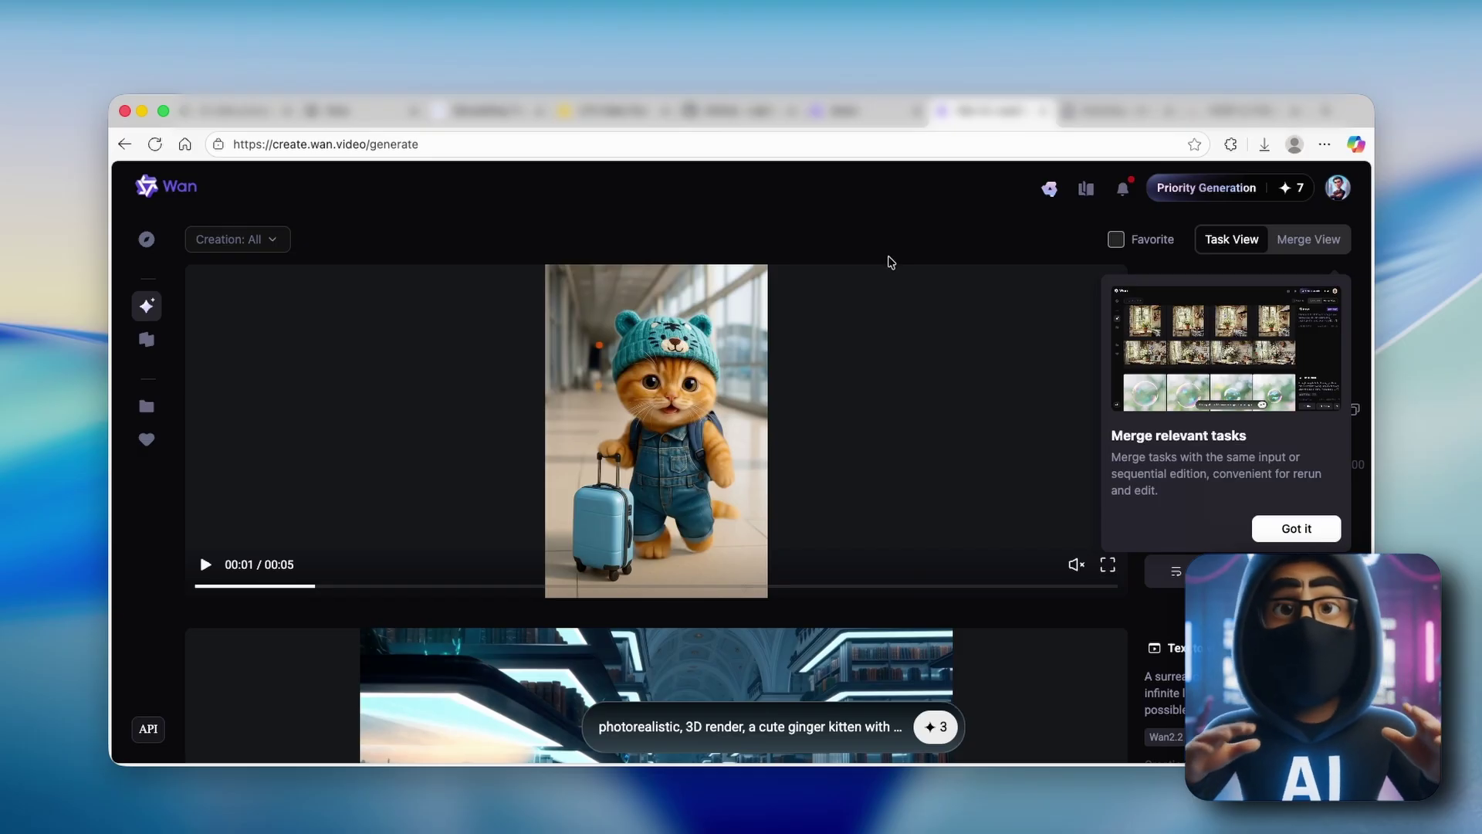
Step: Switch to RoboNeo and create a blank canvas project
left_click(1115, 110)
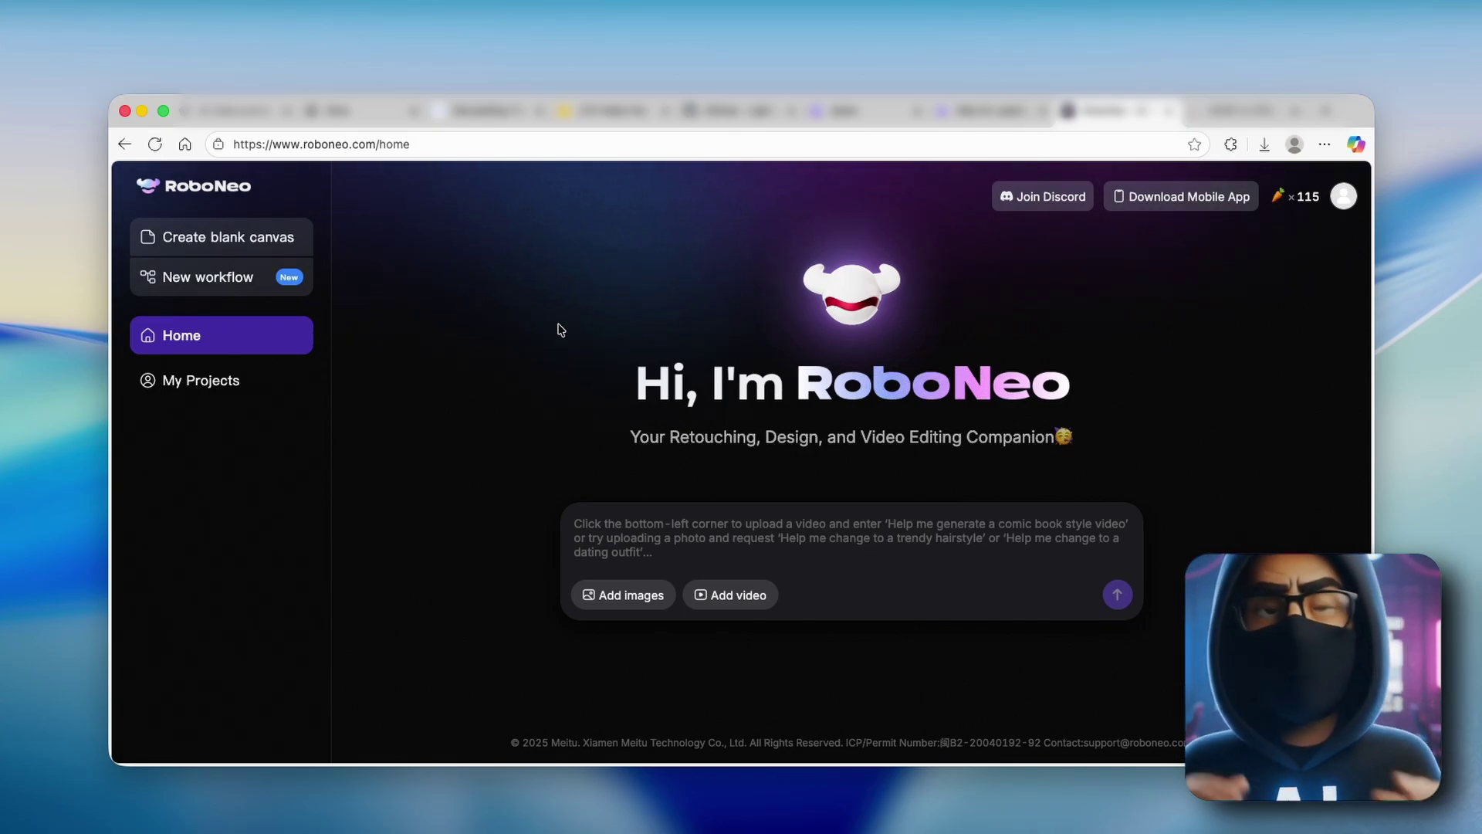
left_click(239, 188)
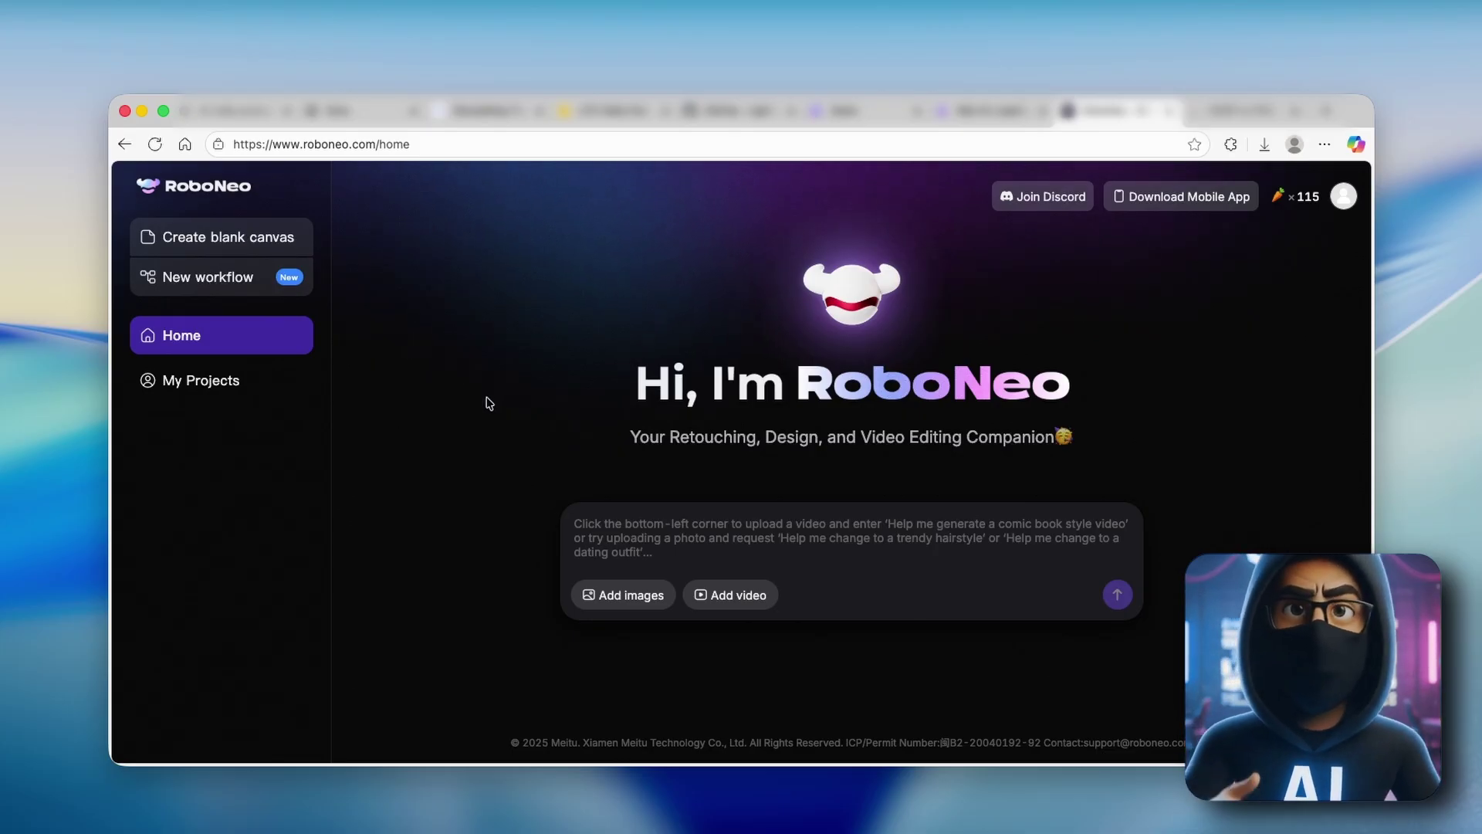
left_click(263, 239)
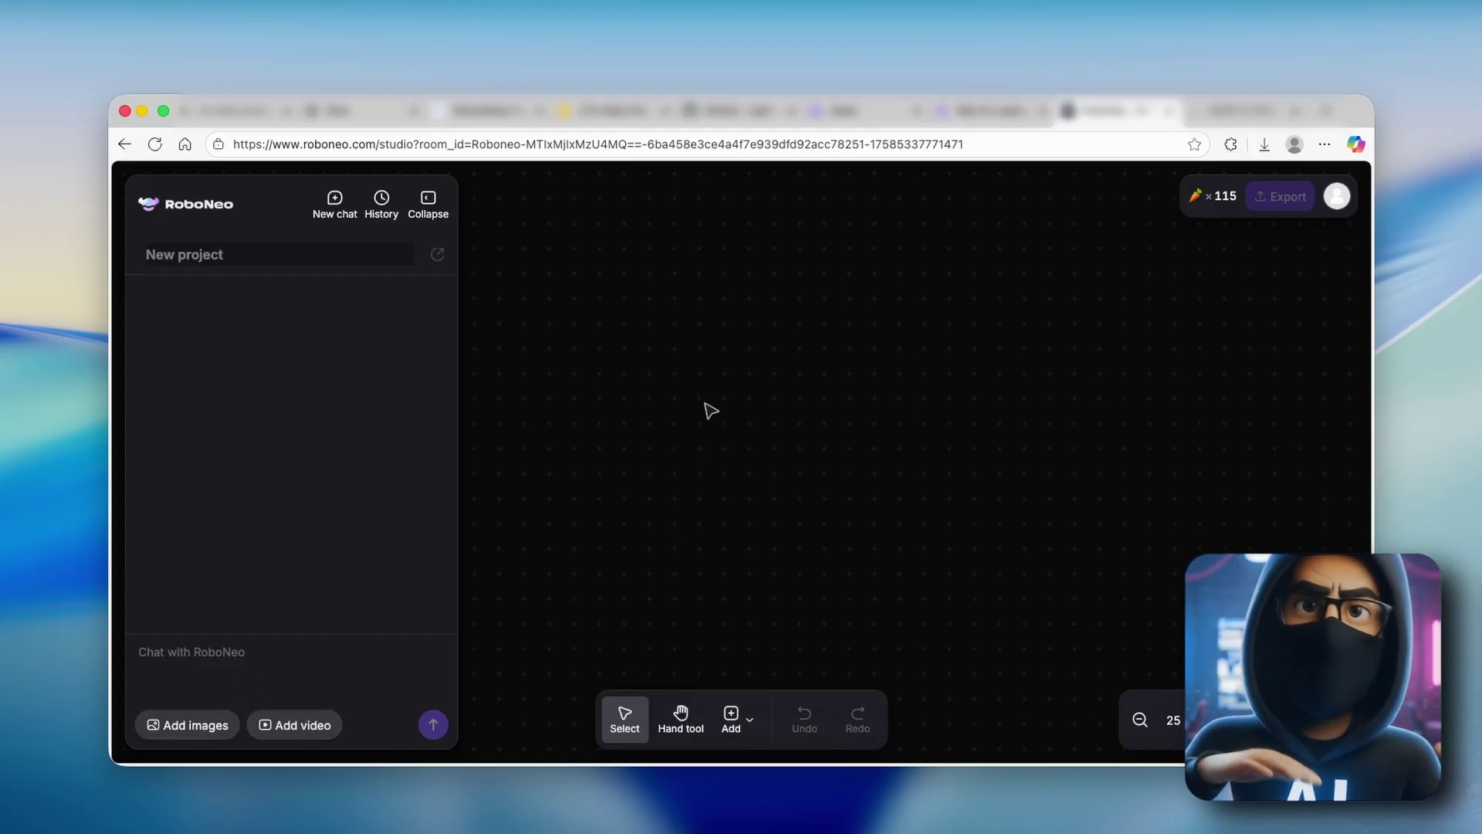
Step: Import the kitten image assets_task_01…94_img_0.png from Downloads onto the RoboNeo canvas
left_click(747, 726)
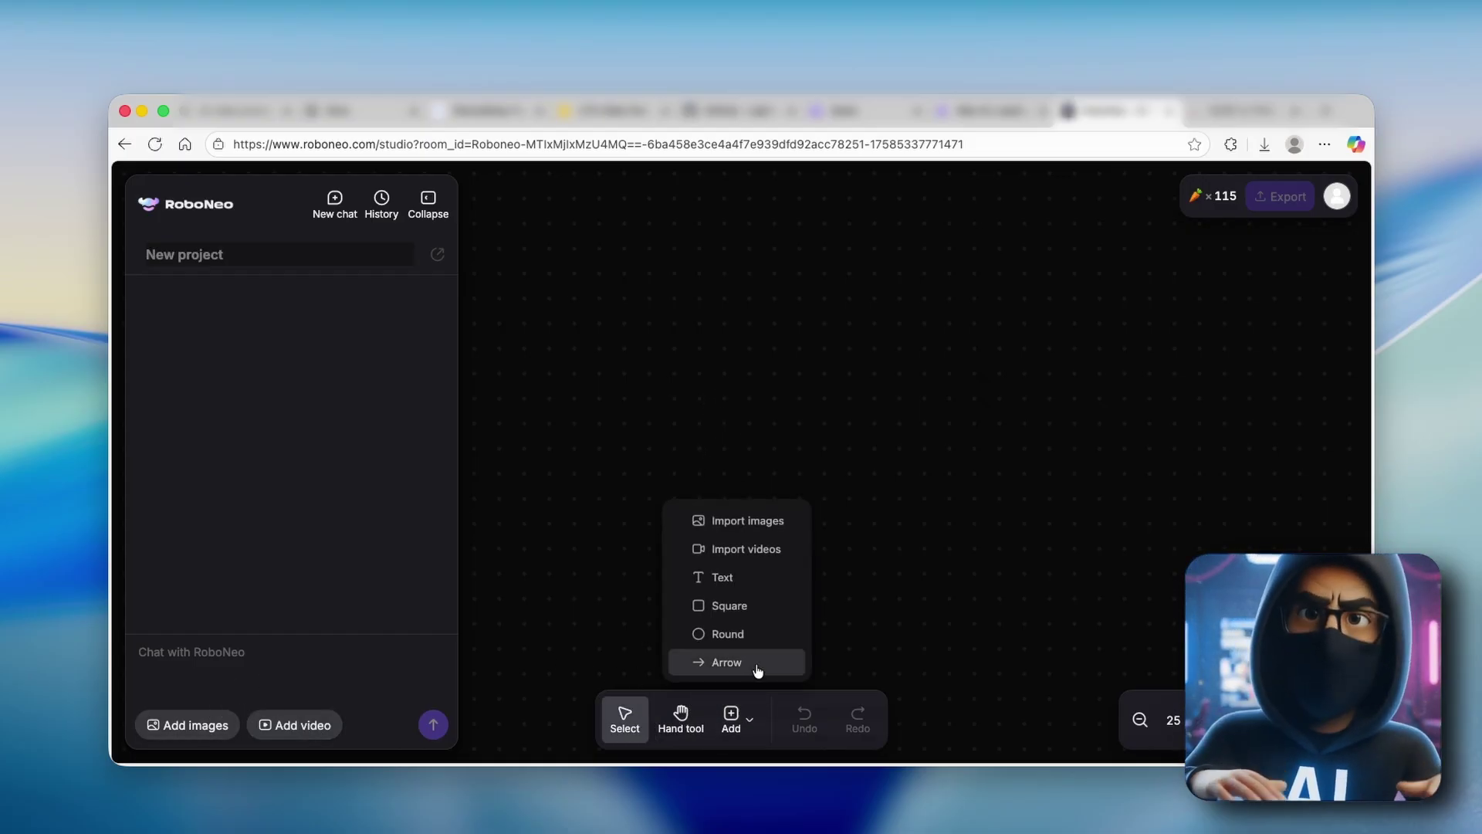
left_click(771, 521)
left_click(710, 351)
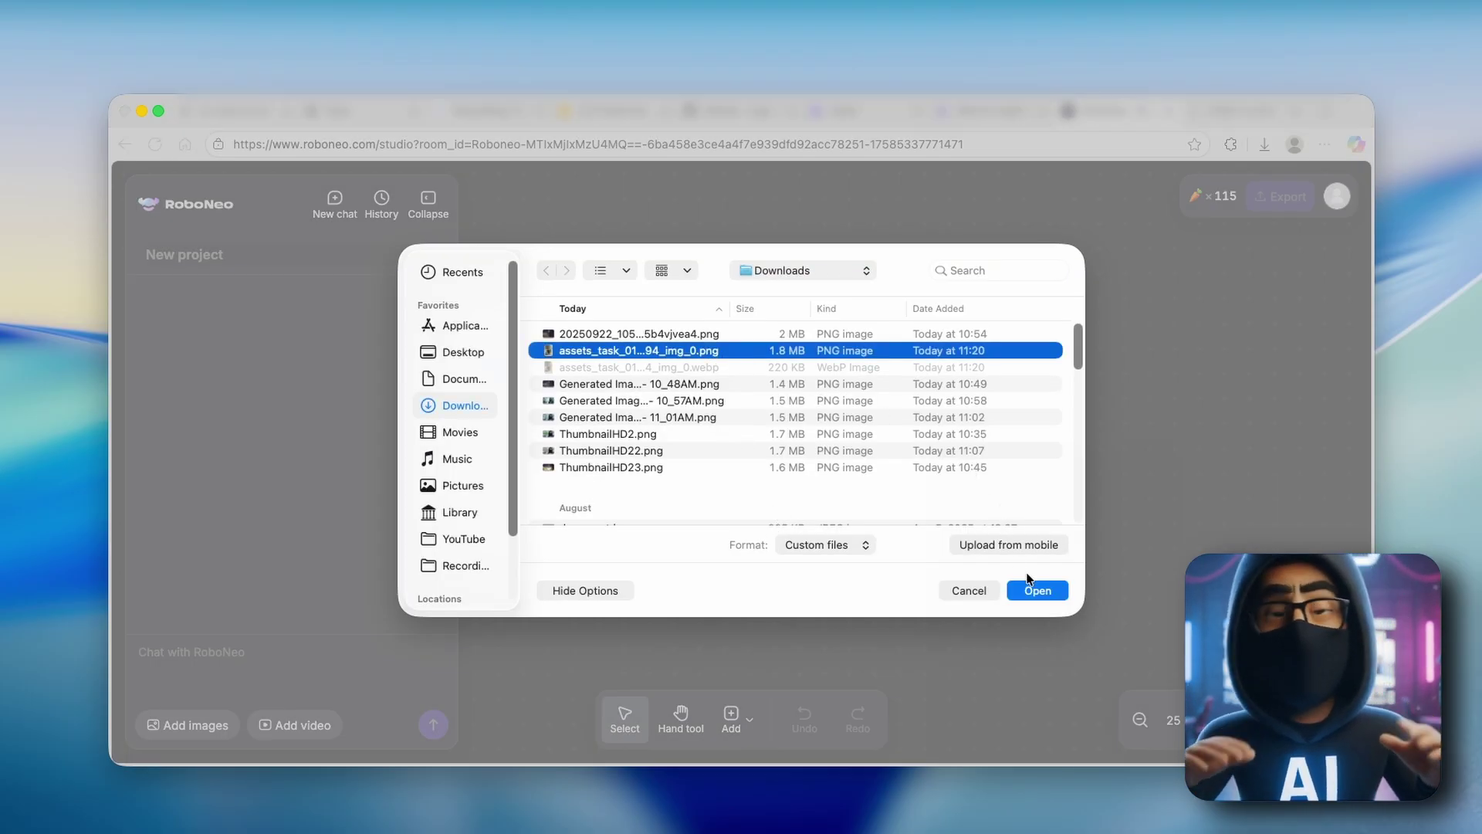
left_click(1034, 590)
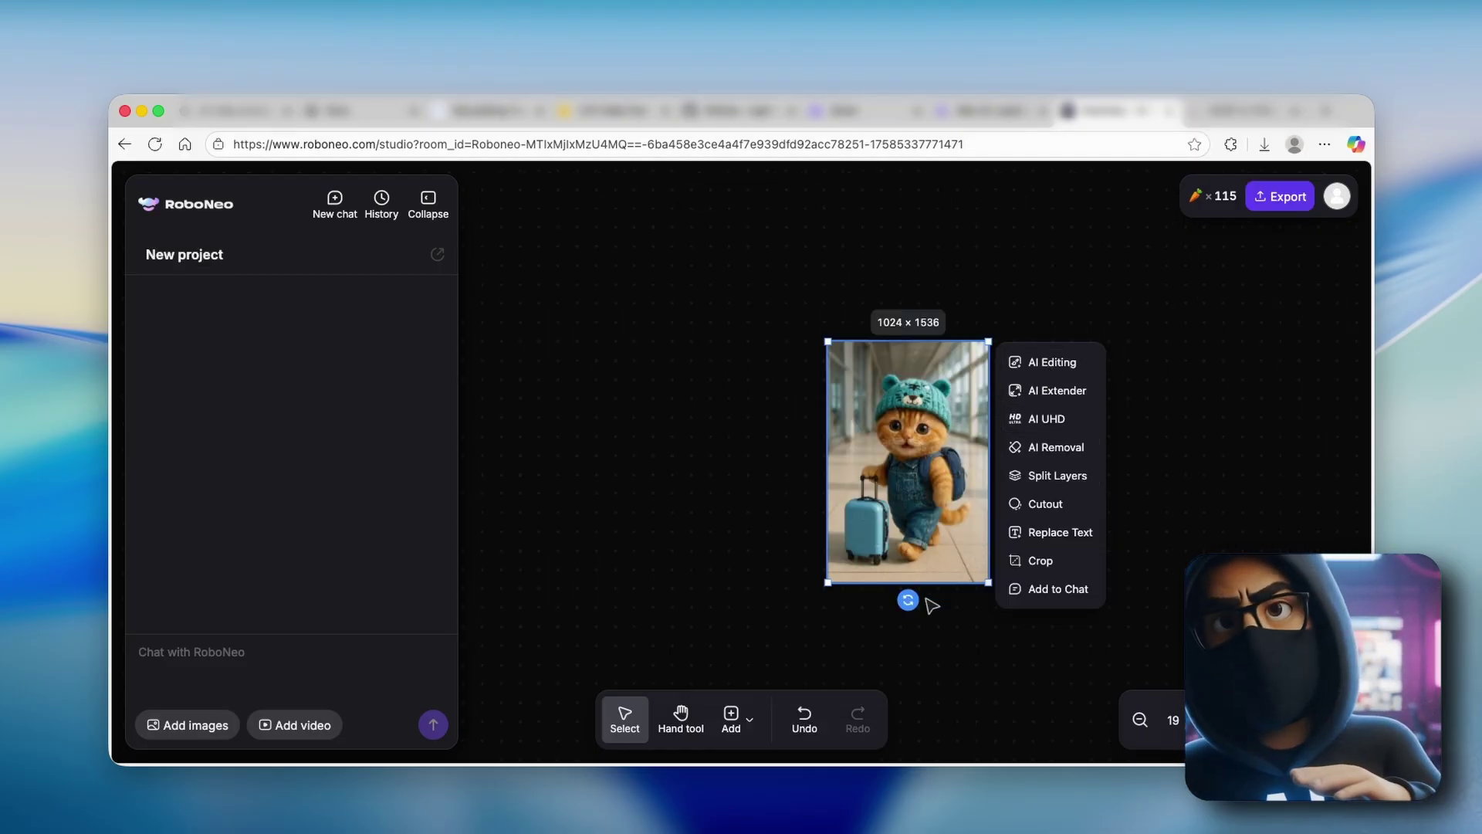
Step: Start the RoboNeo chat request with "create an ai video from this image:"
left_click(750, 719)
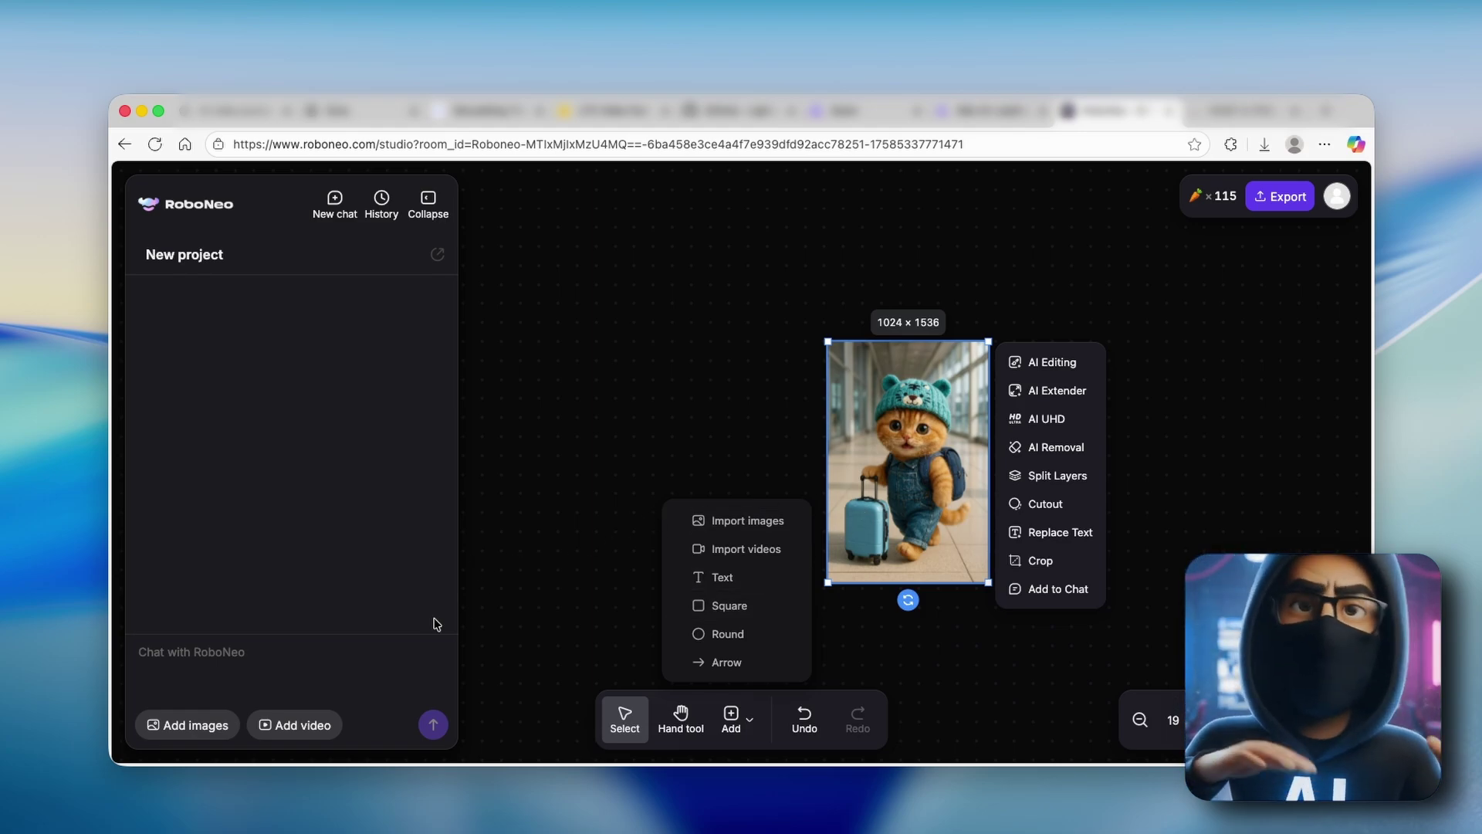
left_click(295, 645)
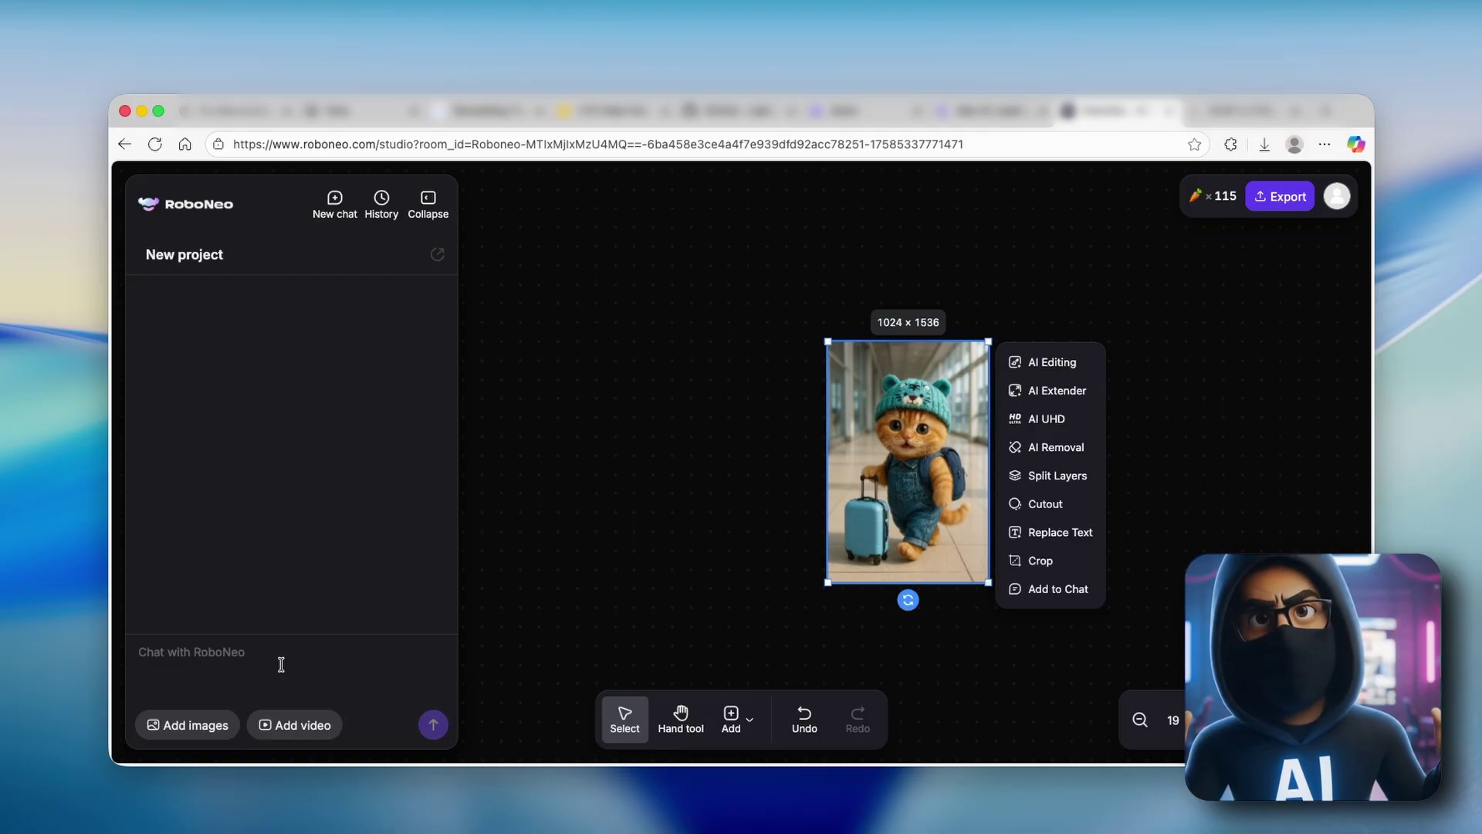
type("create an ai video from this image:")
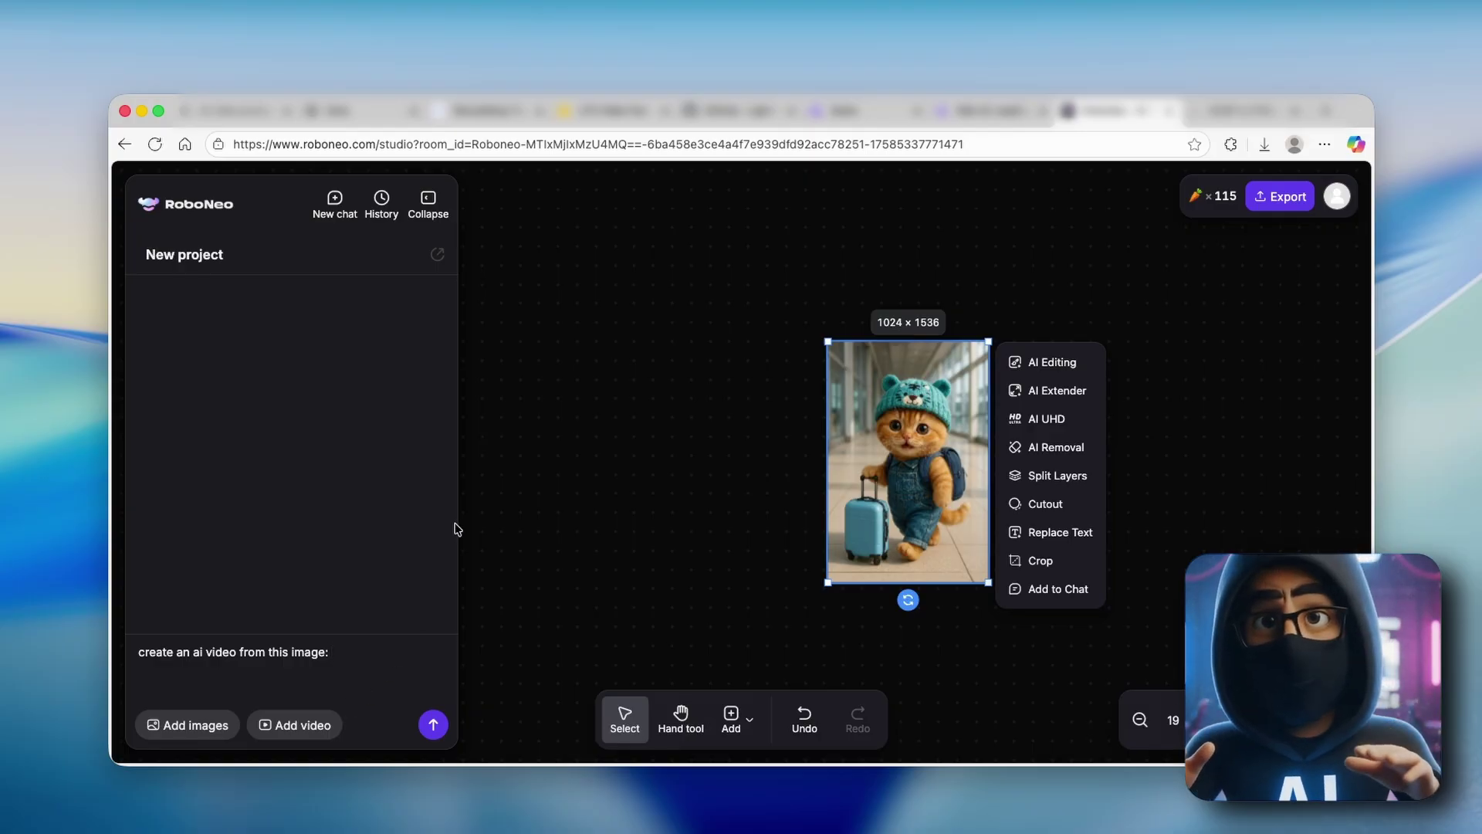
Step: Append the photorealistic ginger kitten prompt from the Sora page, remove its "--ar 9:16" ending, and send the request in RoboNeo
left_click(345, 116)
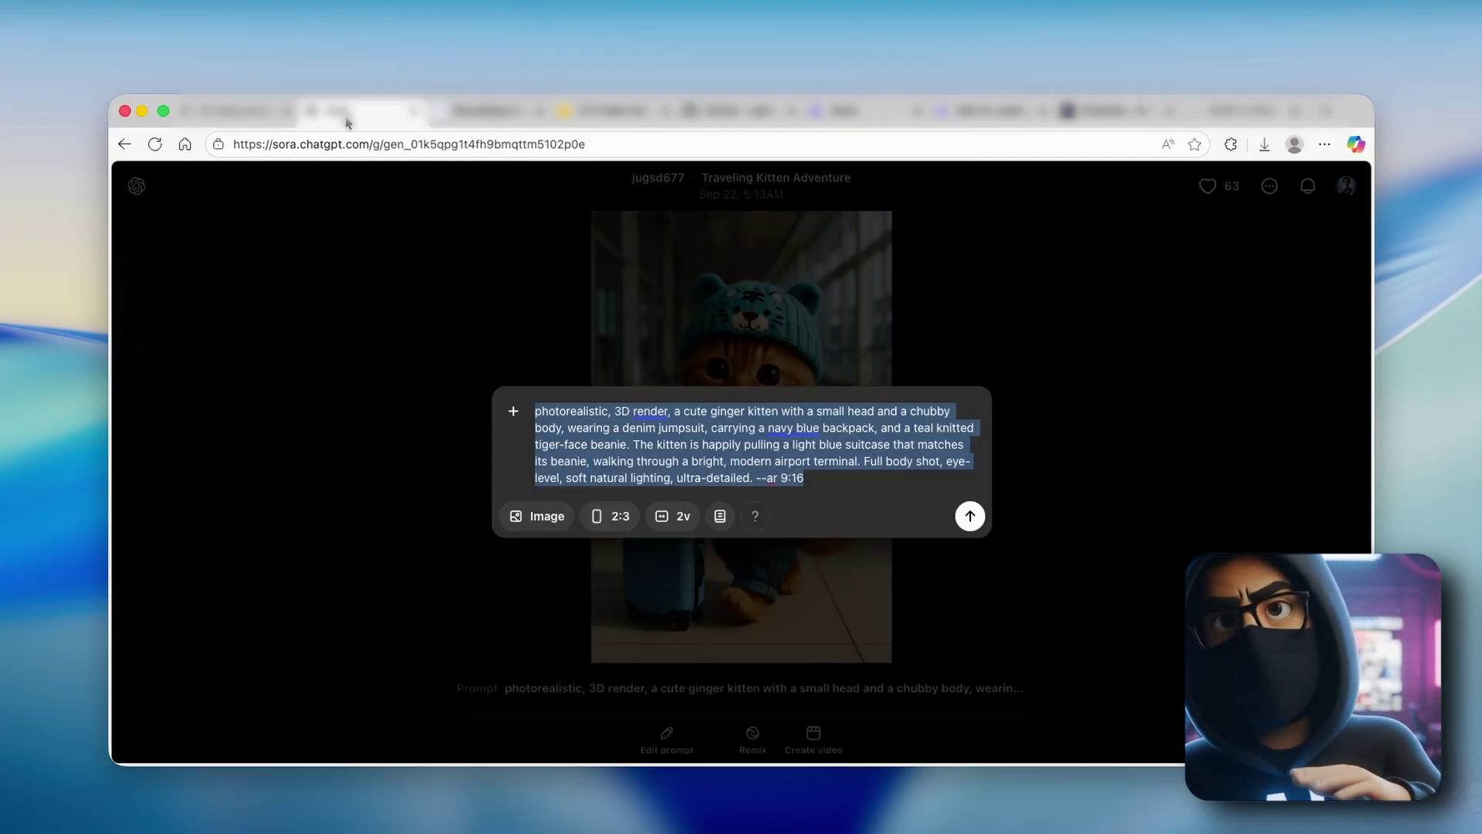
key("ctrl+shift+Tab")
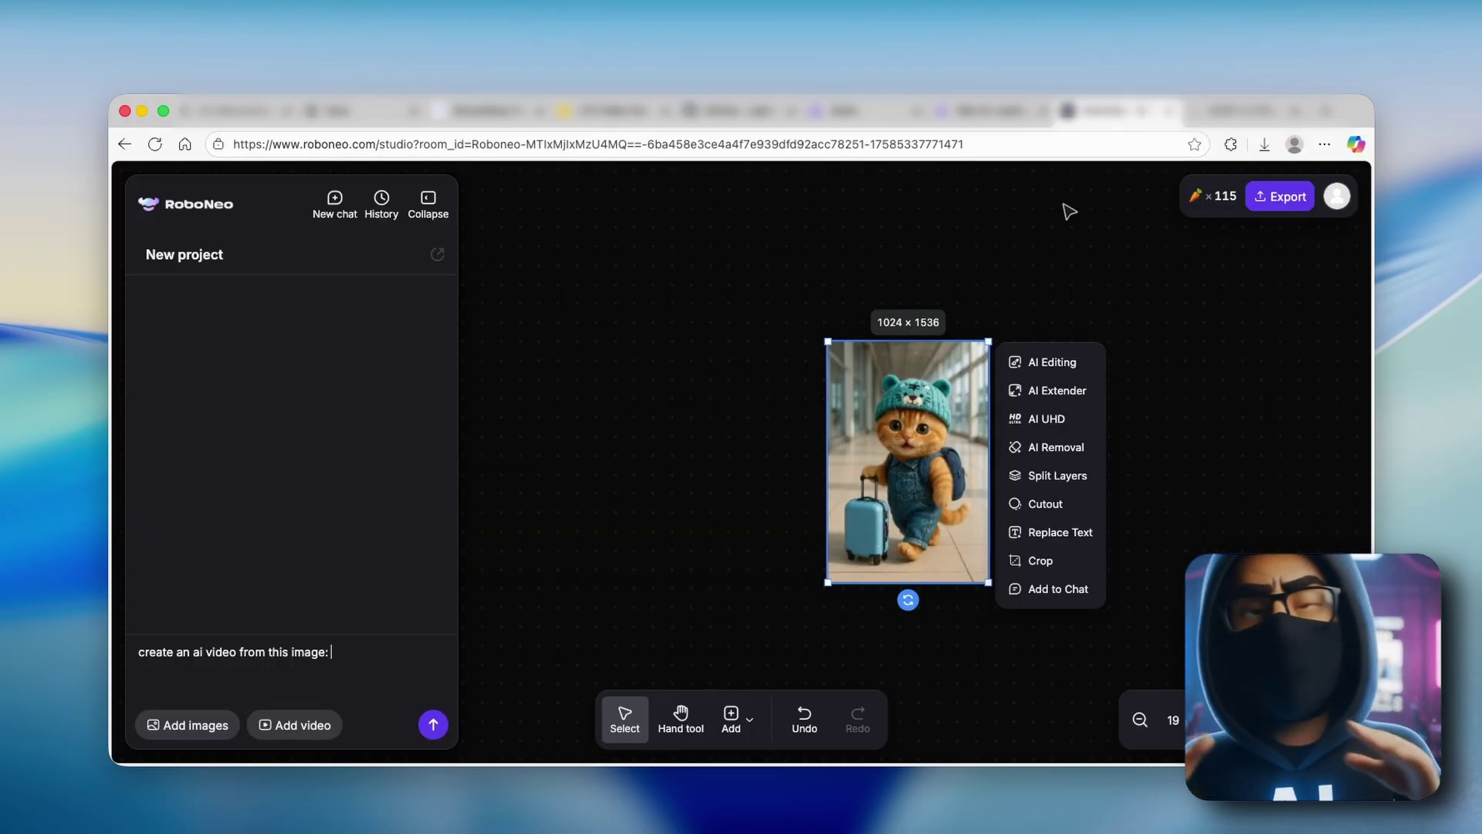
left_click(360, 681)
type("photorealistic, 3D render, a cute ginger kitten with a small head and a chubby body, wearing a denim jumpsuit, carrying a navy blue backpack, and a teal knitted tiger-face beanie. The kitten is happily pulling a light blue suitcase that matches its beanie, walking through a bright, modern airport terminal. Full body shot, eye-level, soft natural lighting, ultra-detailed. --ar 9:16")
left_click_drag(417, 685, 363, 686)
key("BackSpace")
key("BackSpace")
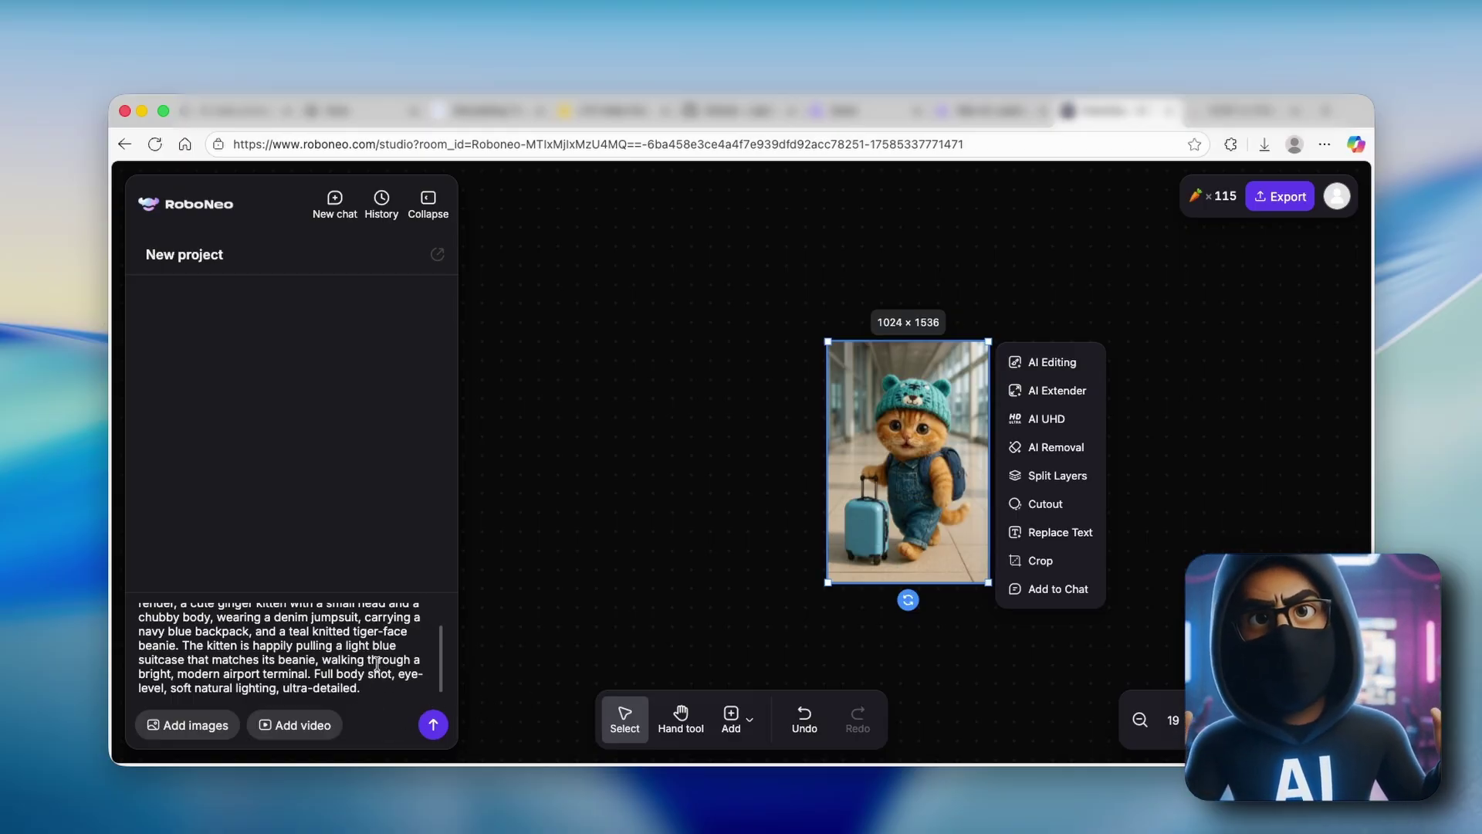
left_click(433, 724)
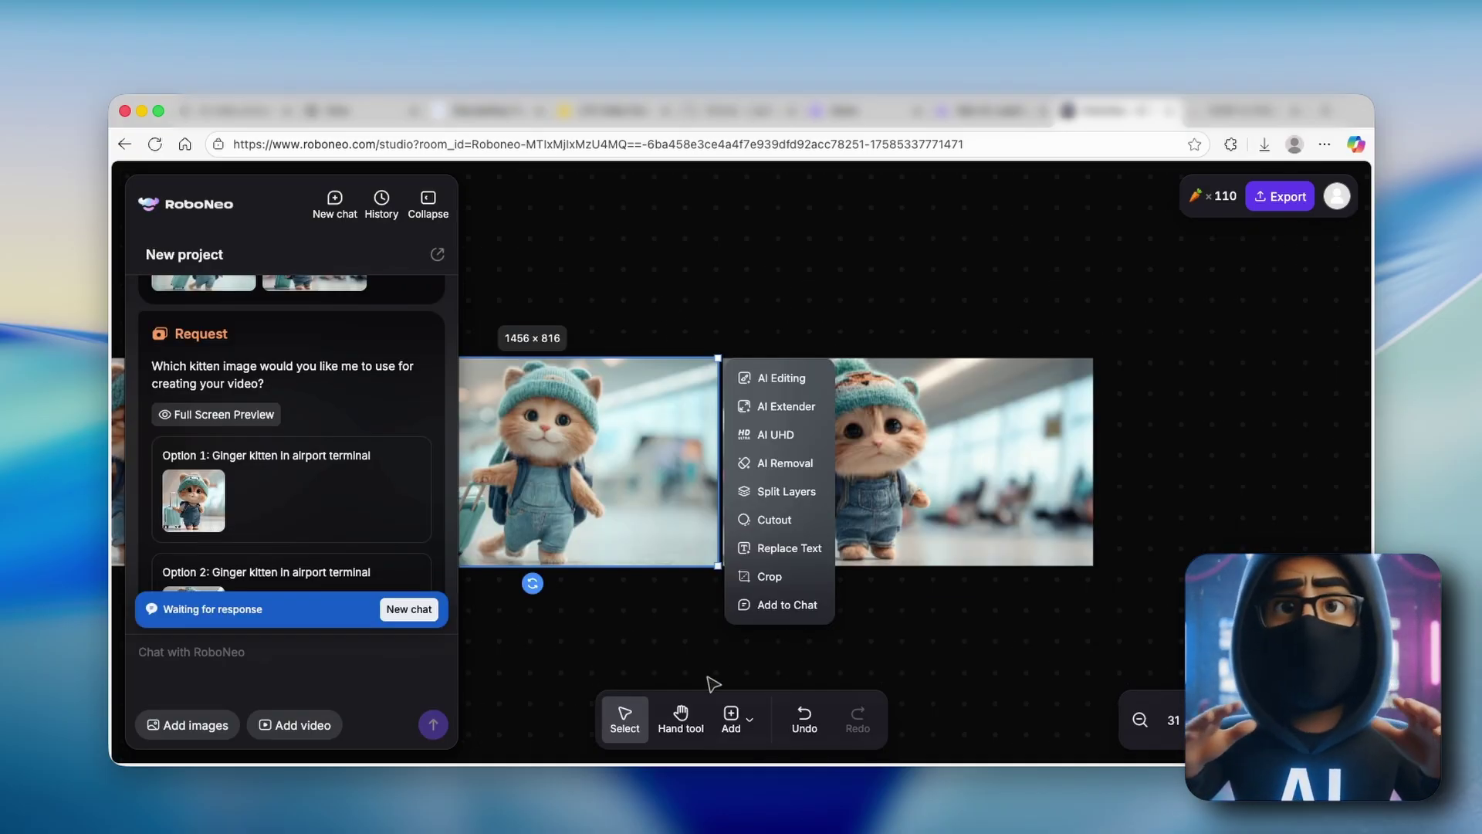
Step: Compare the generated kitten images on the canvas, choose Option 3 as the video's source, and continue to video generation
left_click(680, 716)
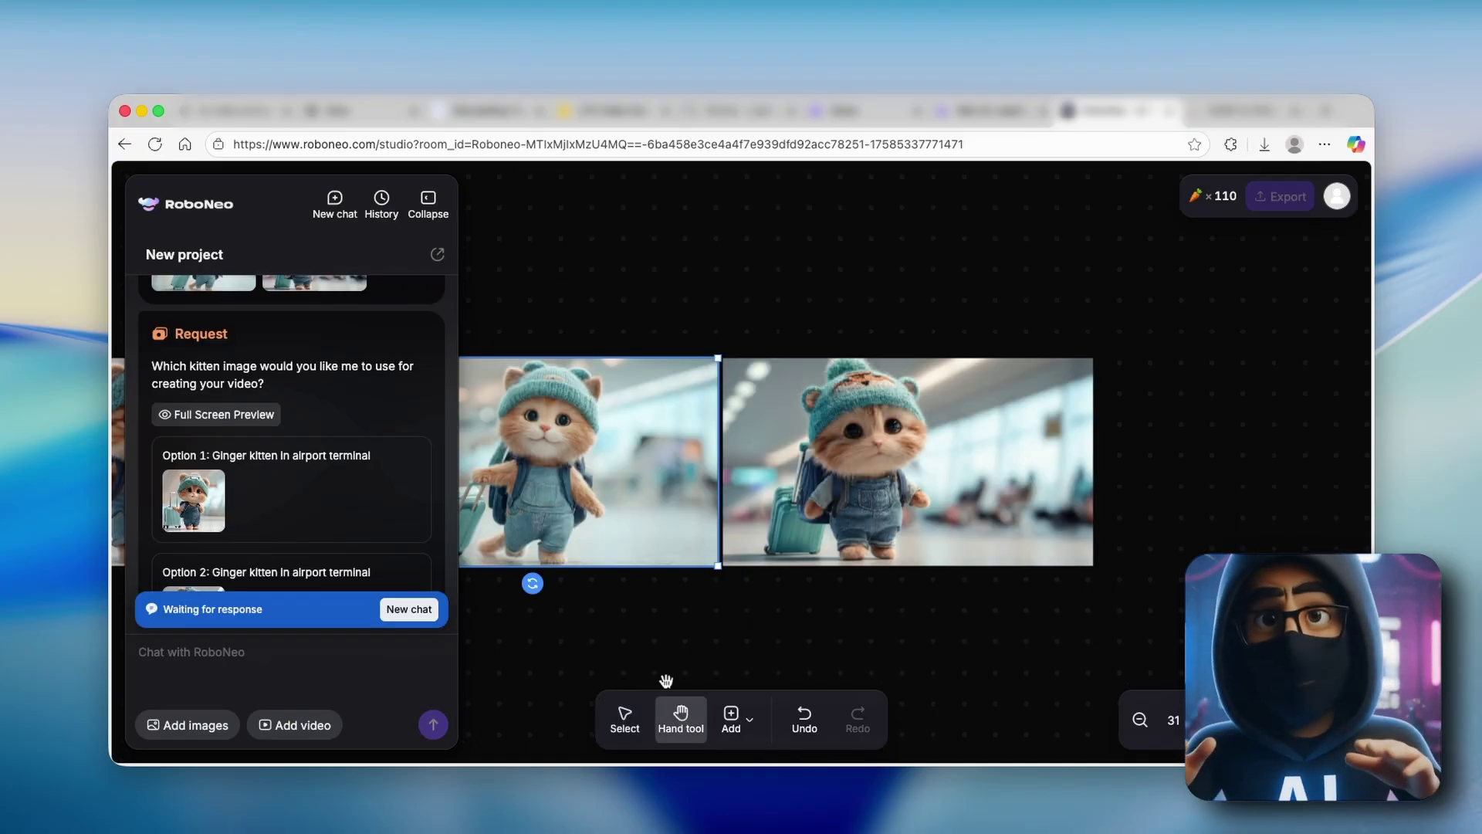
left_click_drag(664, 681, 871, 529)
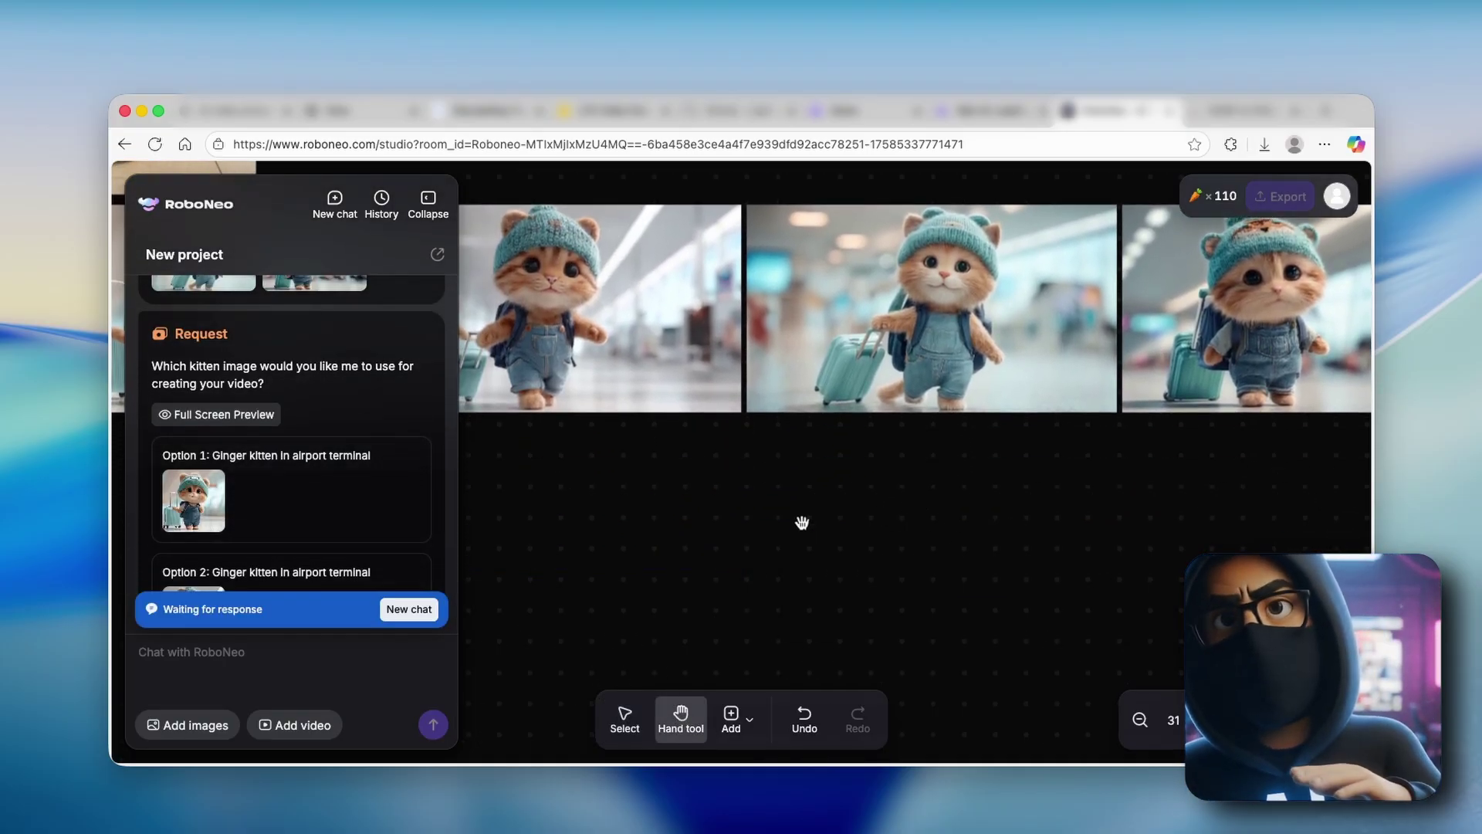
left_click_drag(1181, 559, 855, 597)
left_click_drag(1011, 573, 1165, 589)
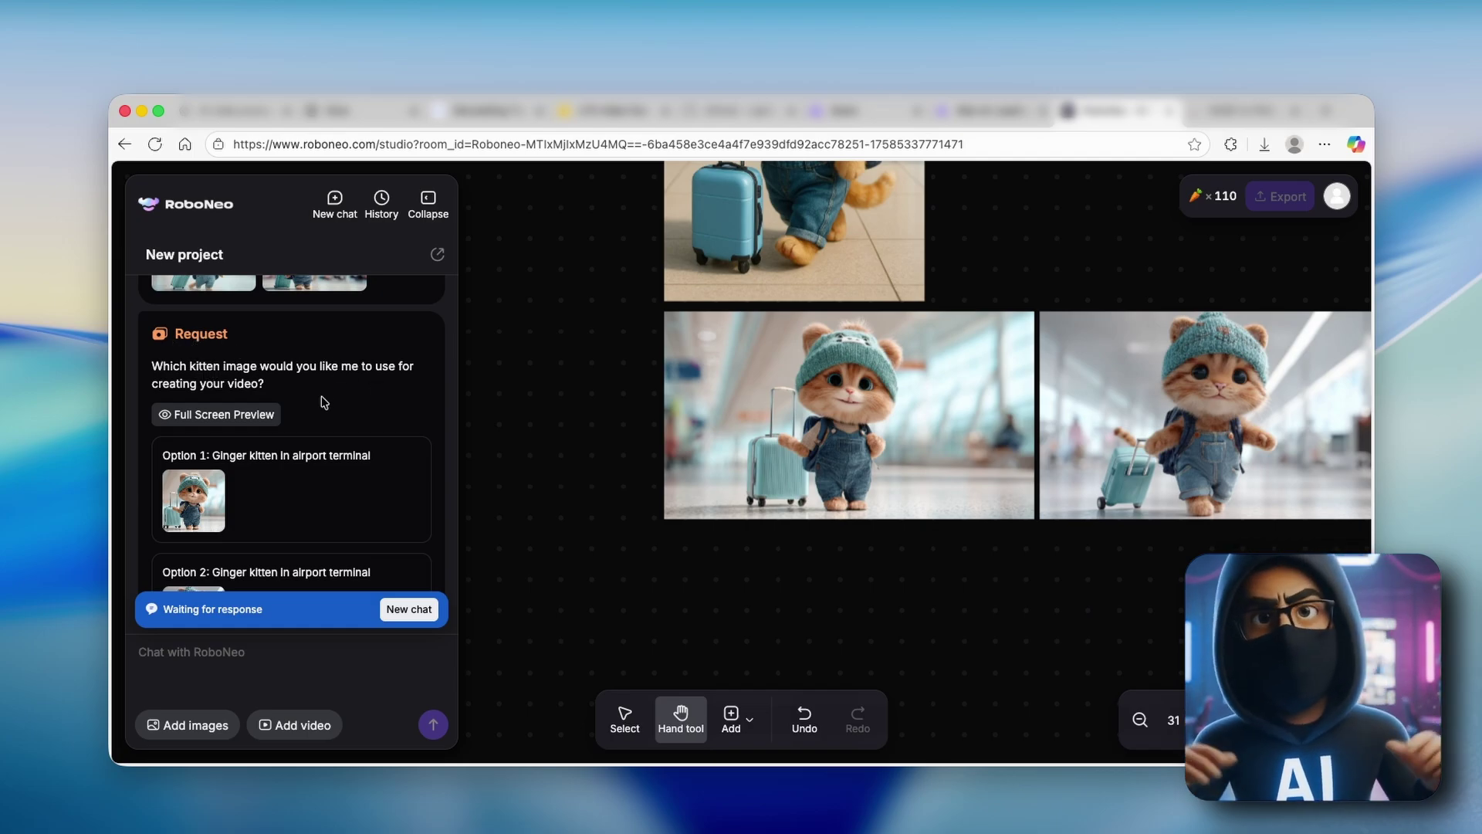
scroll(309, 386, "down", 2)
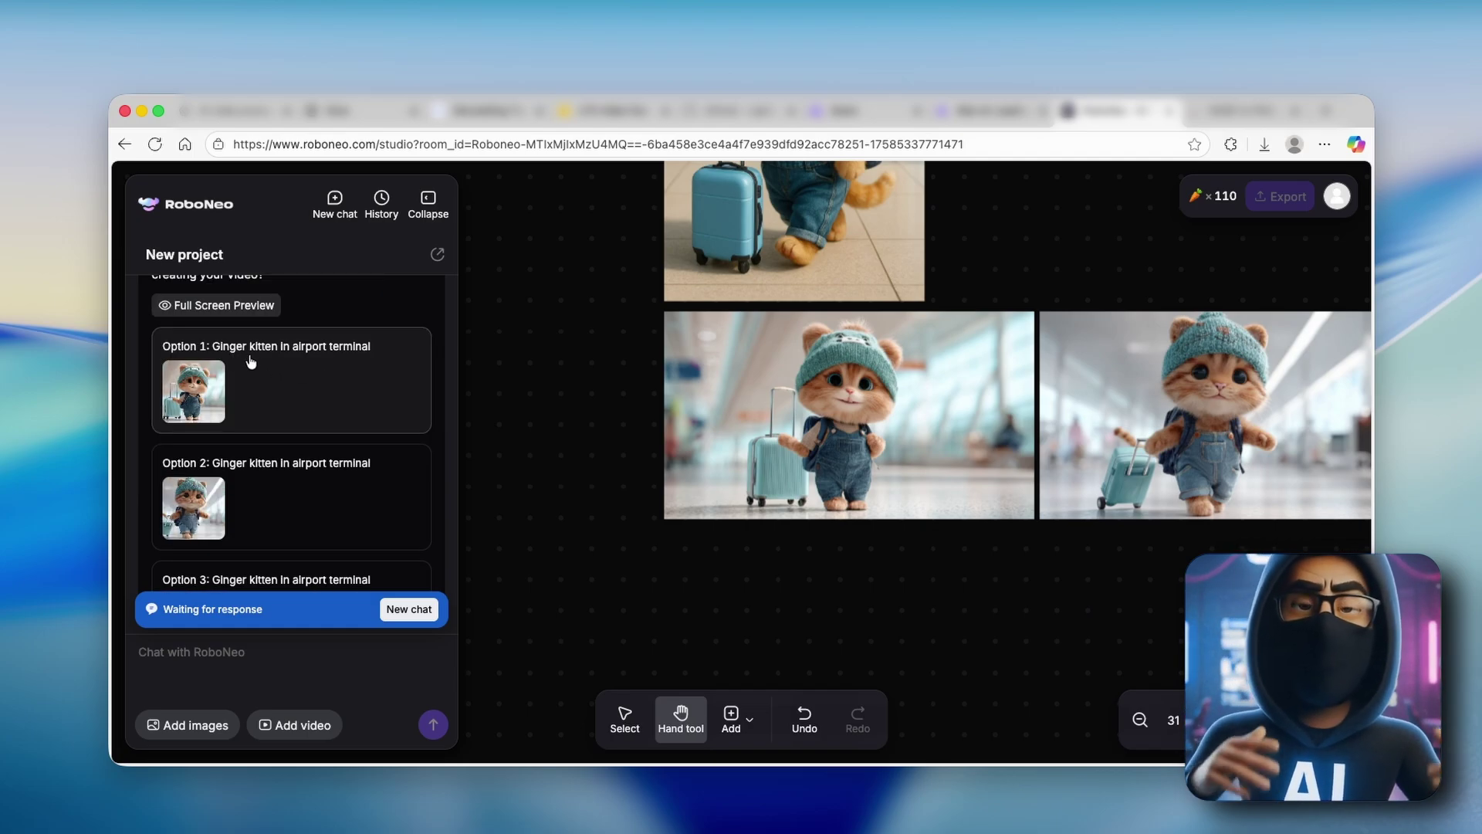
scroll(316, 371, "down", 2)
scroll(285, 377, "down", 2)
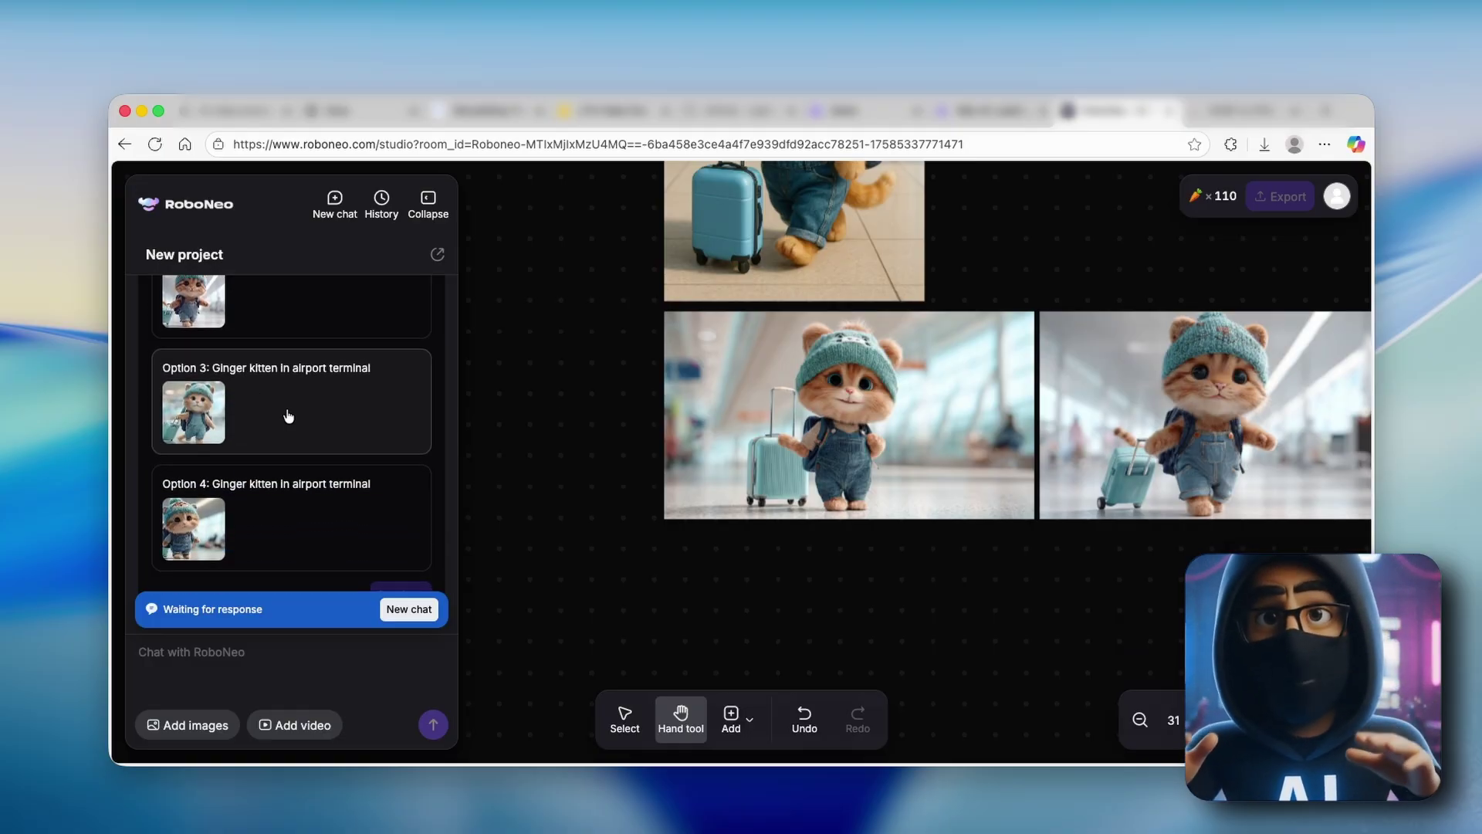
left_click_drag(856, 563, 586, 543)
scroll(764, 563, "right", 6)
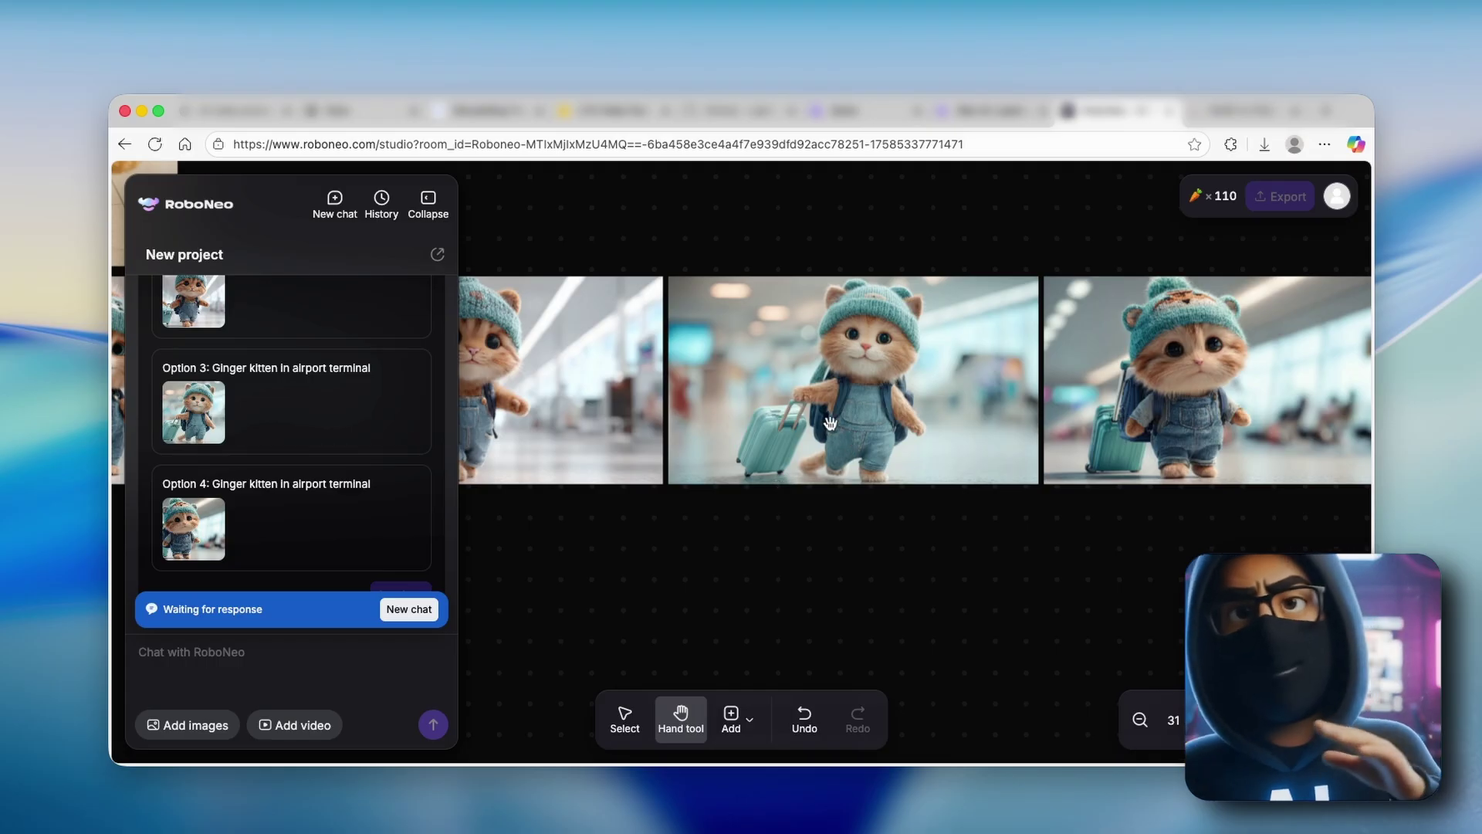
left_click(356, 411)
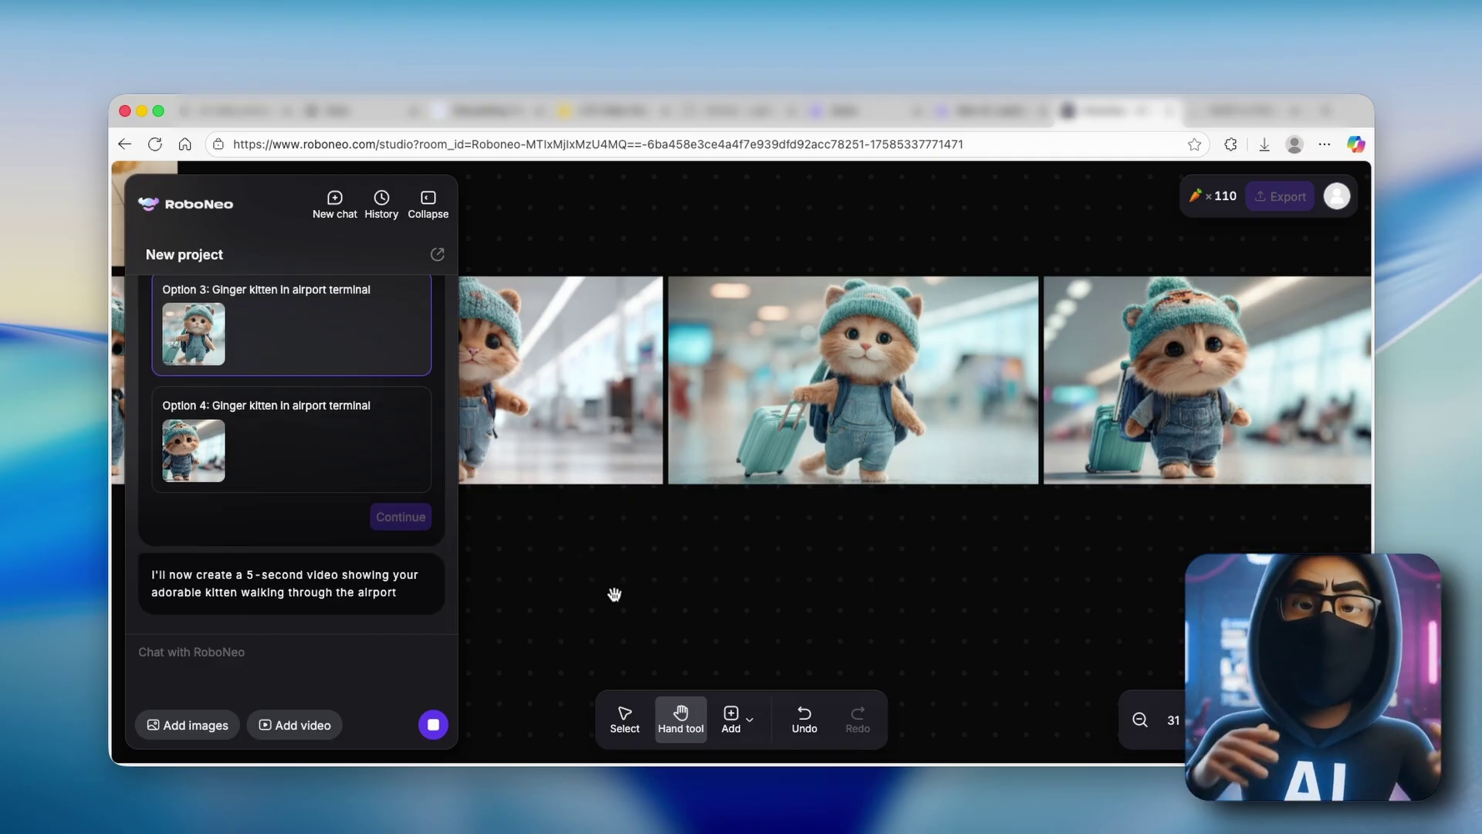
Step: Check the estimated generation time shown for the kitten video in the chat
left_click_drag(863, 572, 907, 483)
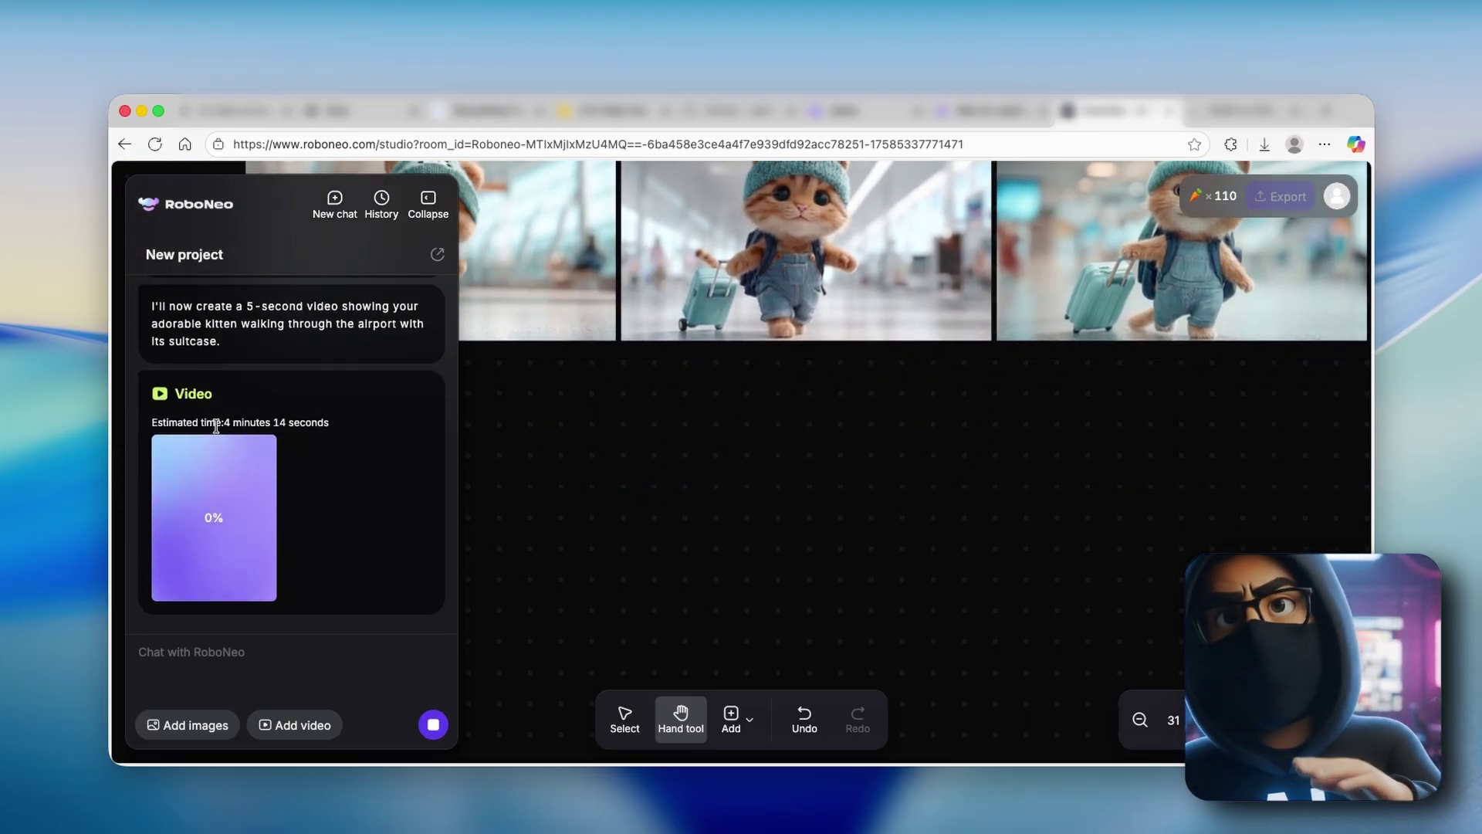
left_click_drag(223, 419, 335, 424)
left_click(351, 424)
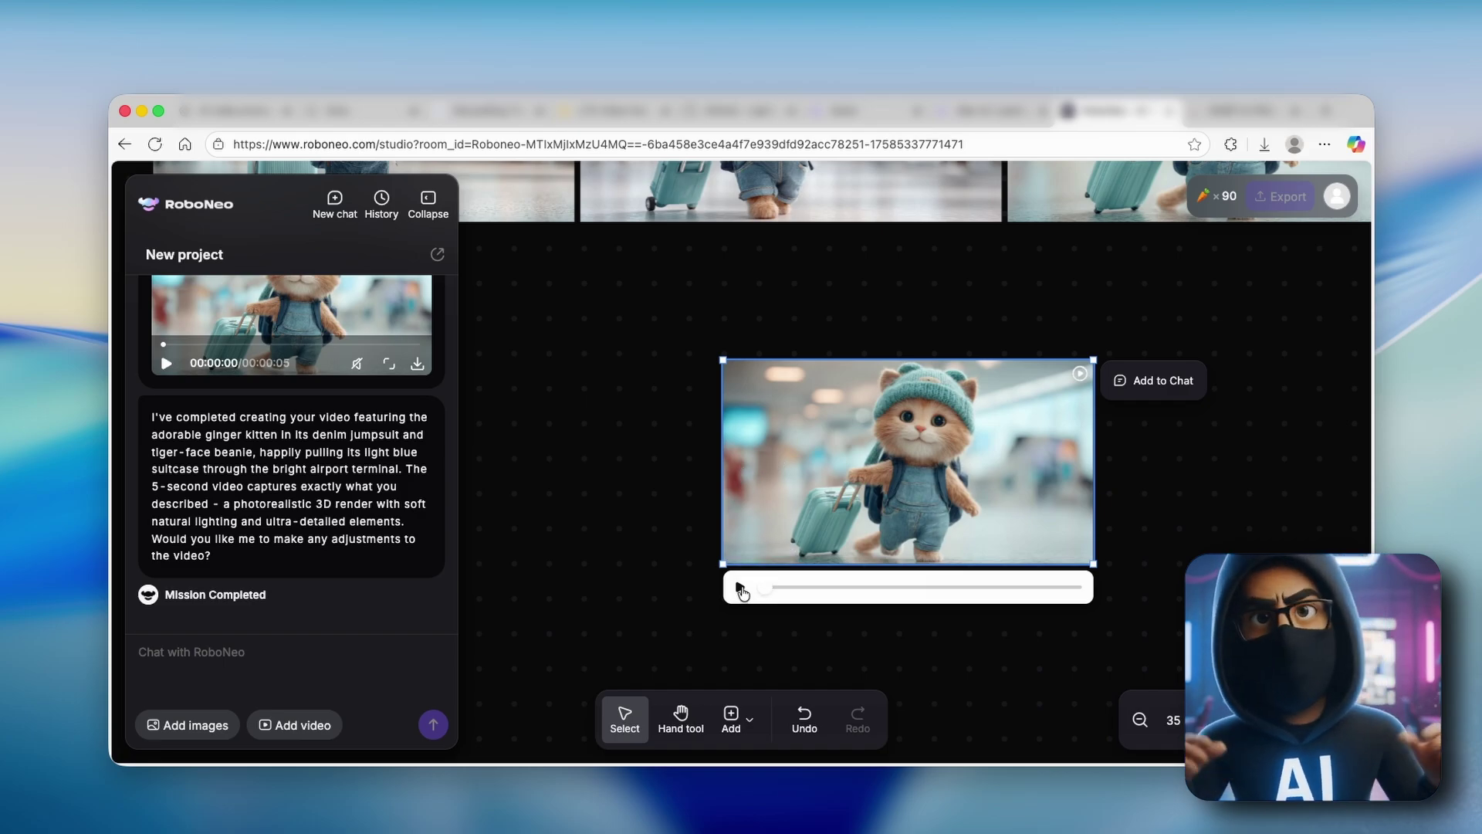
Step: Play the finished kitten video on the canvas, rewind it to the start, and view its available actions
left_click(739, 586)
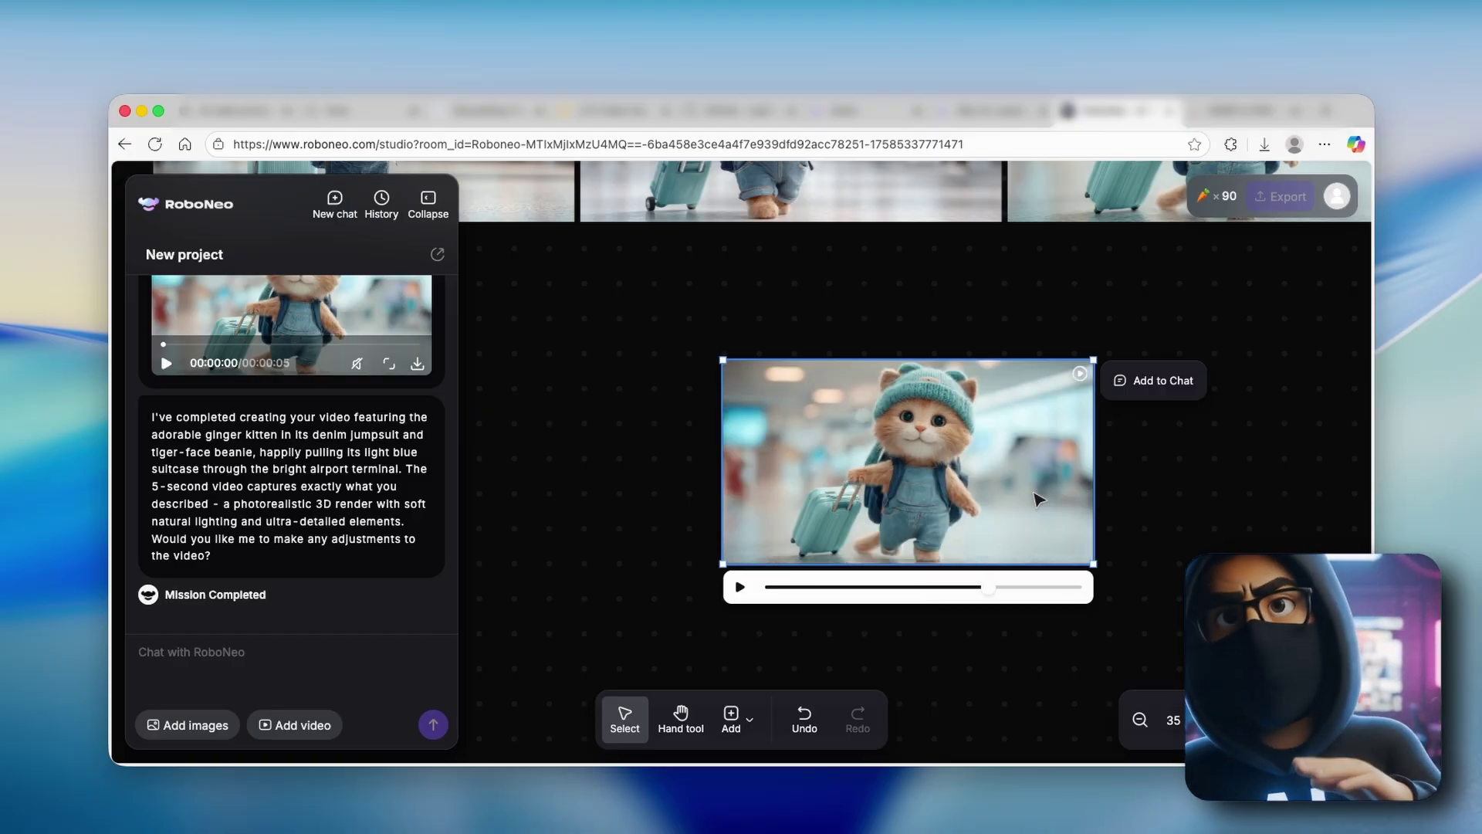
left_click(770, 590)
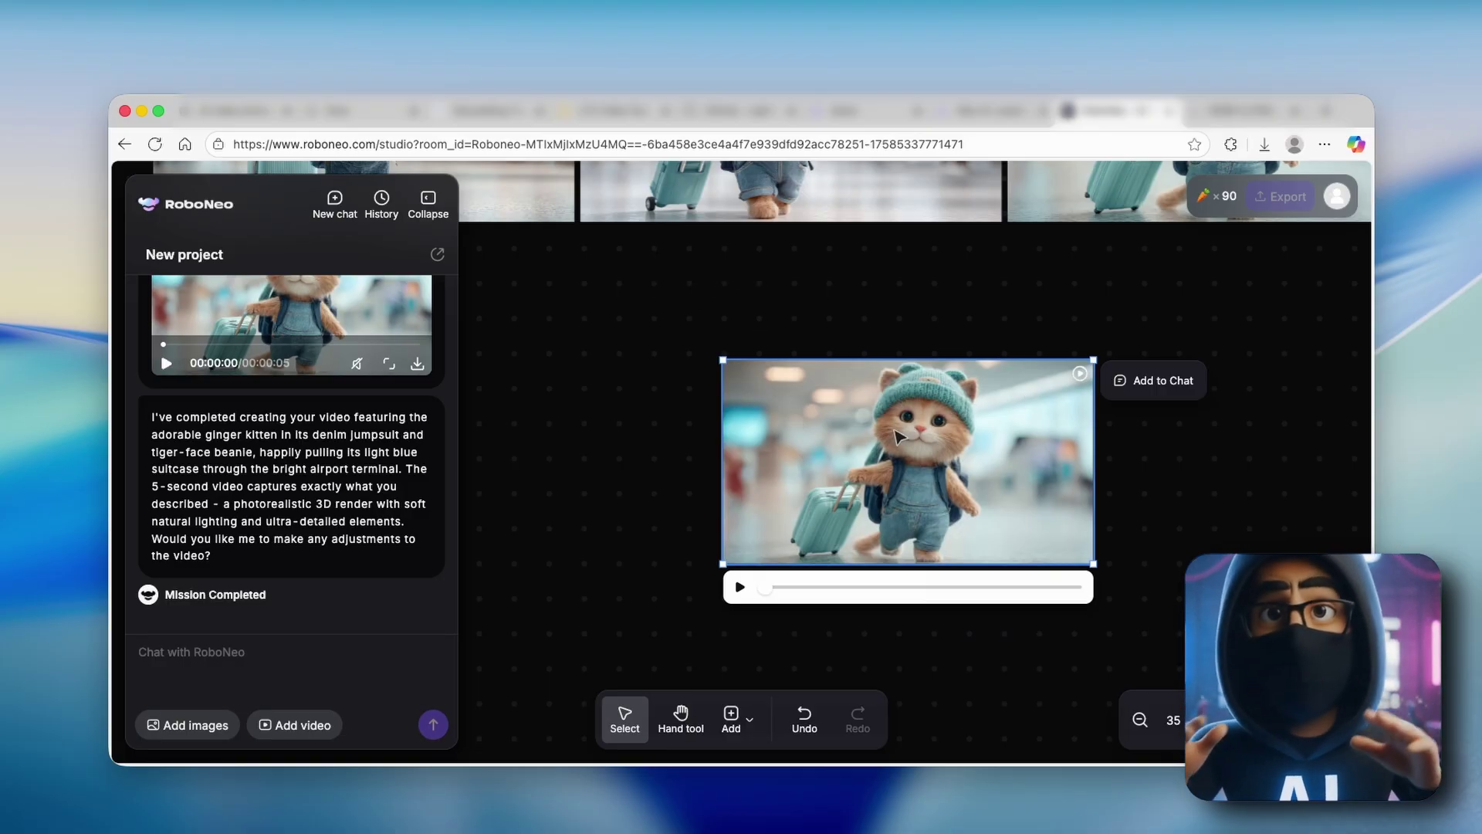
right_click(877, 397)
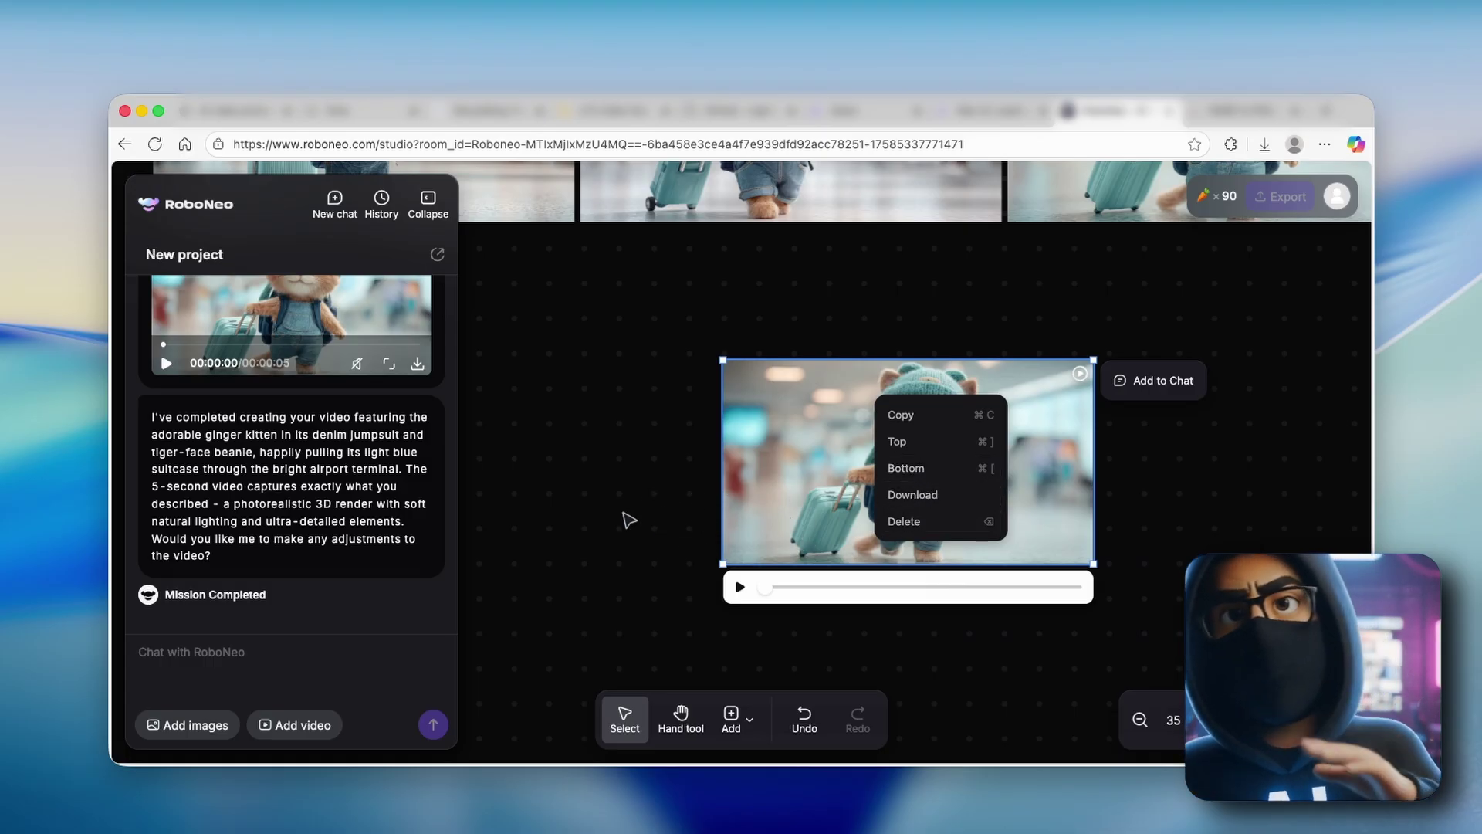
left_click(635, 429)
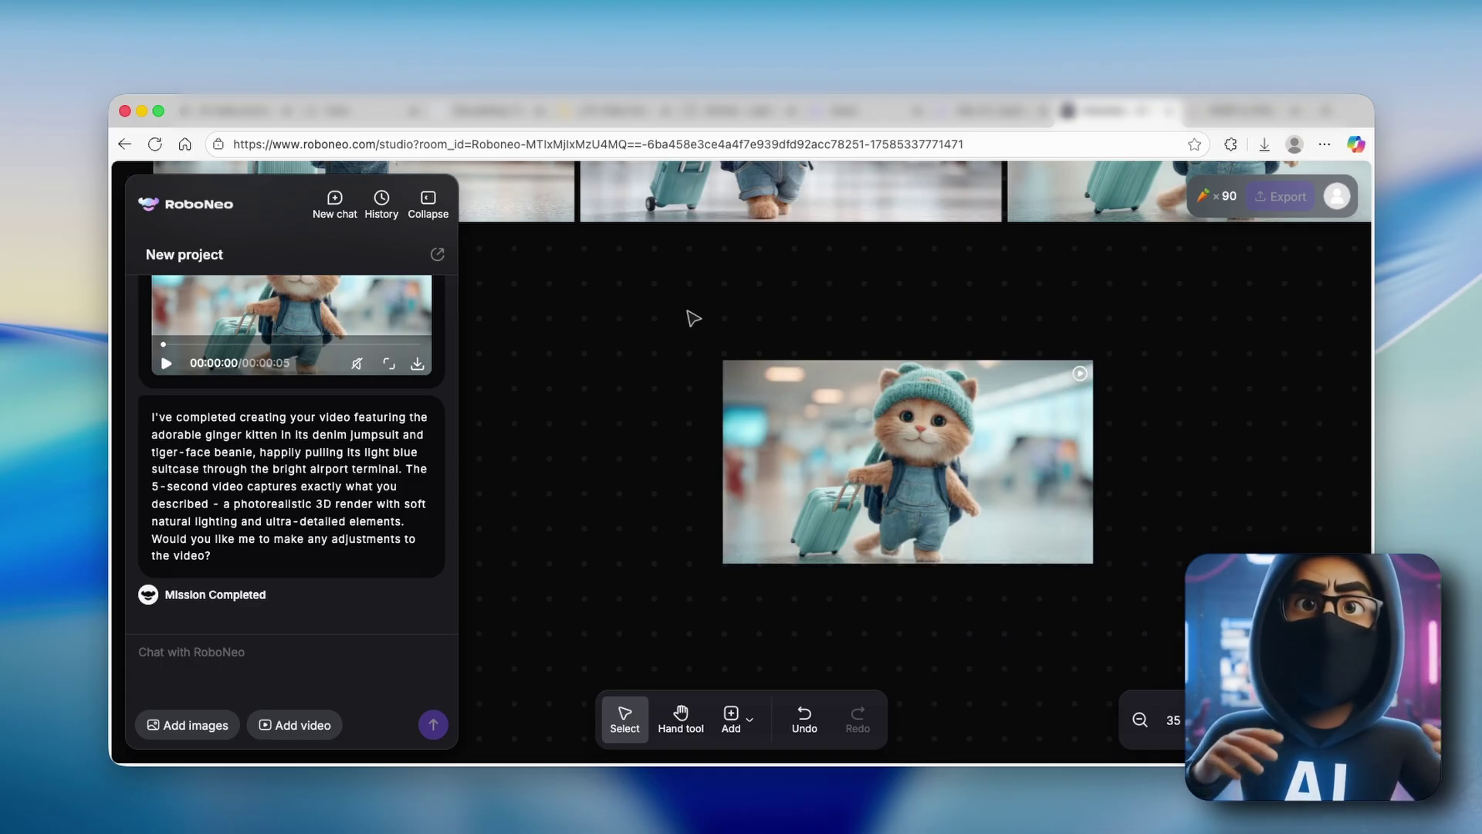